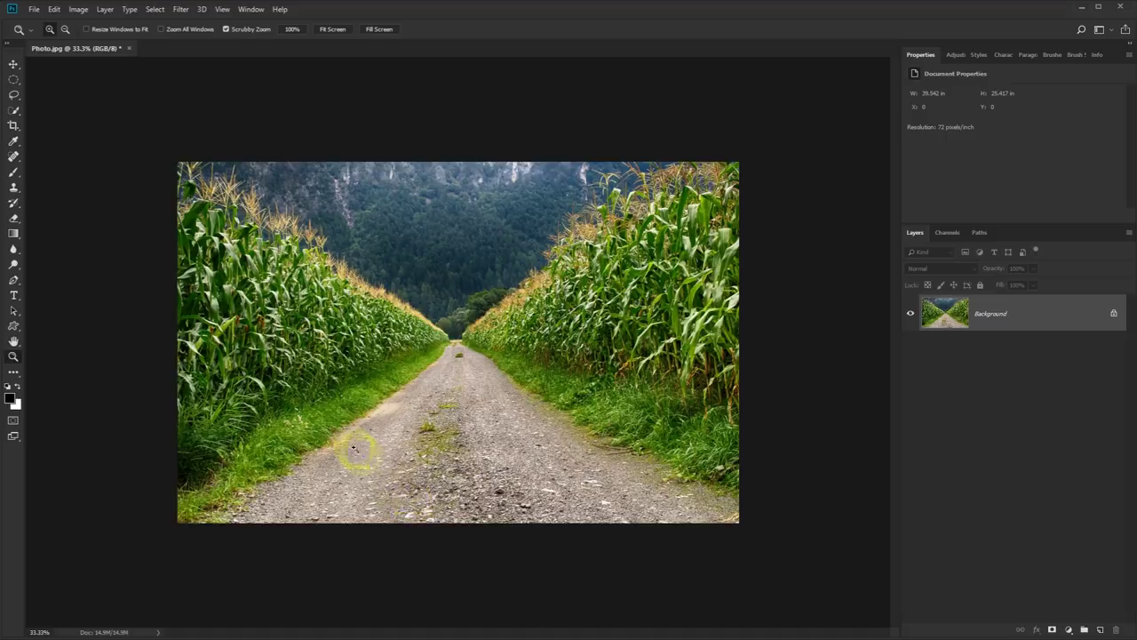
Step: Crop the photo to 1920 × 1080 px using the W x H x Resolution crop preset
left_click(13, 129)
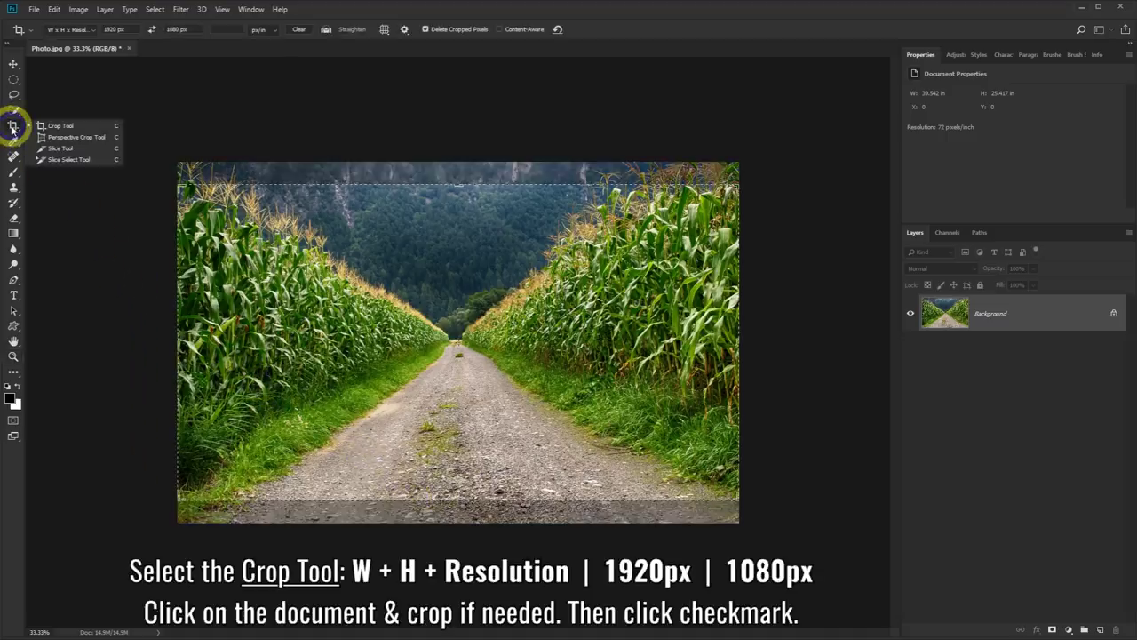
left_click(49, 127)
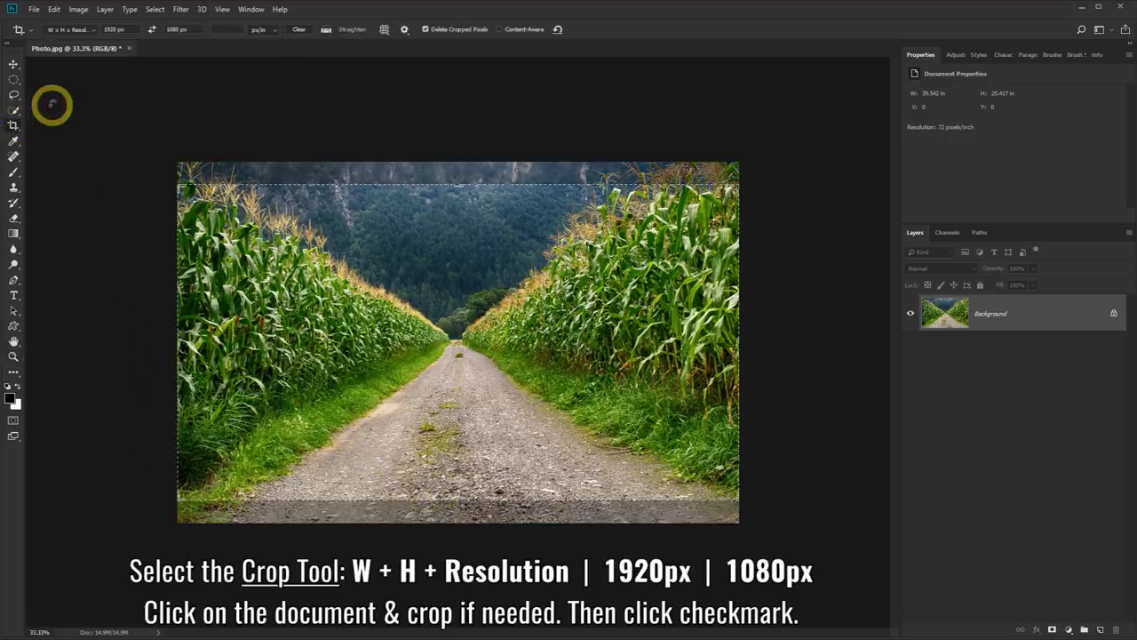
left_click(93, 35)
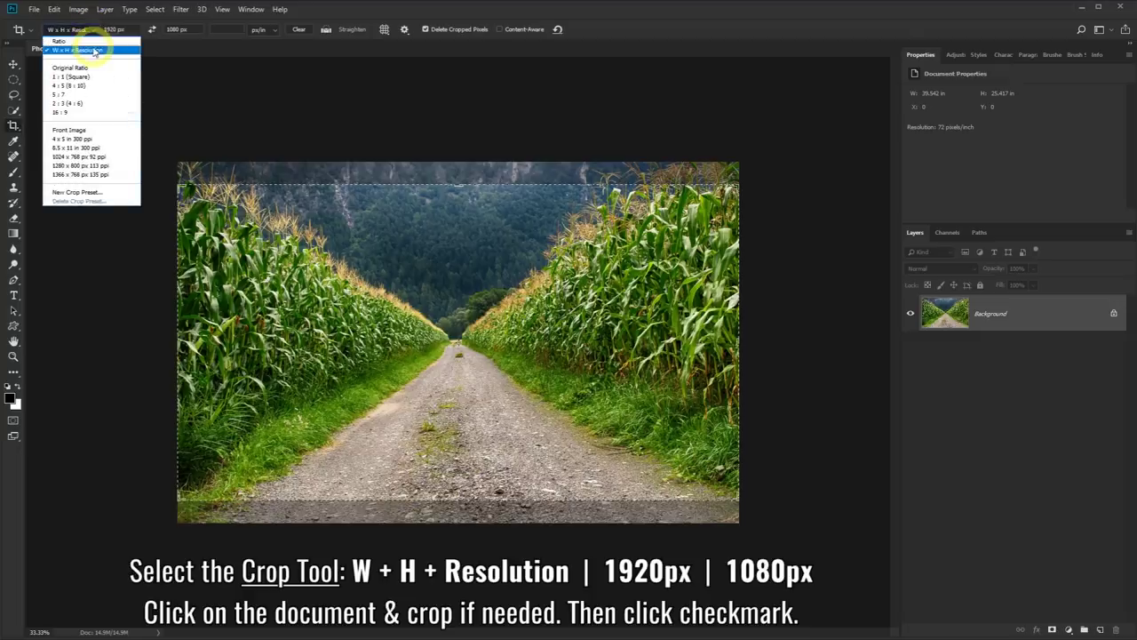
left_click(93, 50)
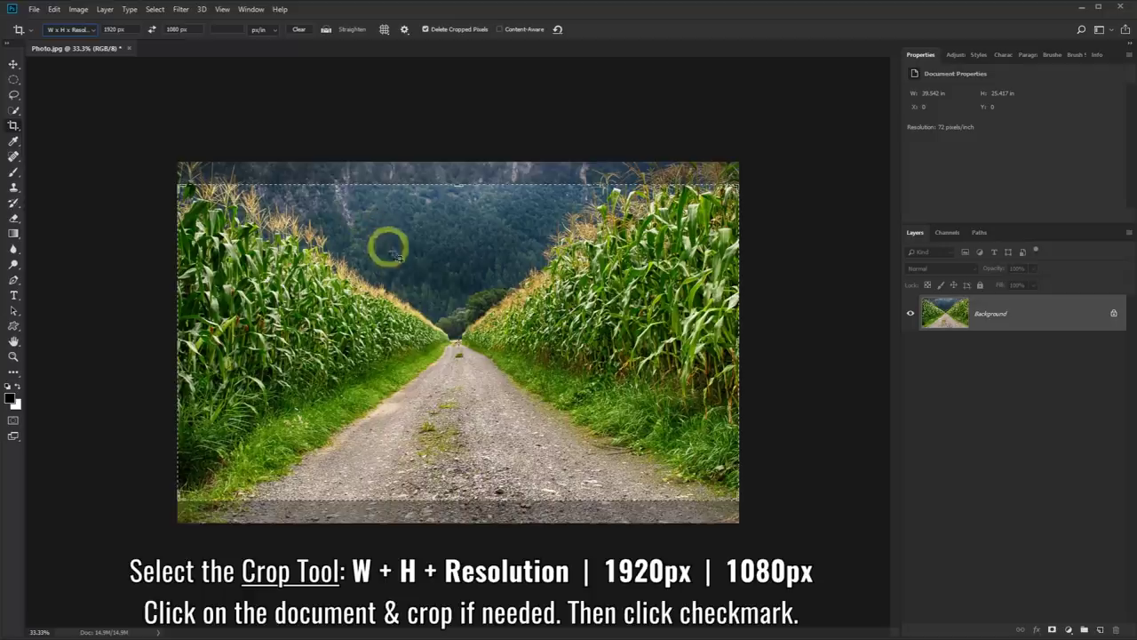
left_click(453, 326)
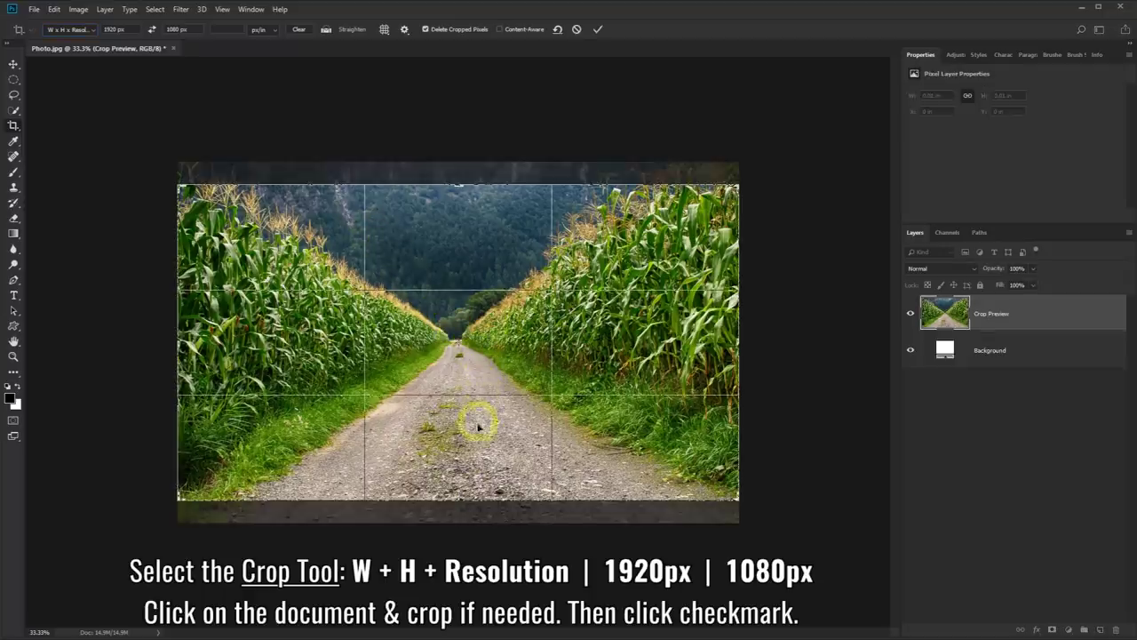
left_click(598, 31)
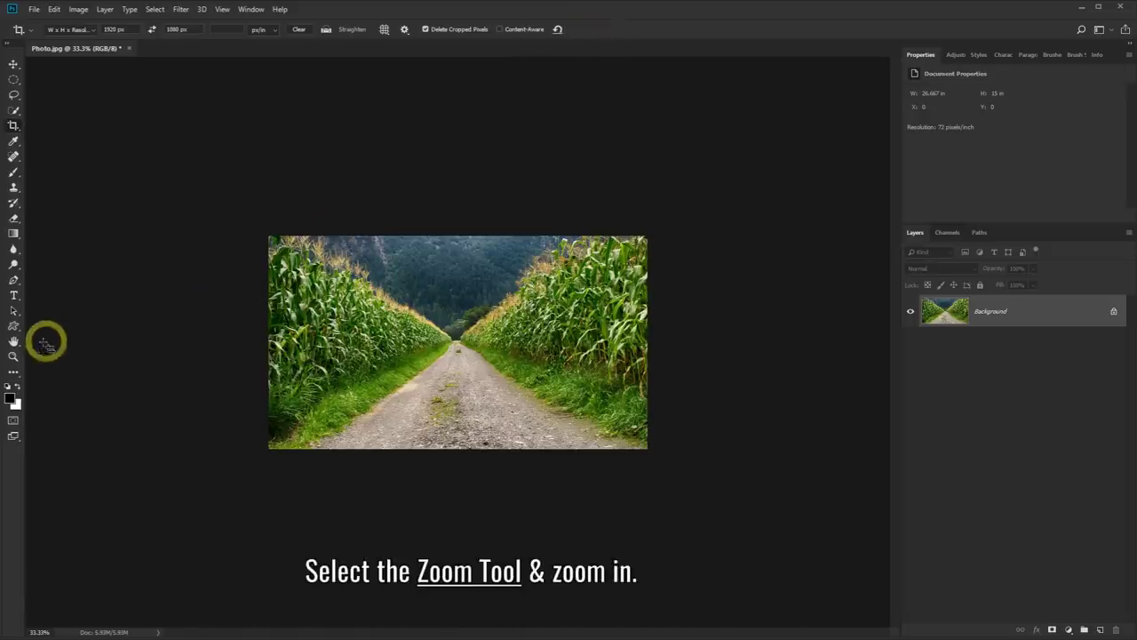
Step: Zoom in twice on the cornfield road
left_click(13, 355)
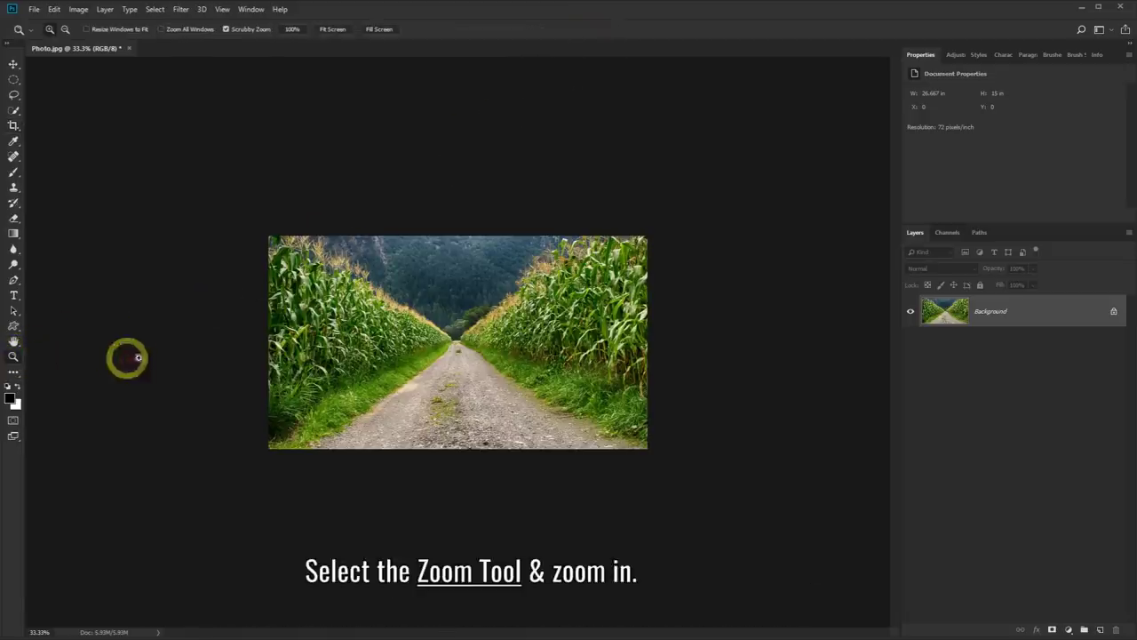
left_click(418, 351)
left_click(418, 351)
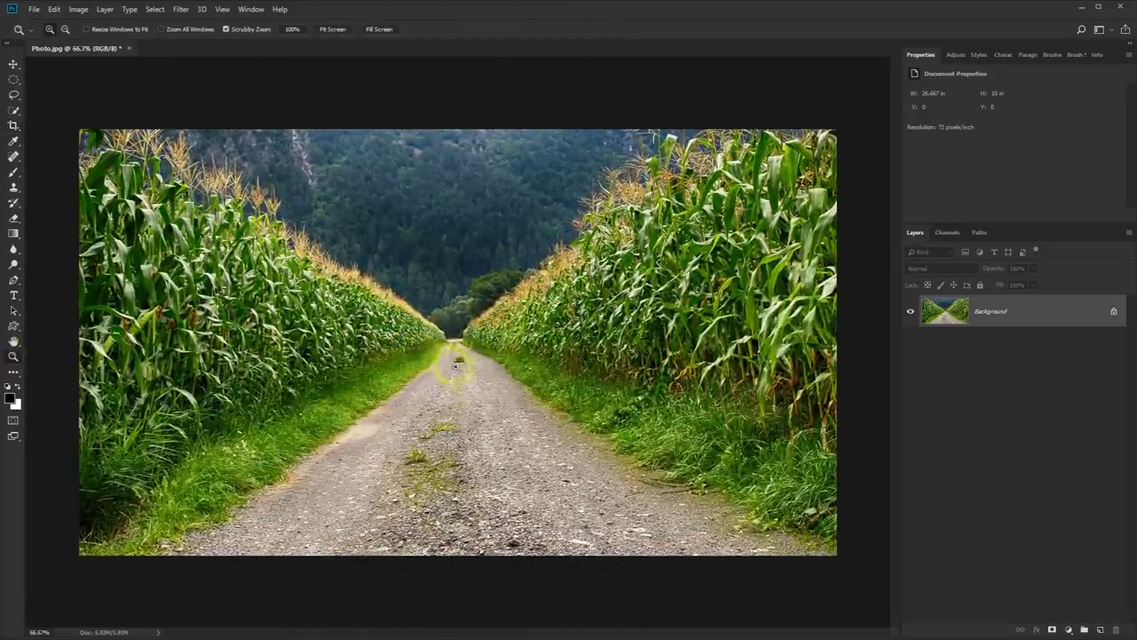
Step: Add a Hue/Saturation adjustment layer above Background with Saturation set to -25
left_click(1069, 631)
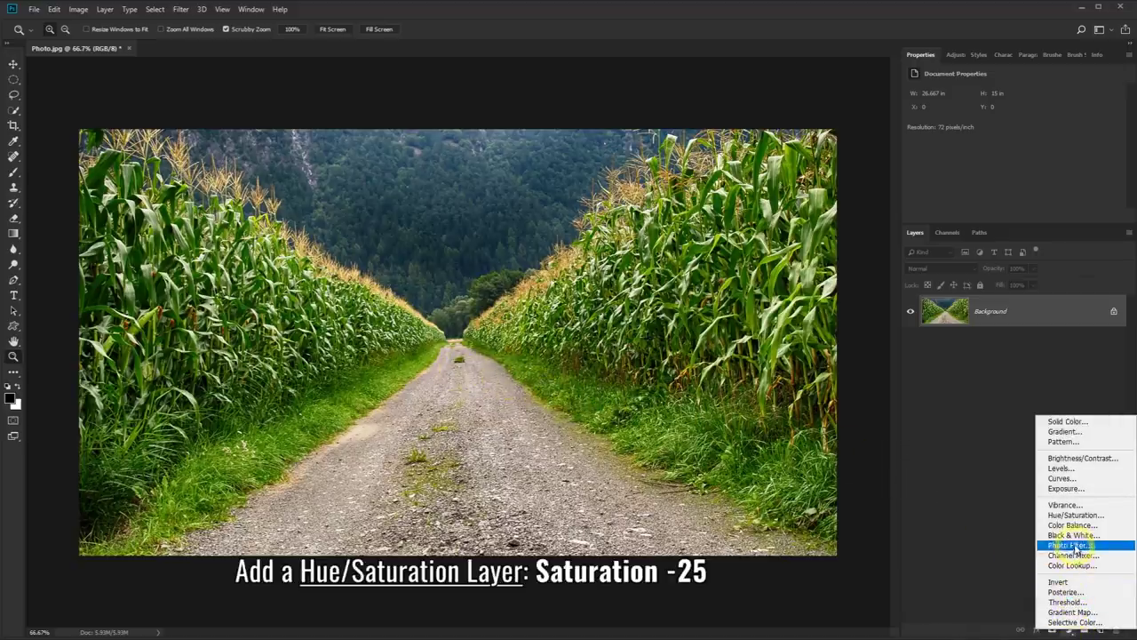
left_click(1075, 514)
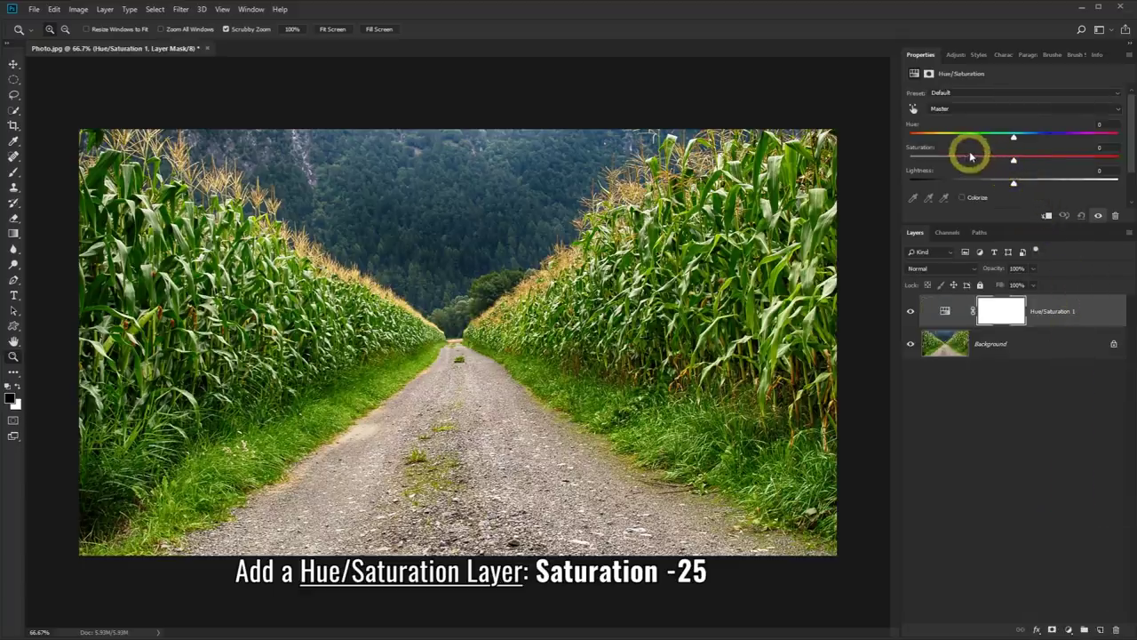
left_click(1099, 148)
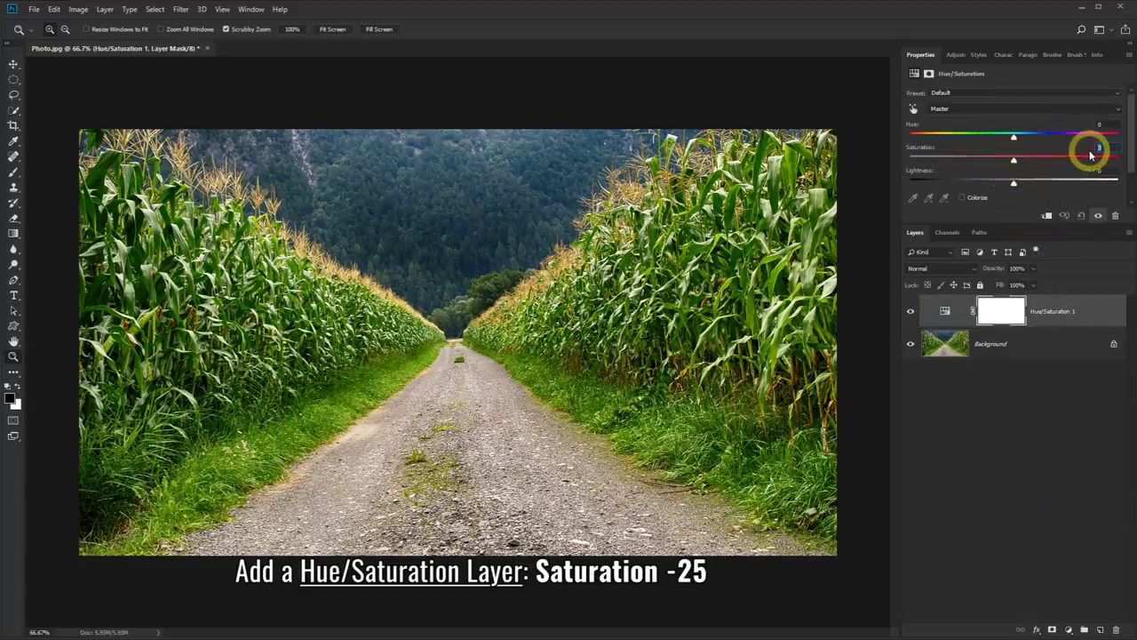
type("-25")
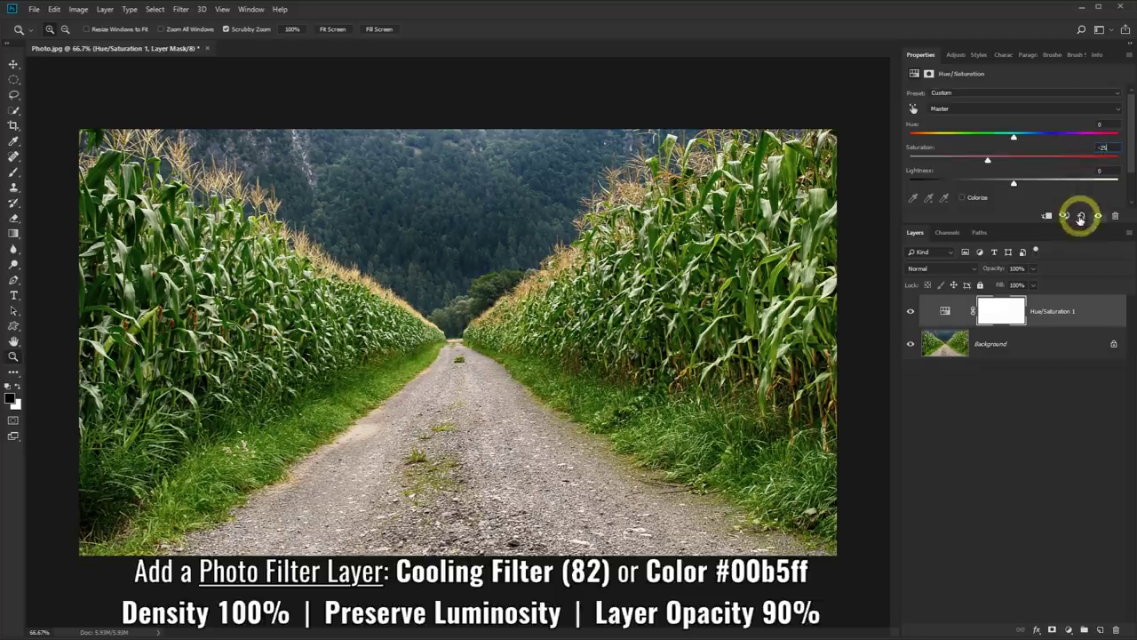
Step: Add a Photo Filter layer using Cooling Filter (82) with filter colour 00b5ff
left_click(1070, 630)
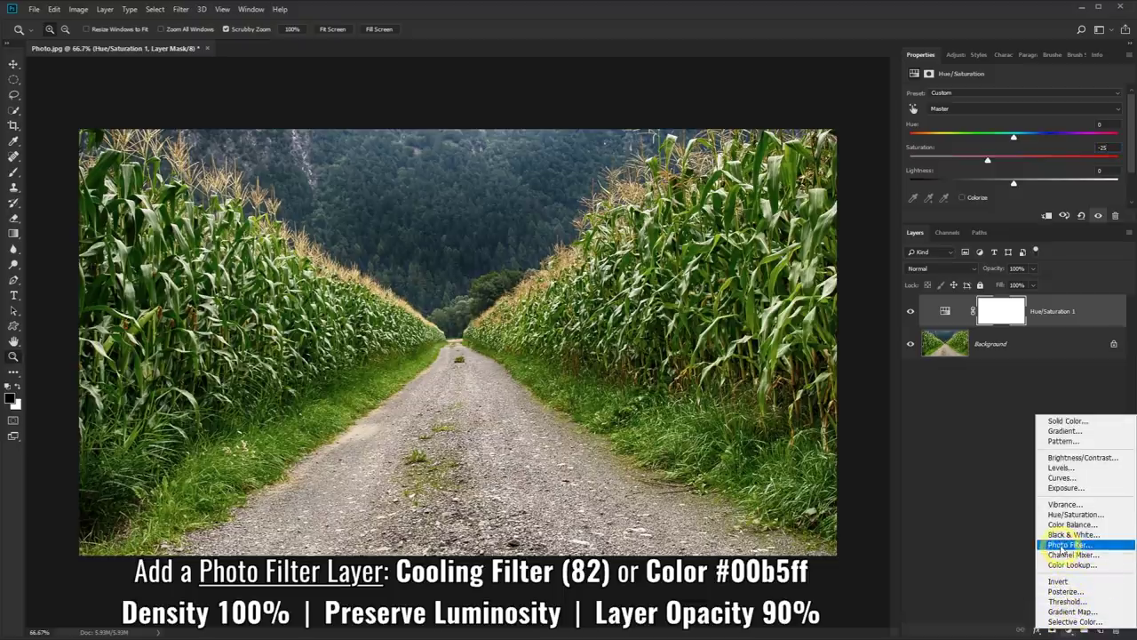
left_click(1093, 550)
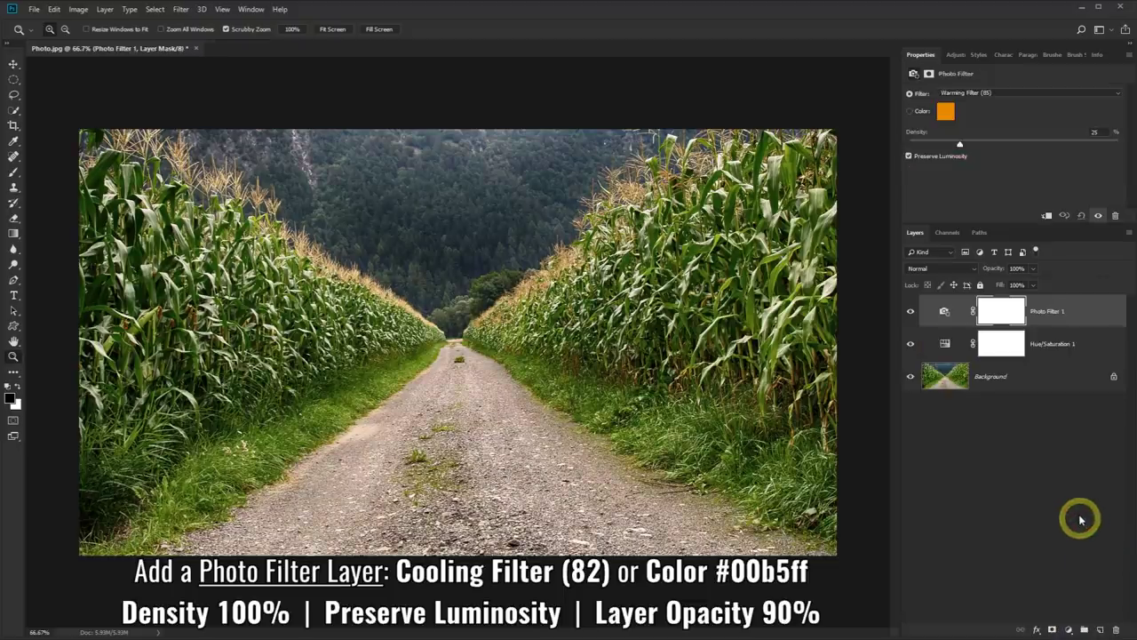
left_click(1118, 93)
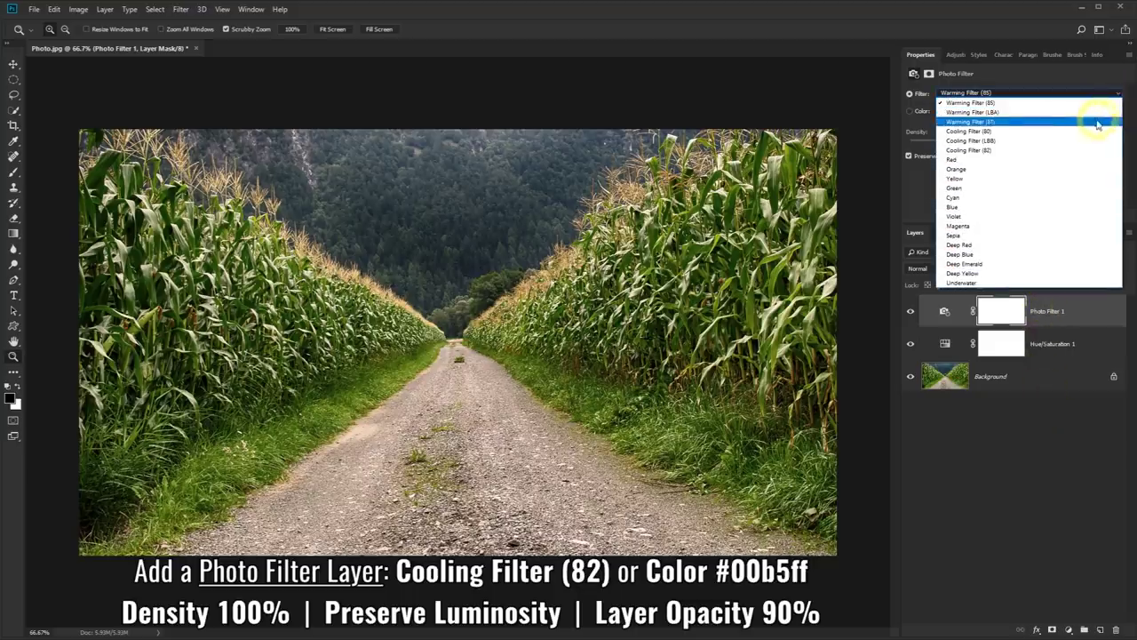
left_click(979, 154)
left_click(947, 117)
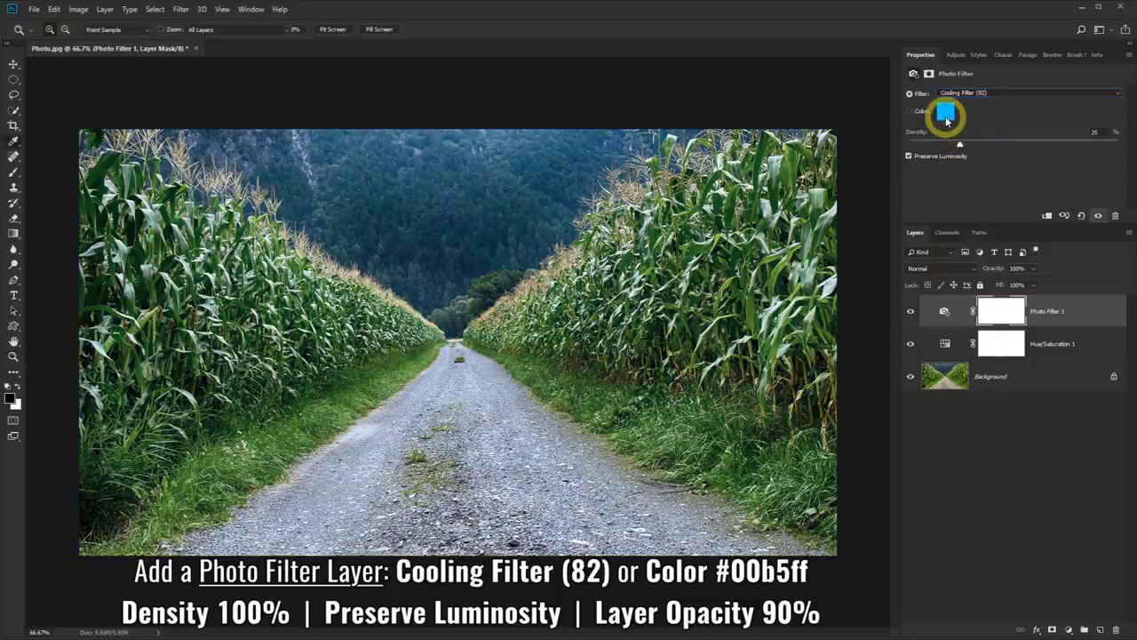
double_click(904, 560)
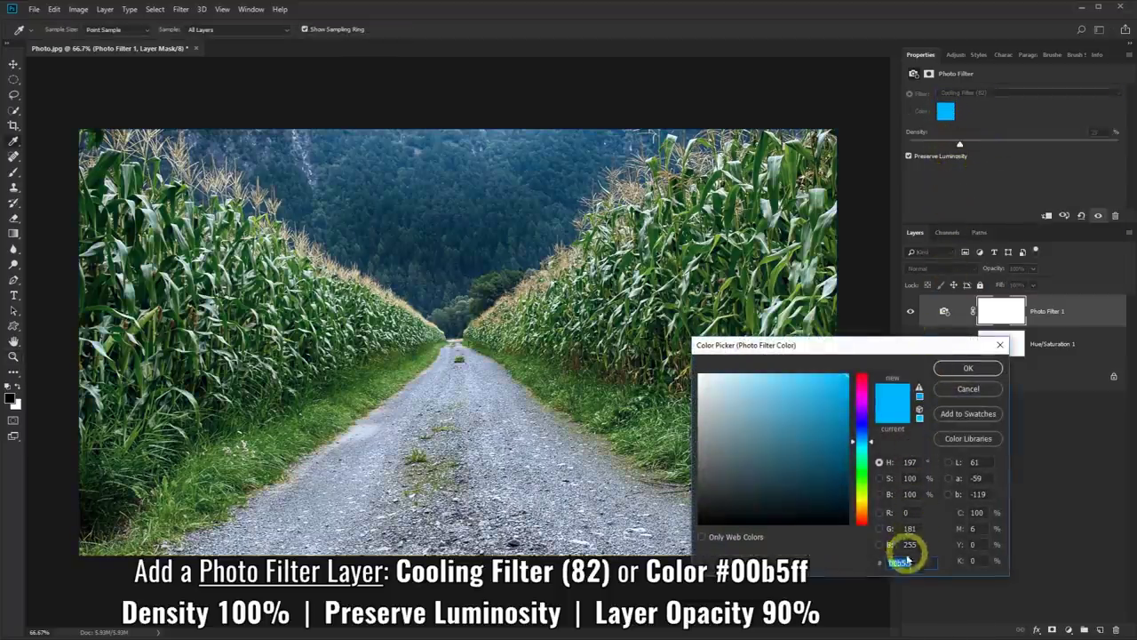
left_click(956, 376)
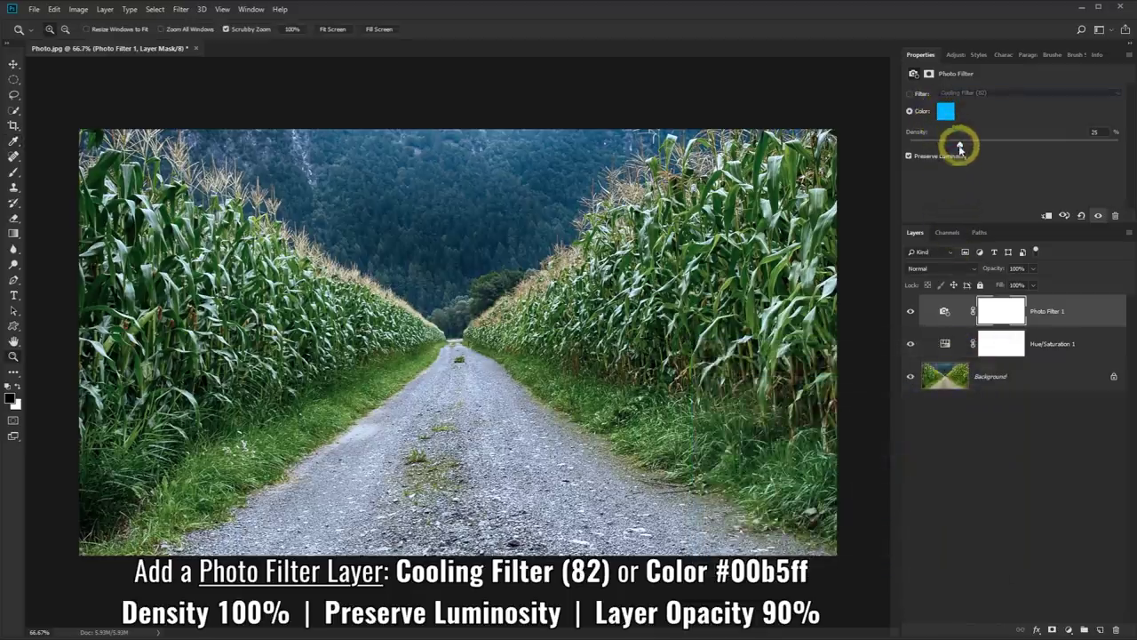
Step: Set filter density to 100%, enable Preserve Luminosity, and lower layer opacity to 90%
left_click_drag(962, 145, 1127, 149)
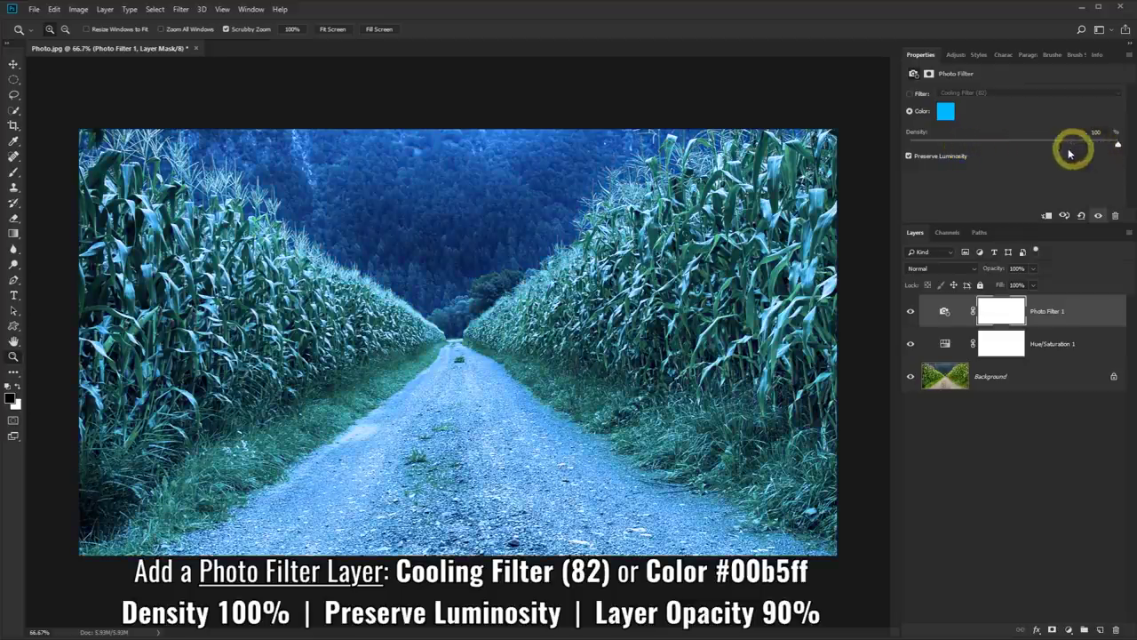
left_click(908, 156)
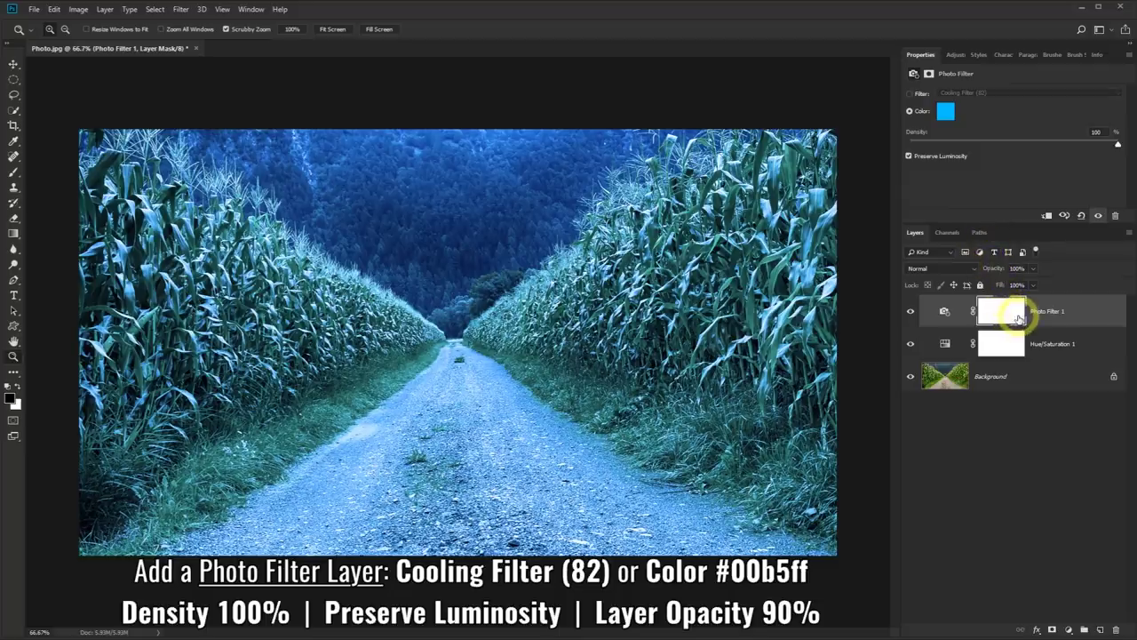
left_click(1022, 268)
left_click_drag(1032, 272, 1034, 286)
type("90")
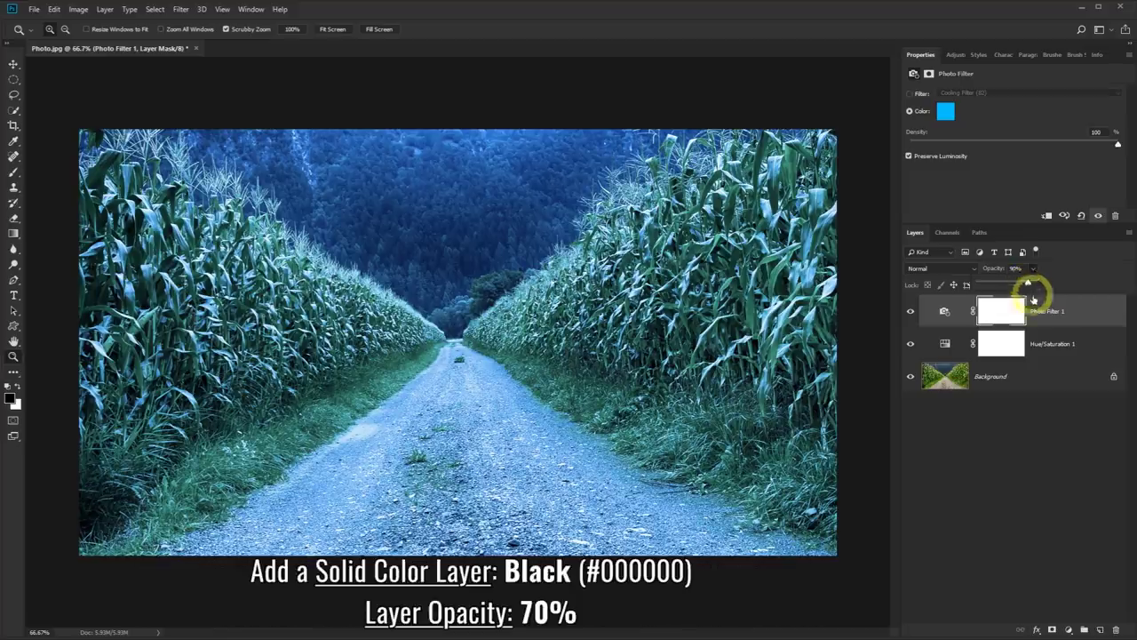
Step: Add a black (000000) Solid Color fill layer and set its opacity to 70%
left_click(1070, 631)
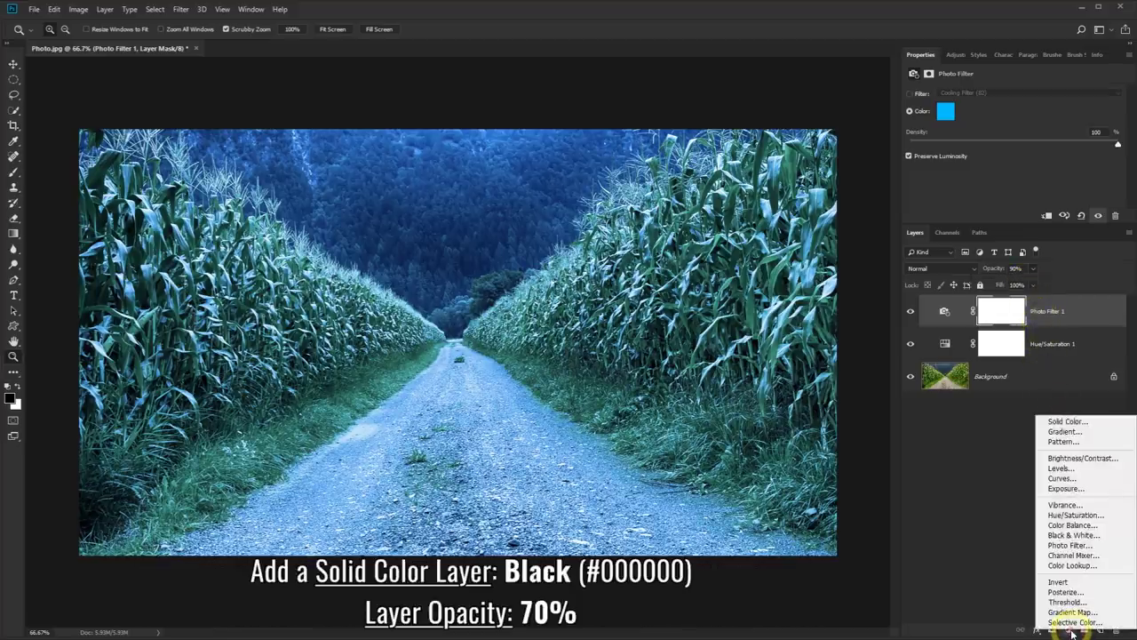
left_click(1071, 423)
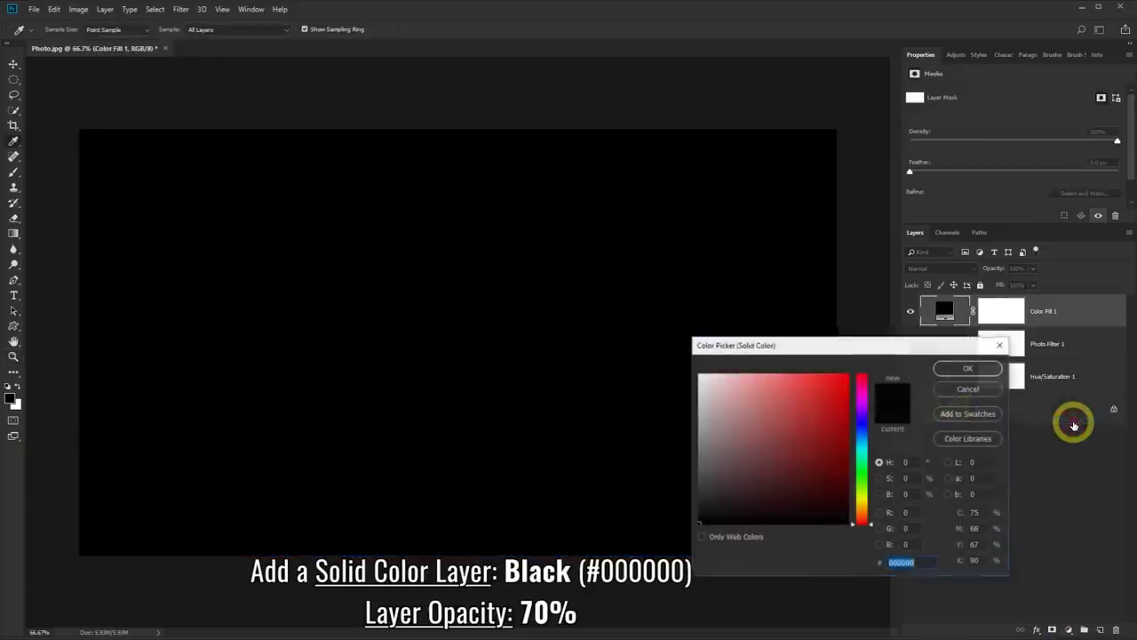
left_click(919, 562)
type("000000")
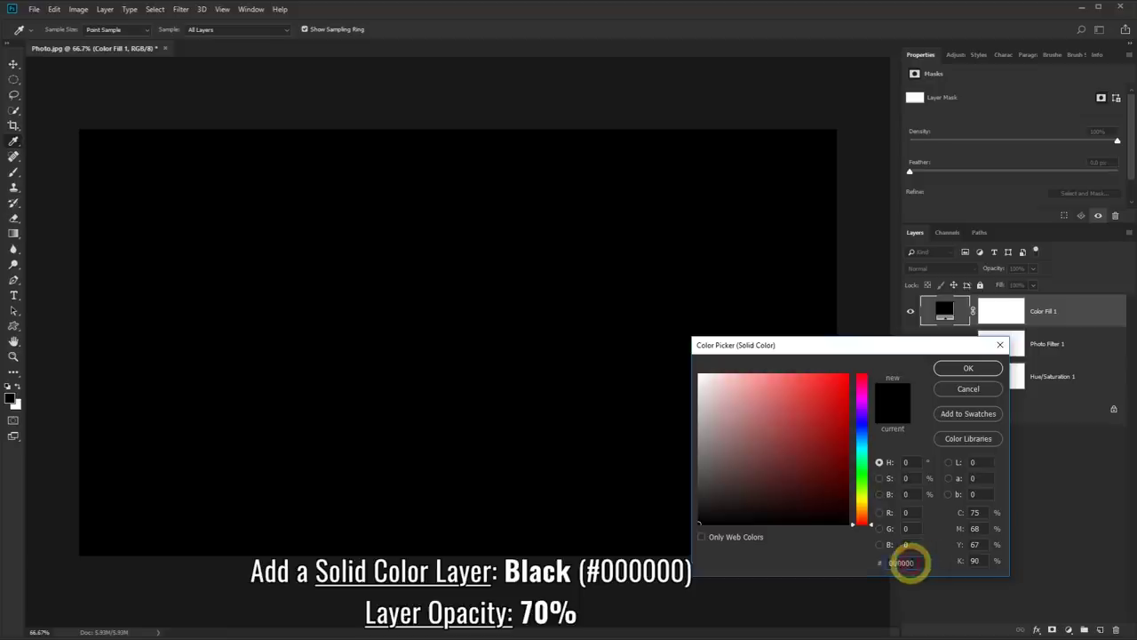
left_click(958, 370)
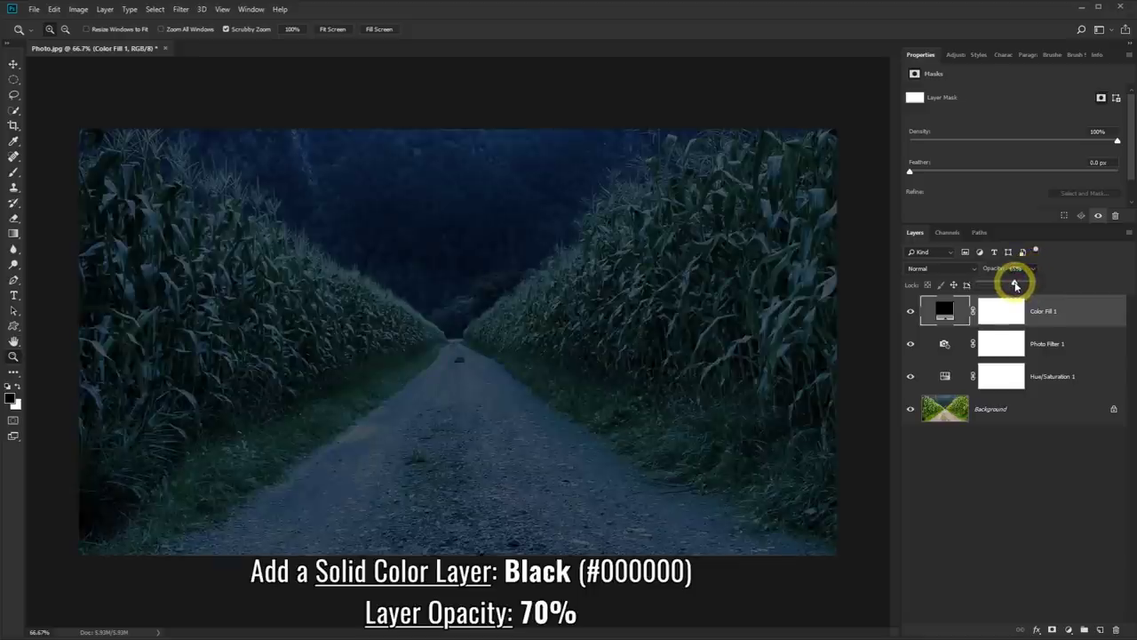
left_click_drag(1018, 285, 1019, 284)
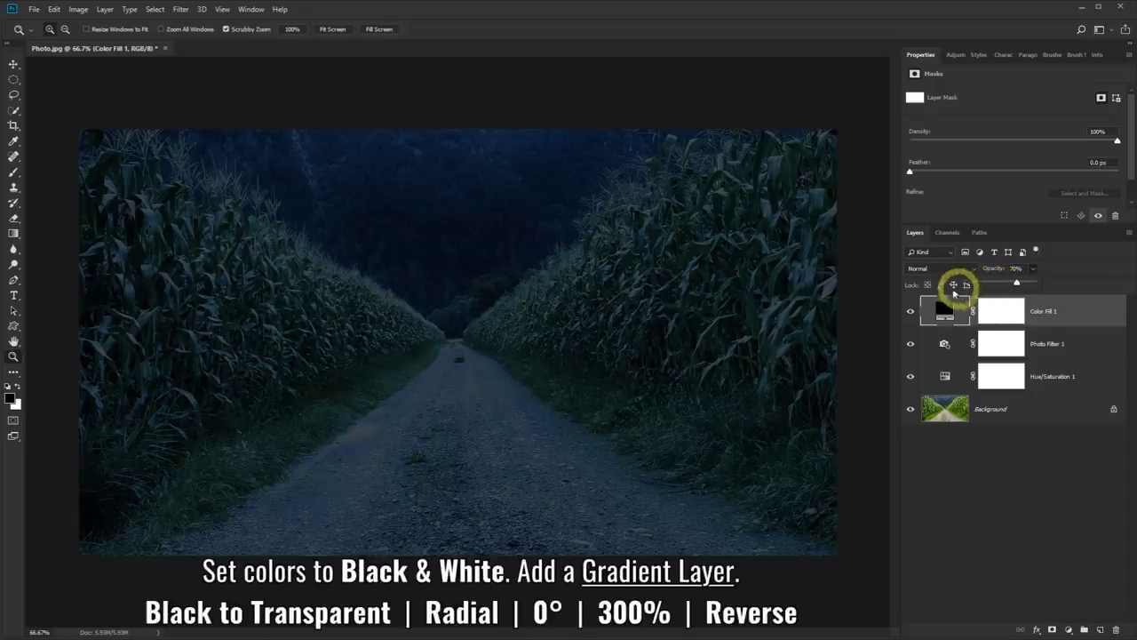
Step: Reset colours to black and white and add a radial black-to-transparent Gradient Fill layer
left_click(12, 397)
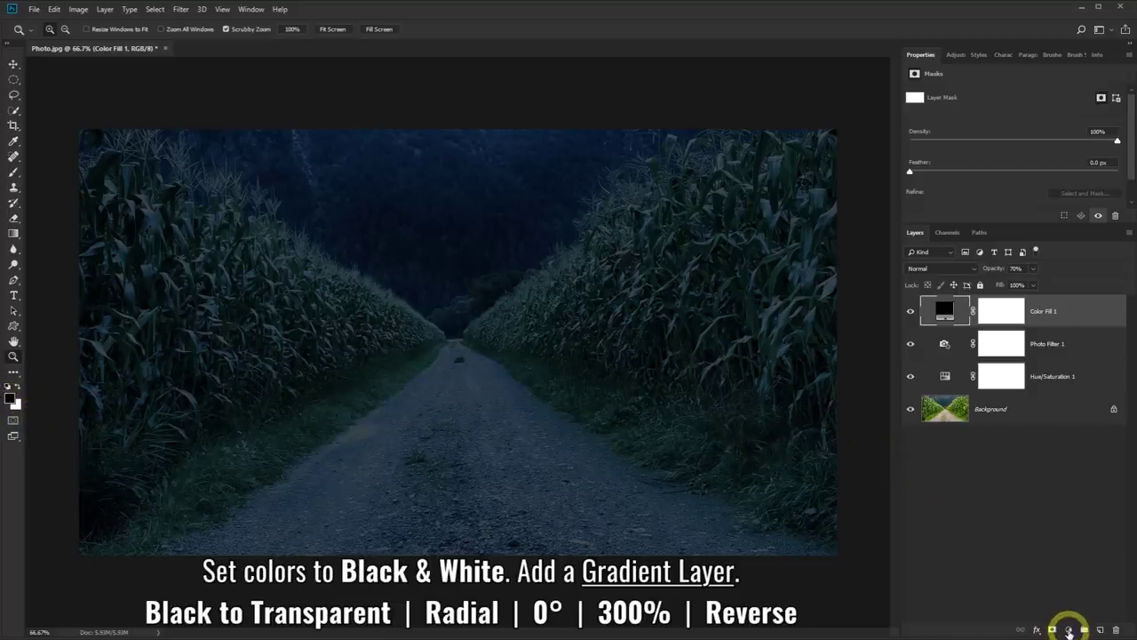
left_click(1069, 630)
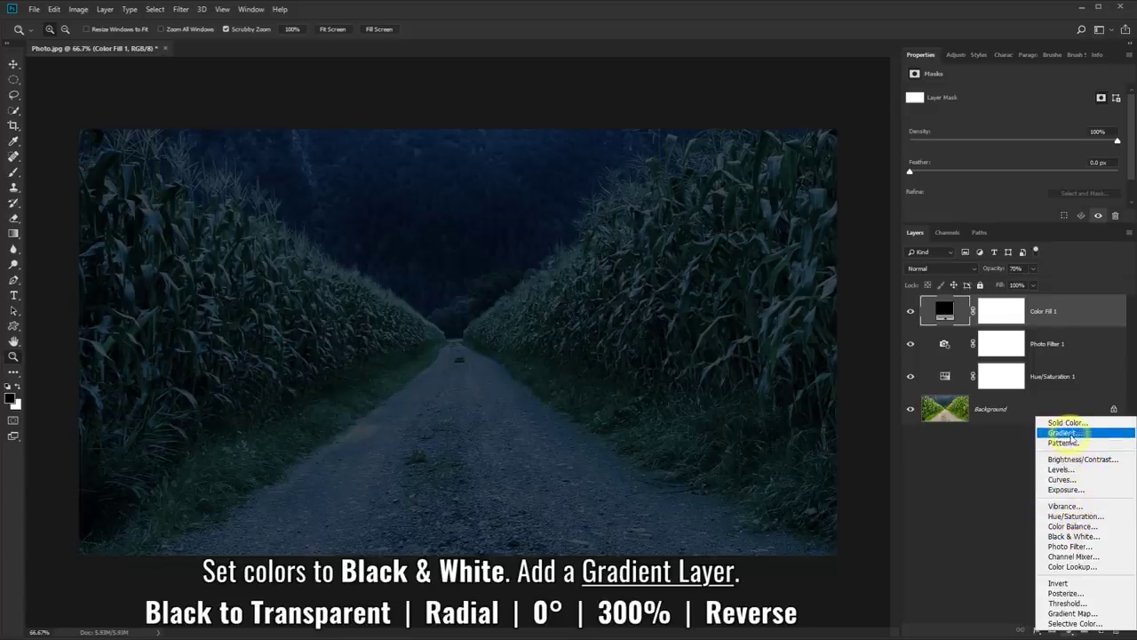
left_click(1075, 437)
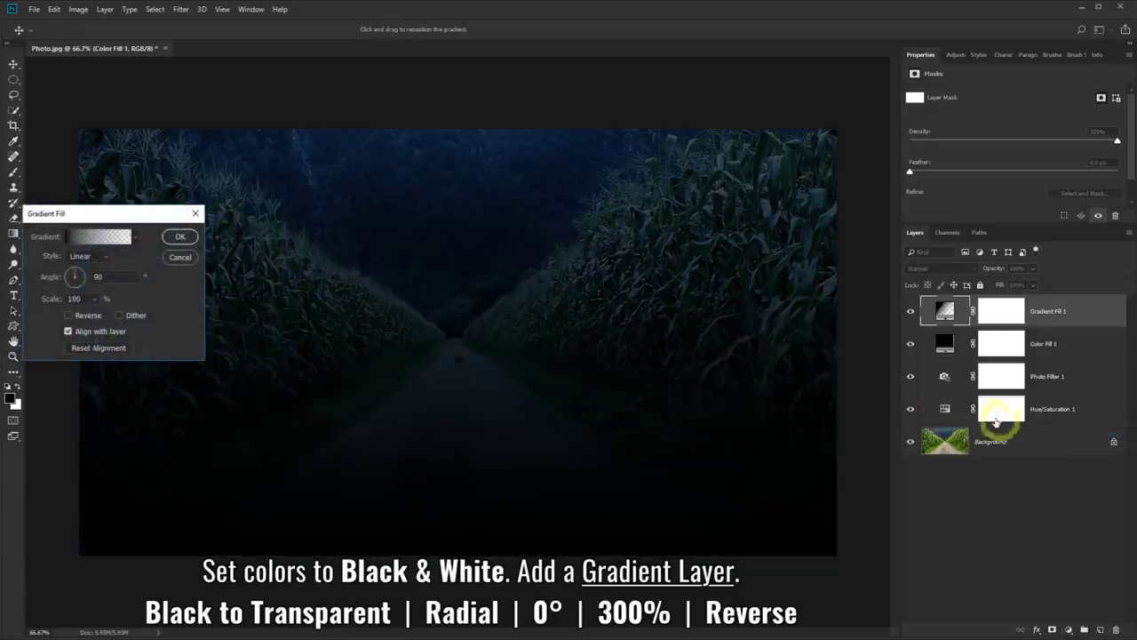
left_click(133, 237)
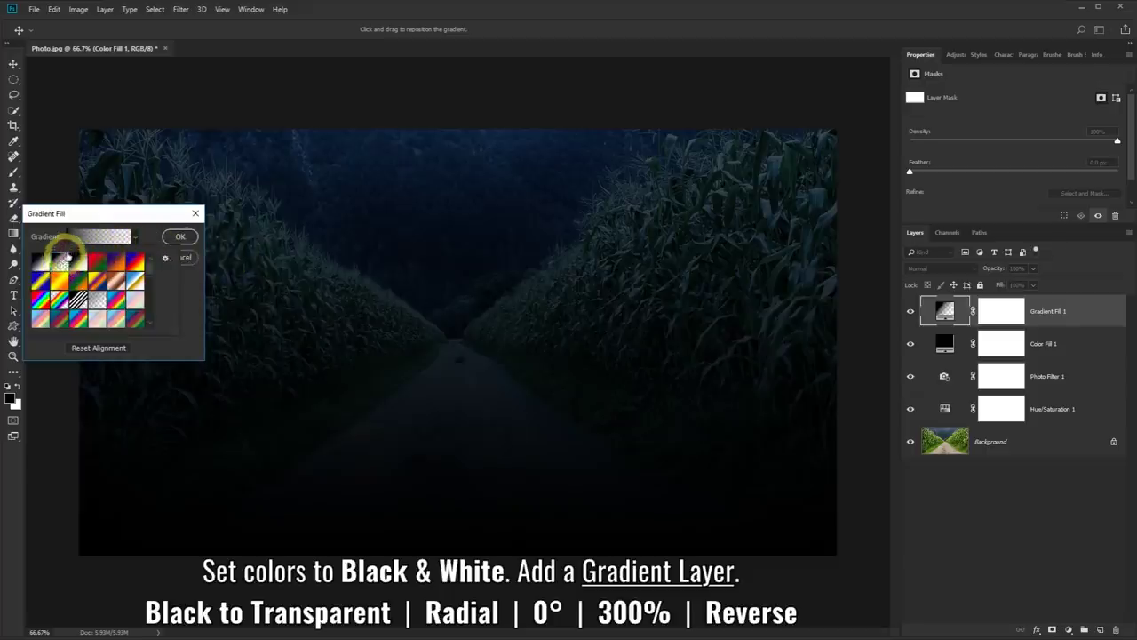
left_click(86, 218)
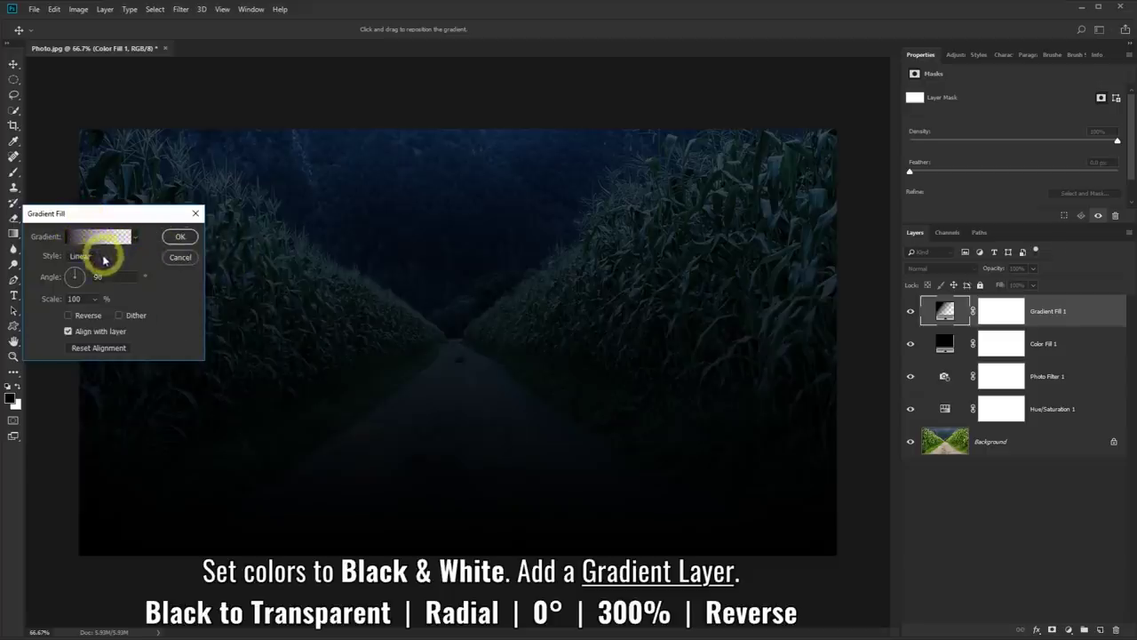
left_click(104, 257)
left_click(92, 278)
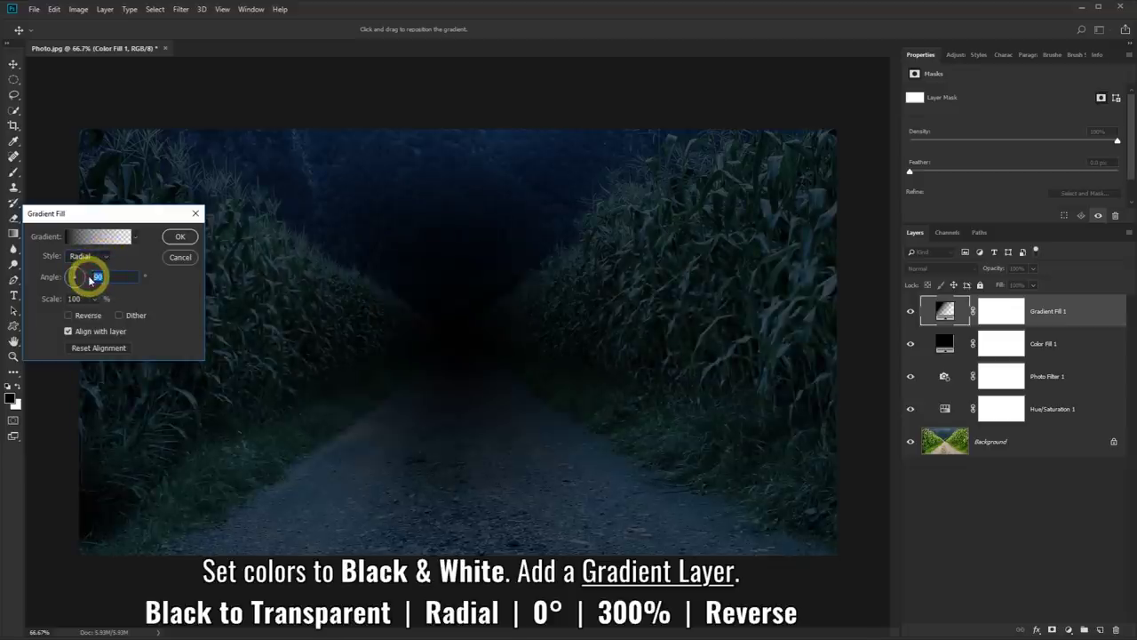
Step: Set gradient angle 0° and scale 300%, reverse it, and compare with the layer toggled
type("0")
left_click(78, 300)
type("300")
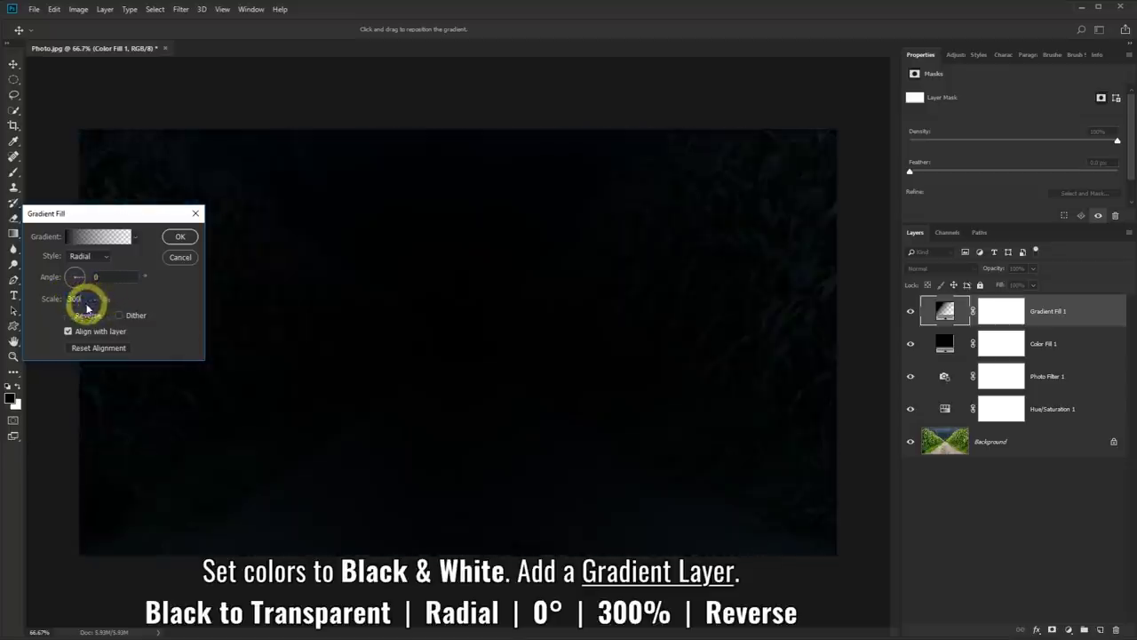
left_click(69, 315)
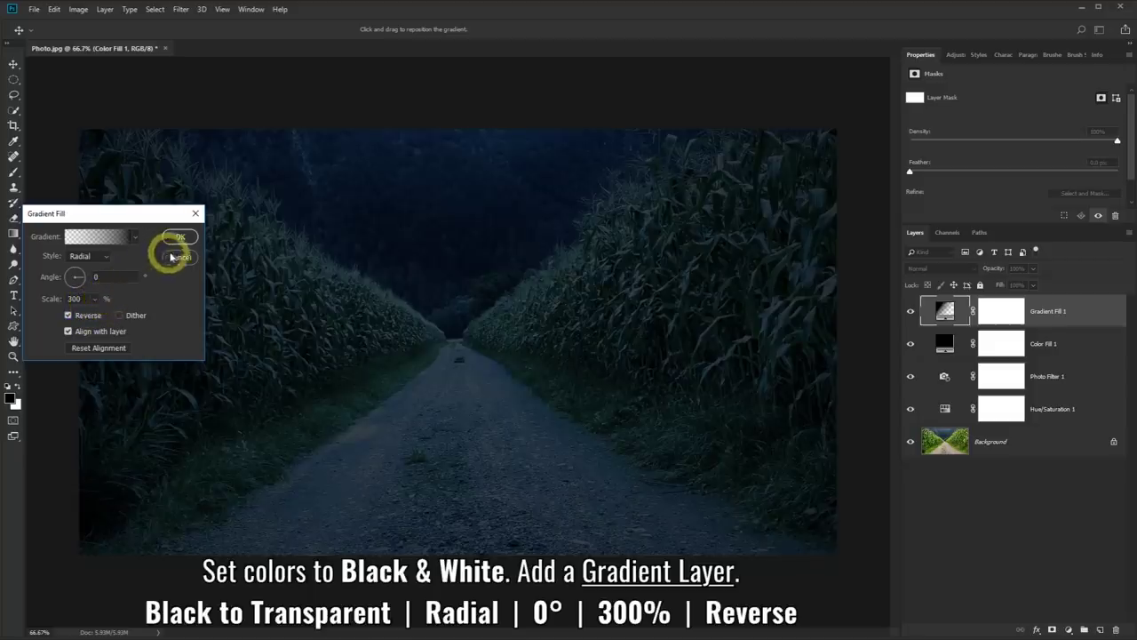
left_click(179, 238)
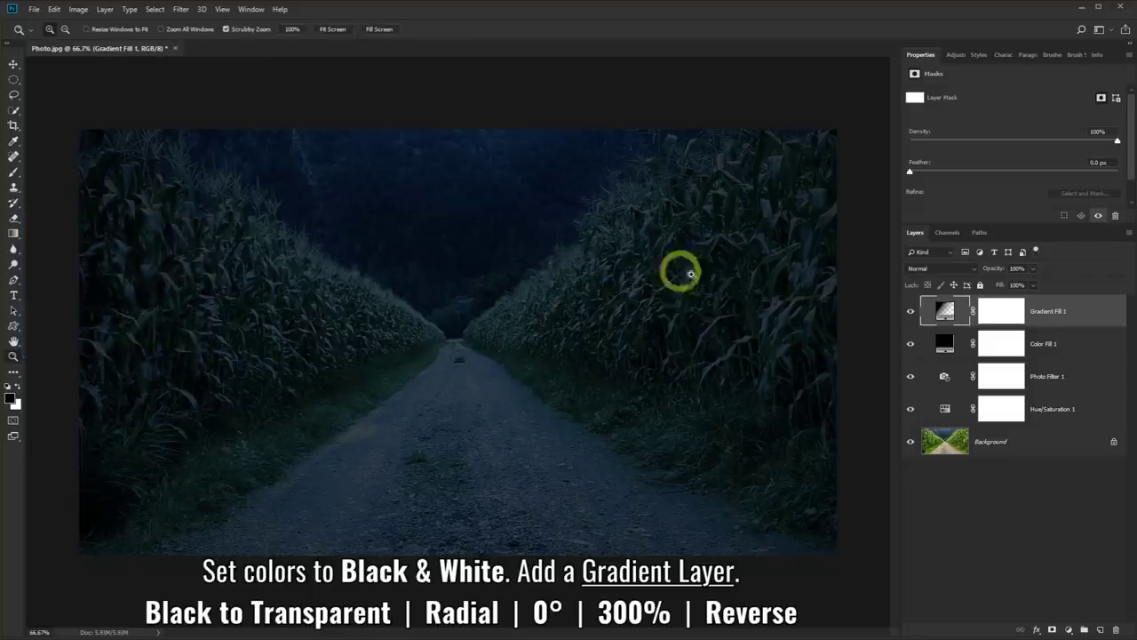
left_click(911, 311)
left_click(912, 313)
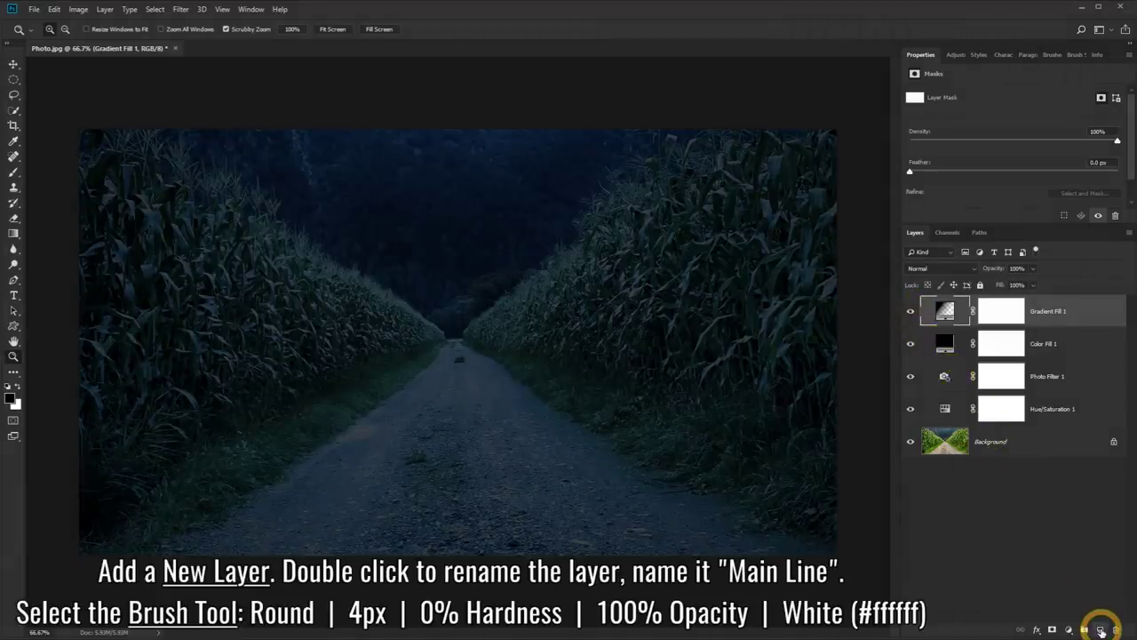
Step: Add a new empty layer named 'Main Line'
left_click(1101, 630)
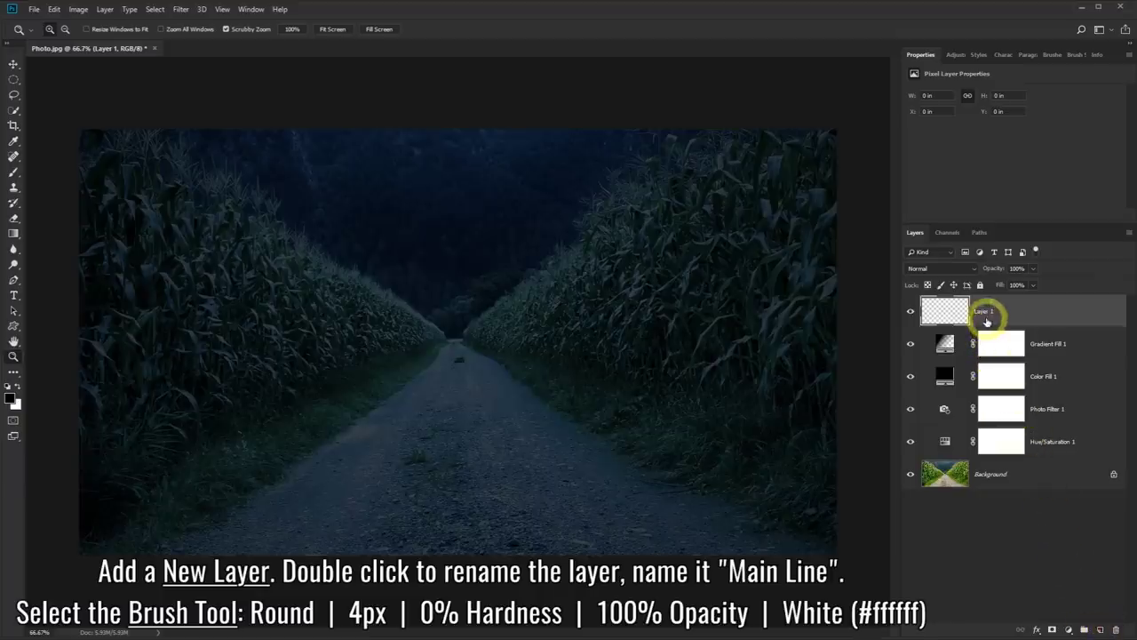
double_click(985, 312)
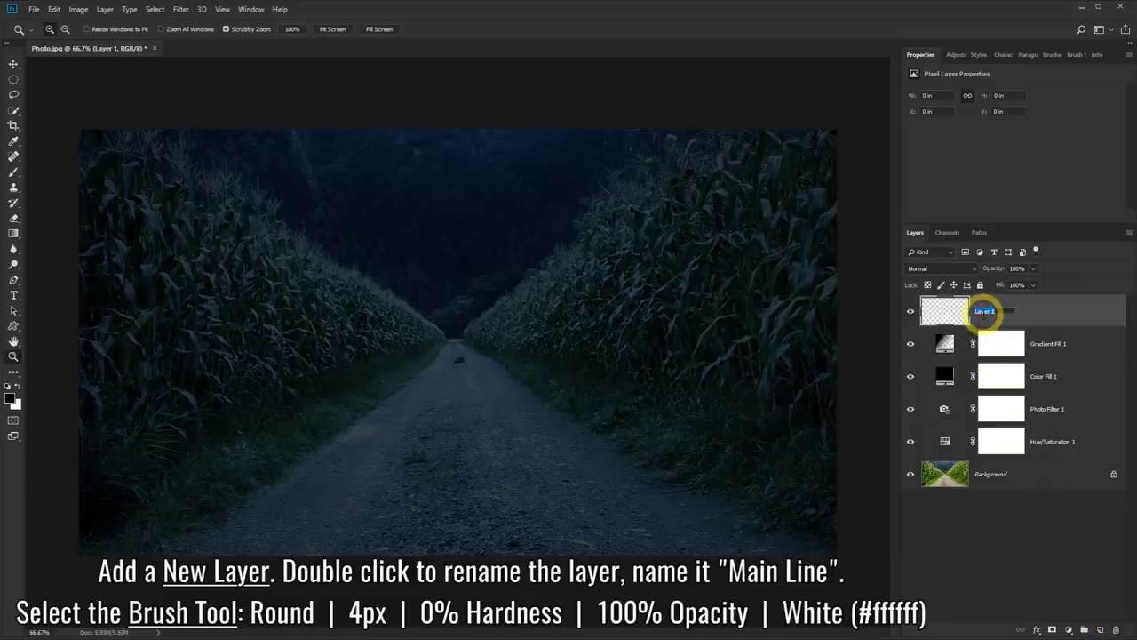
type("Main Li")
type("ne")
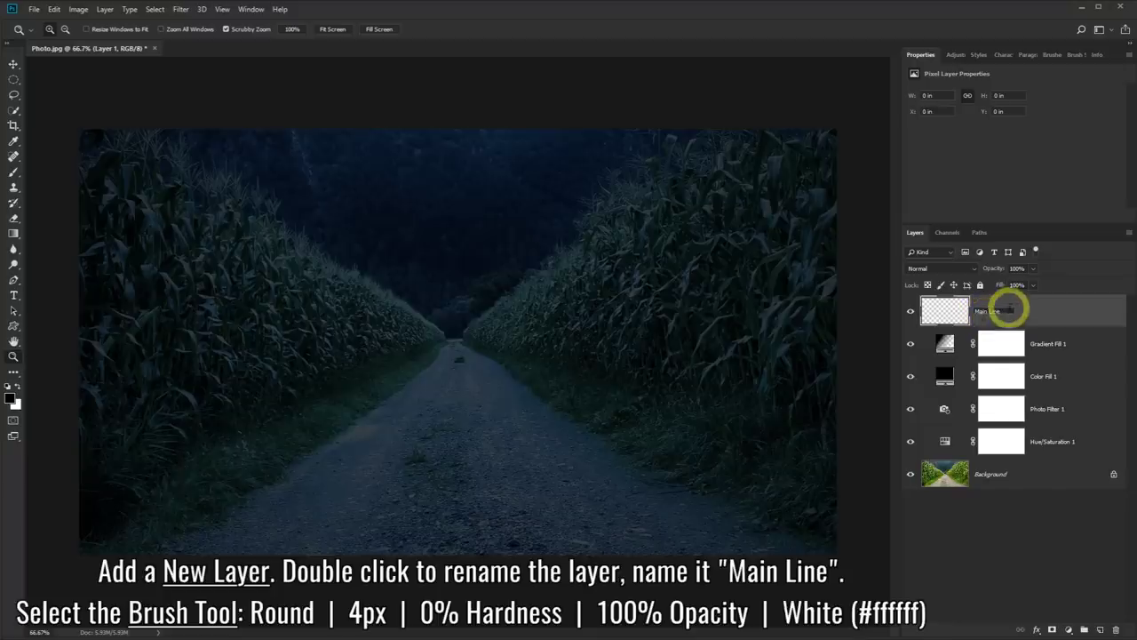
key("Return")
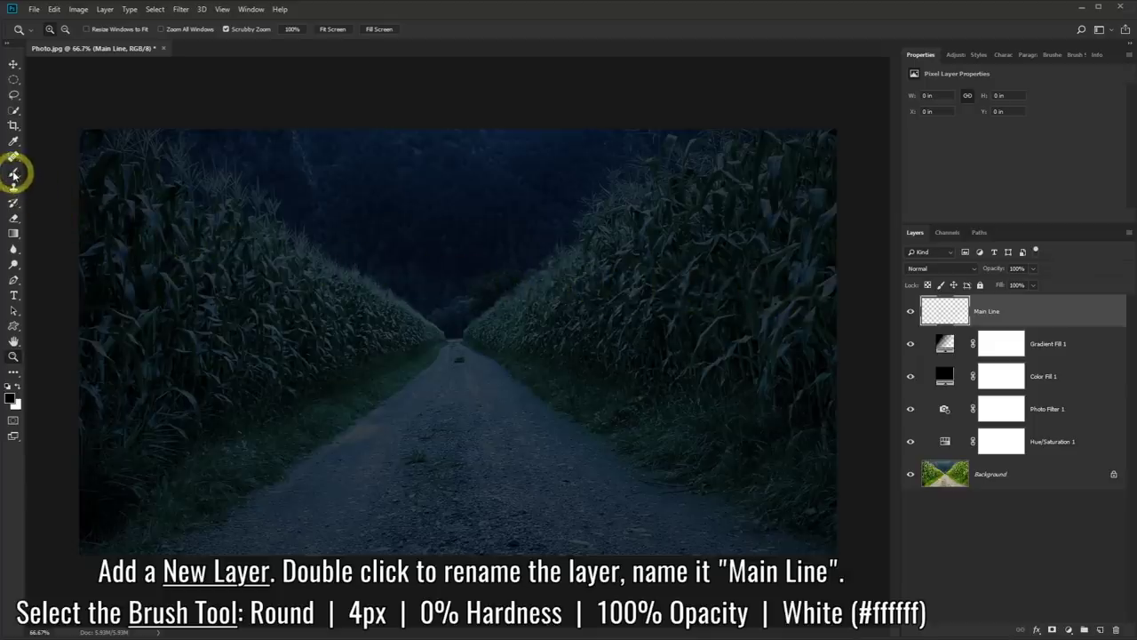
Step: Choose the soft round 4 px brush and set the painting colour to white (ffffff)
left_click_drag(13, 171, 55, 176)
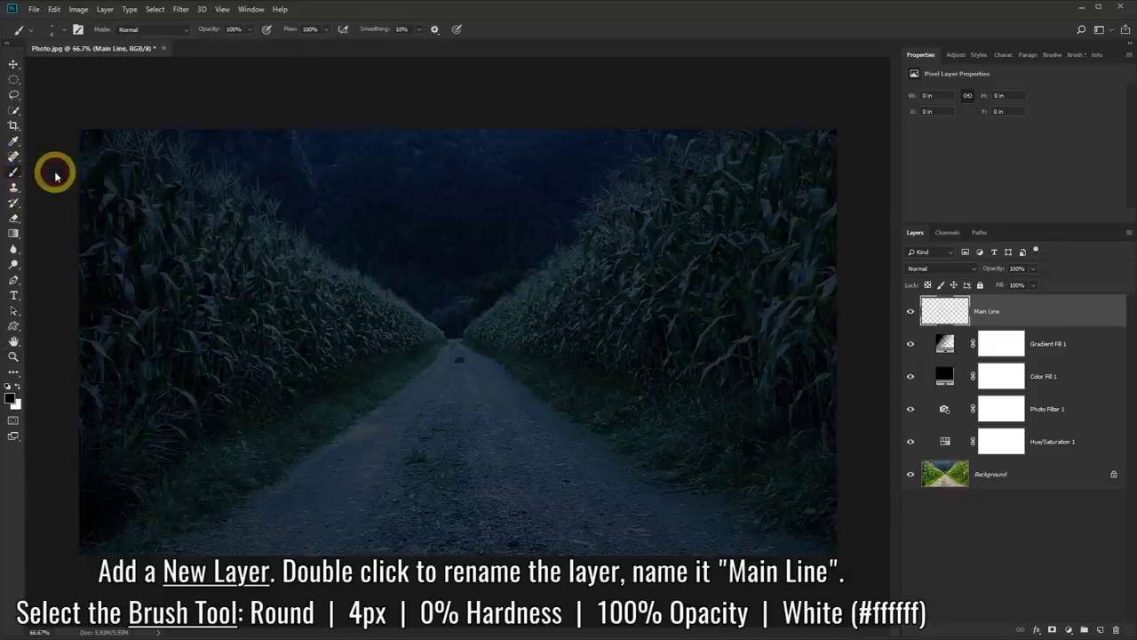
left_click(63, 32)
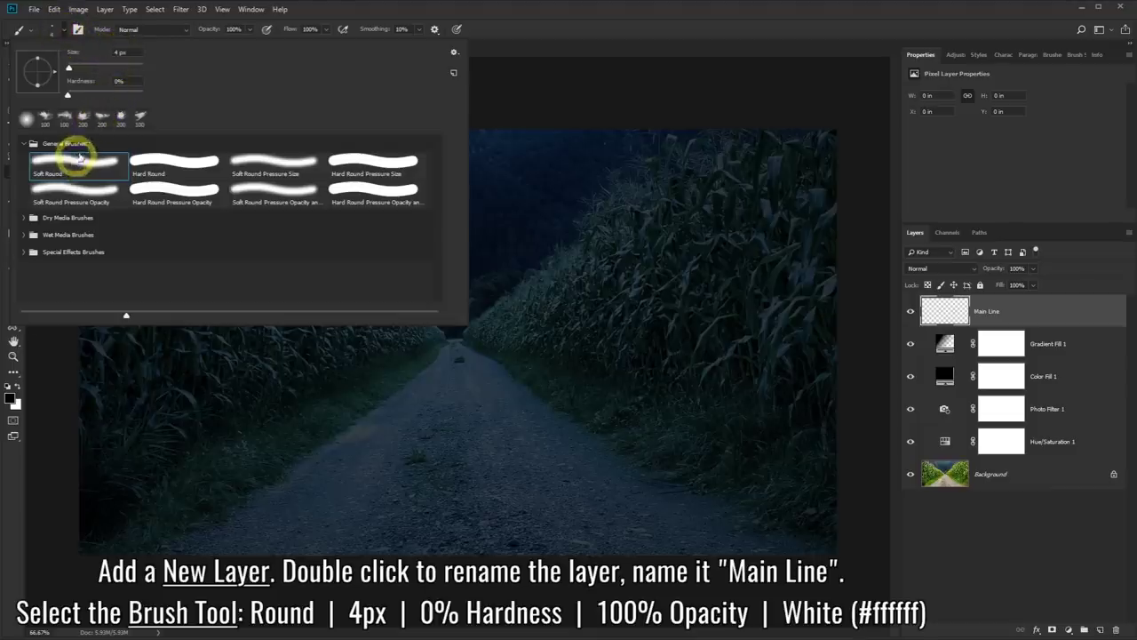
left_click(309, 9)
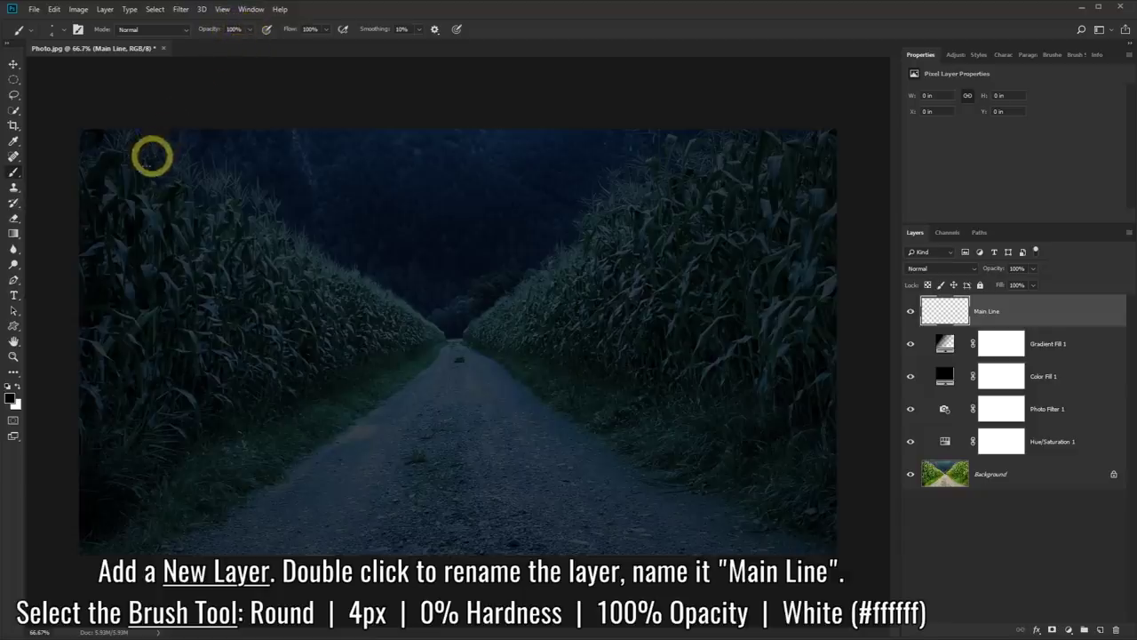
left_click(10, 393)
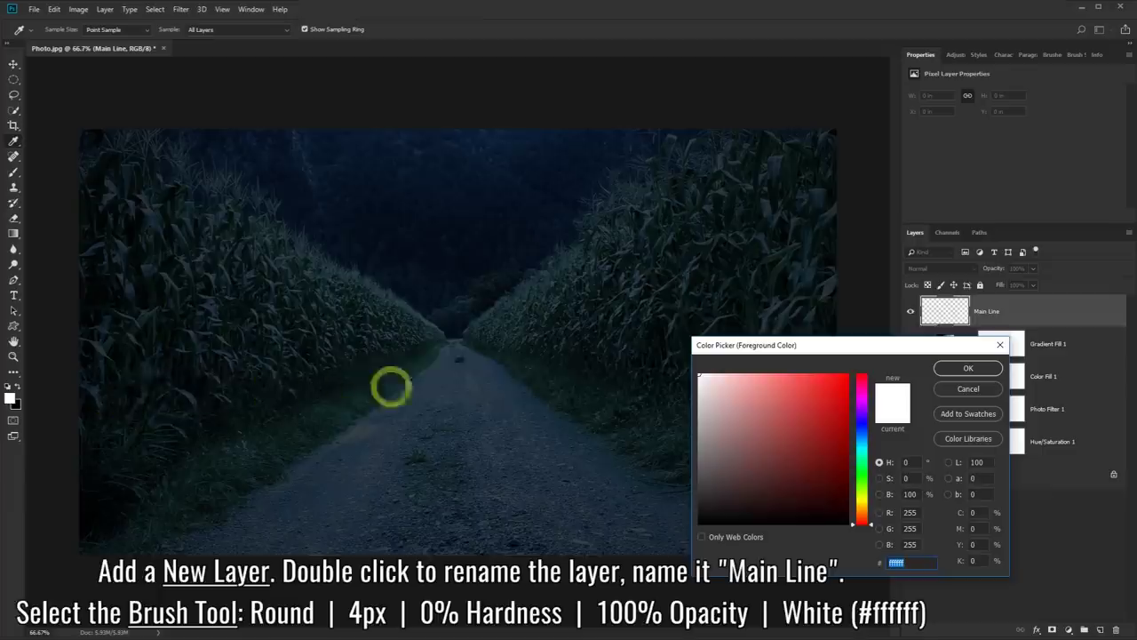
left_click_drag(743, 346, 133, 215)
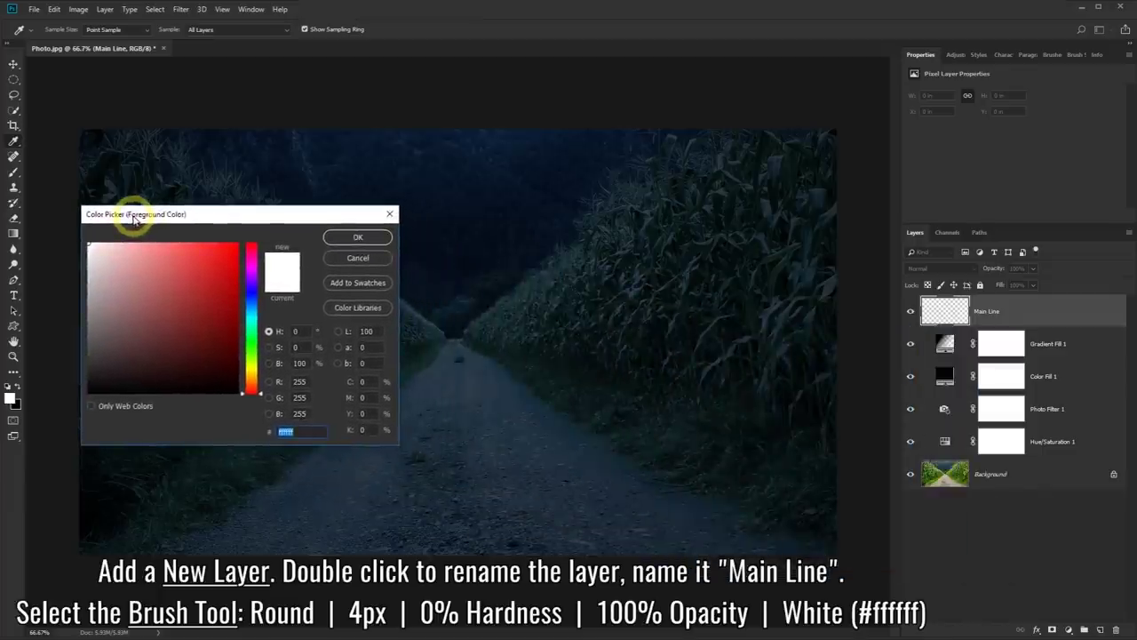
left_click(344, 238)
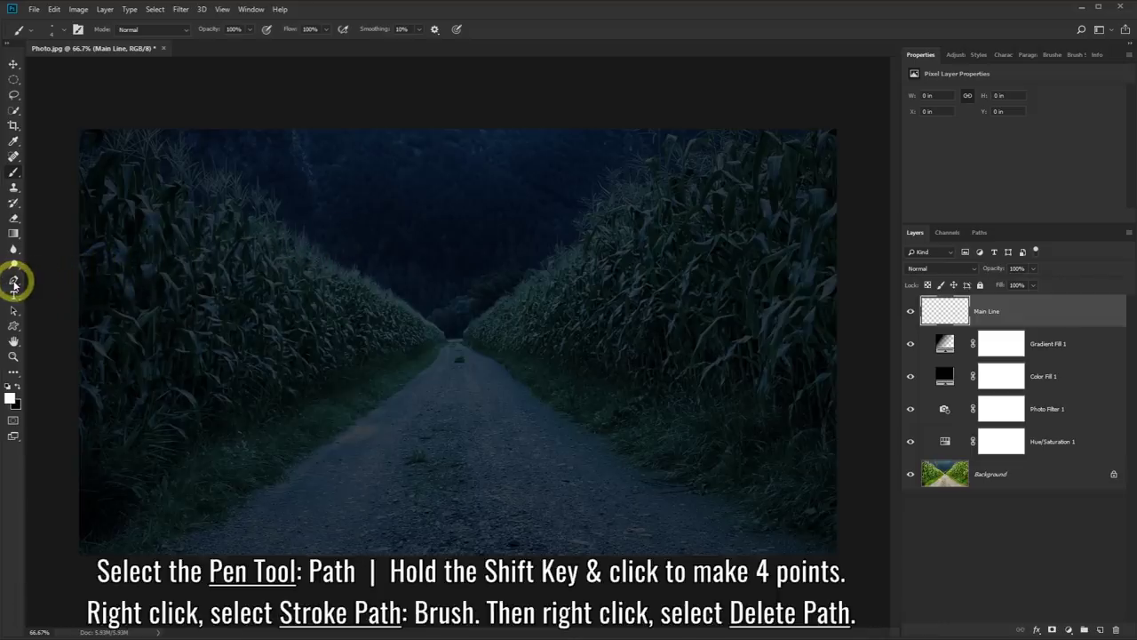
Step: Draw the gate's outline points over the road with the Pen Tool in Path mode
left_click(13, 282)
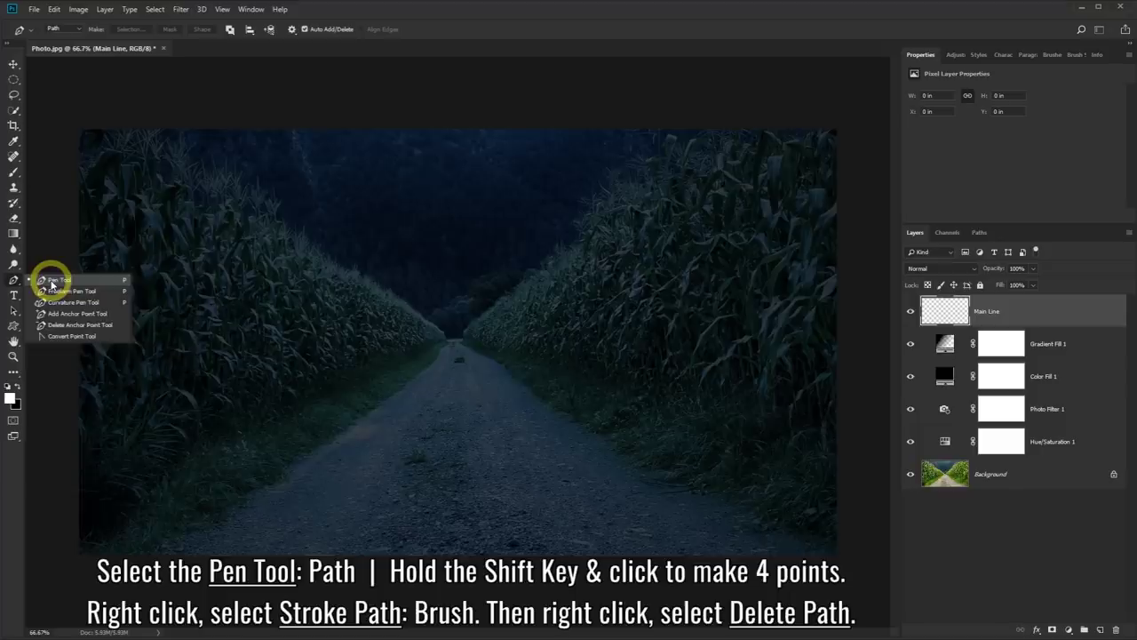
left_click(52, 282)
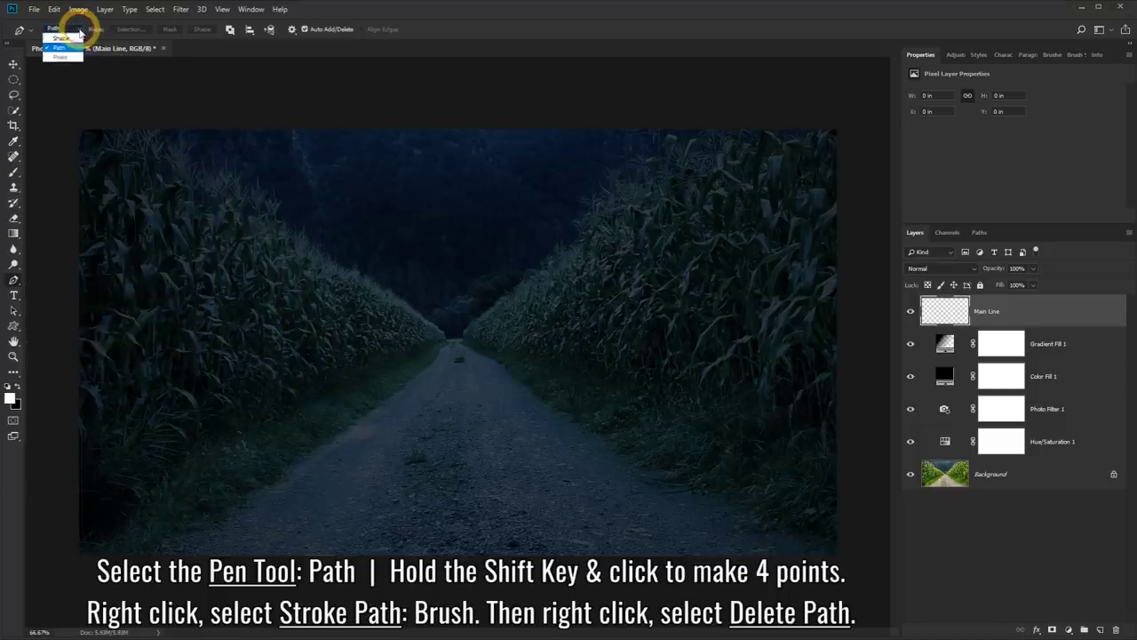
left_click(78, 32)
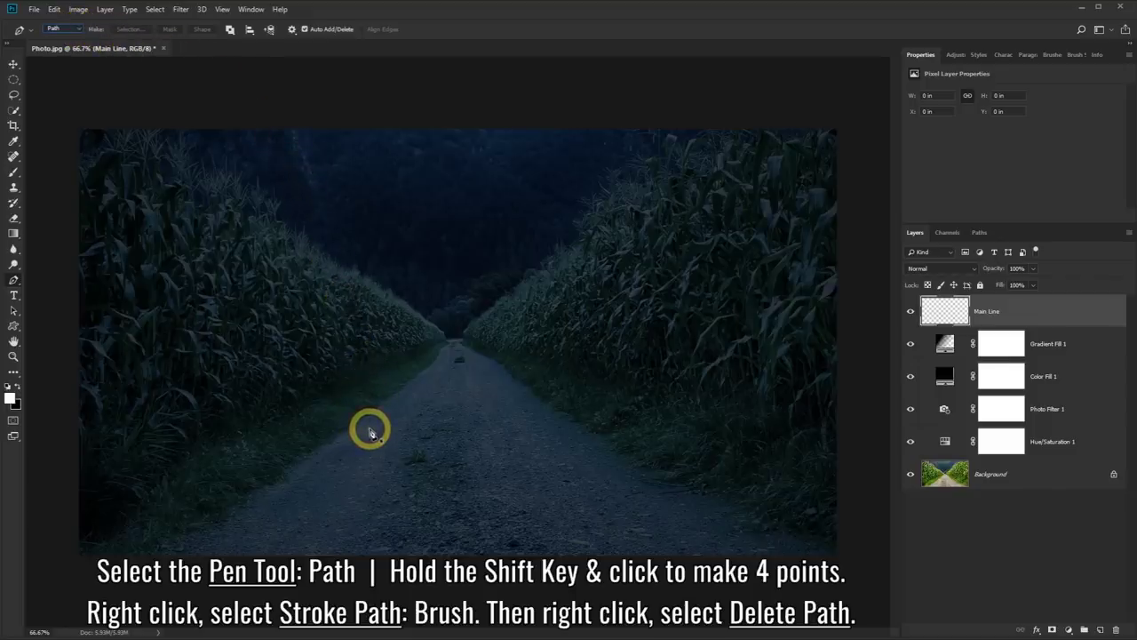
left_click(370, 431)
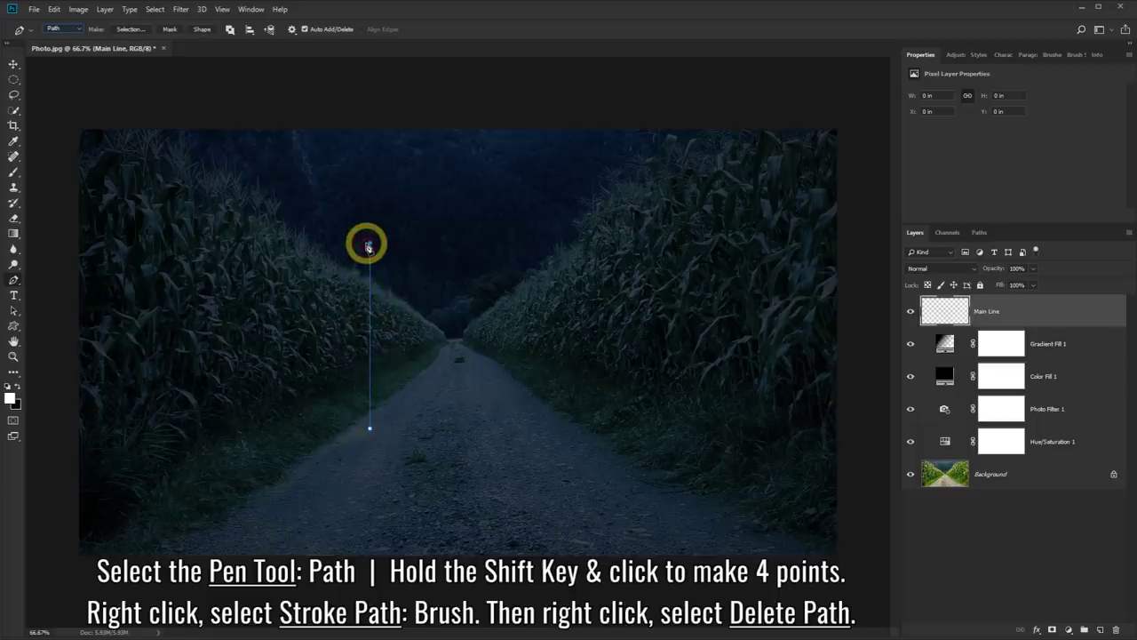
left_click(369, 244)
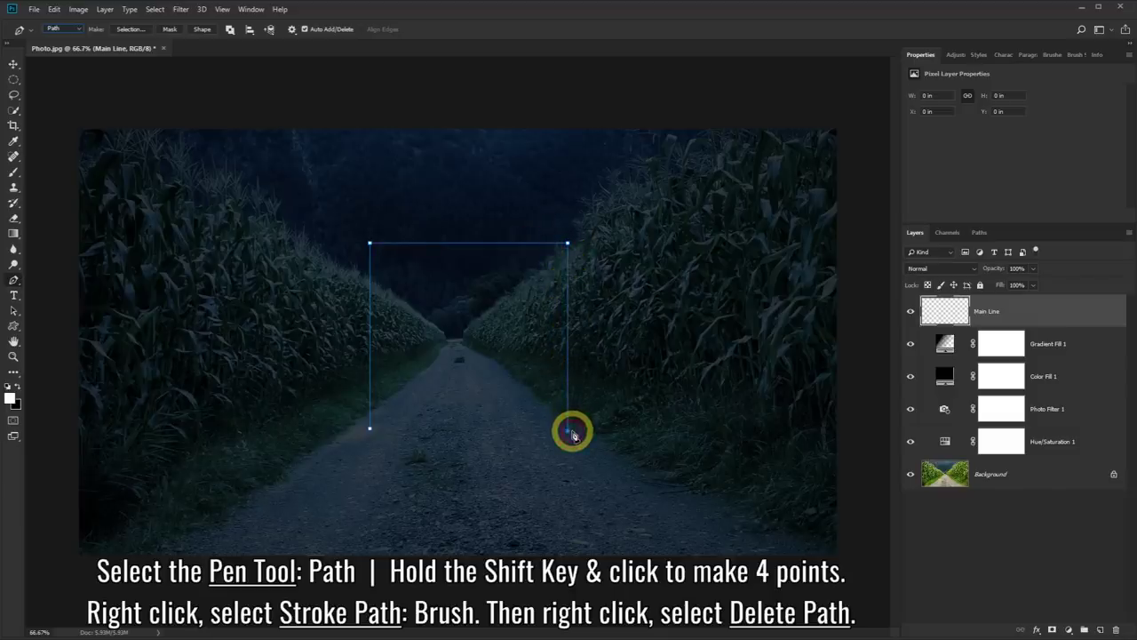
Step: Stroke the gate path with the white brush, then delete the path
right_click(573, 434)
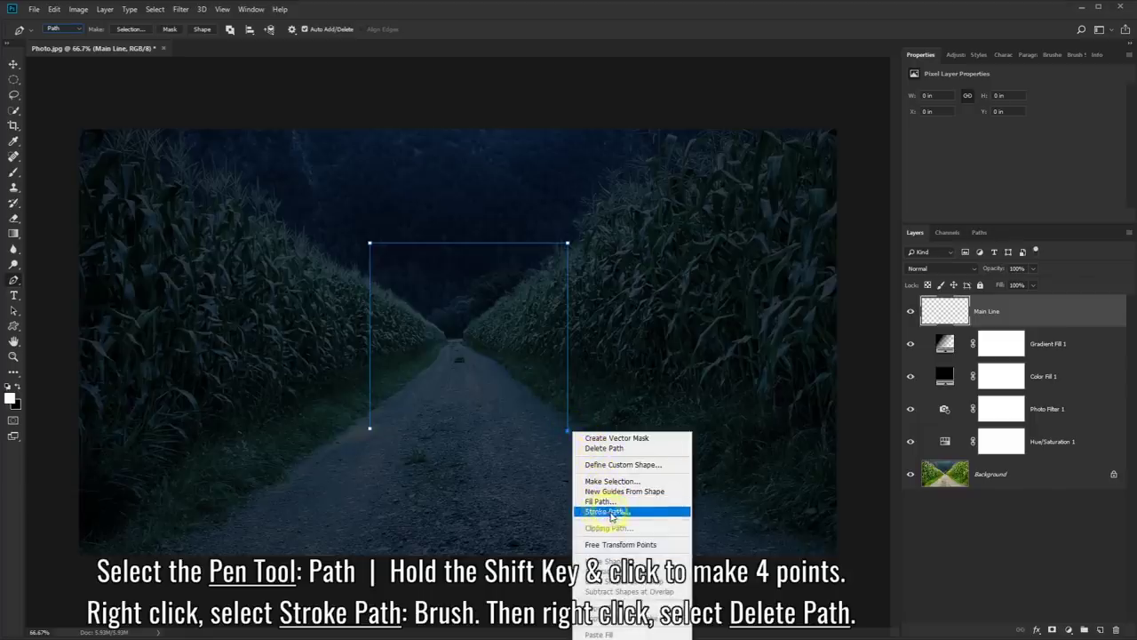
left_click(607, 512)
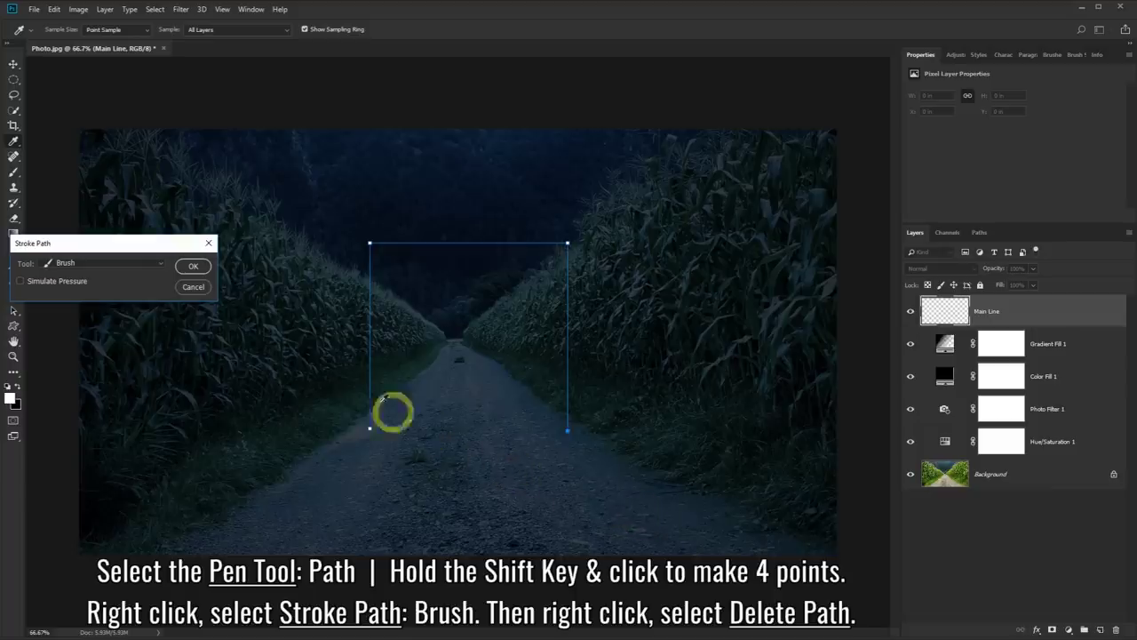
left_click(159, 264)
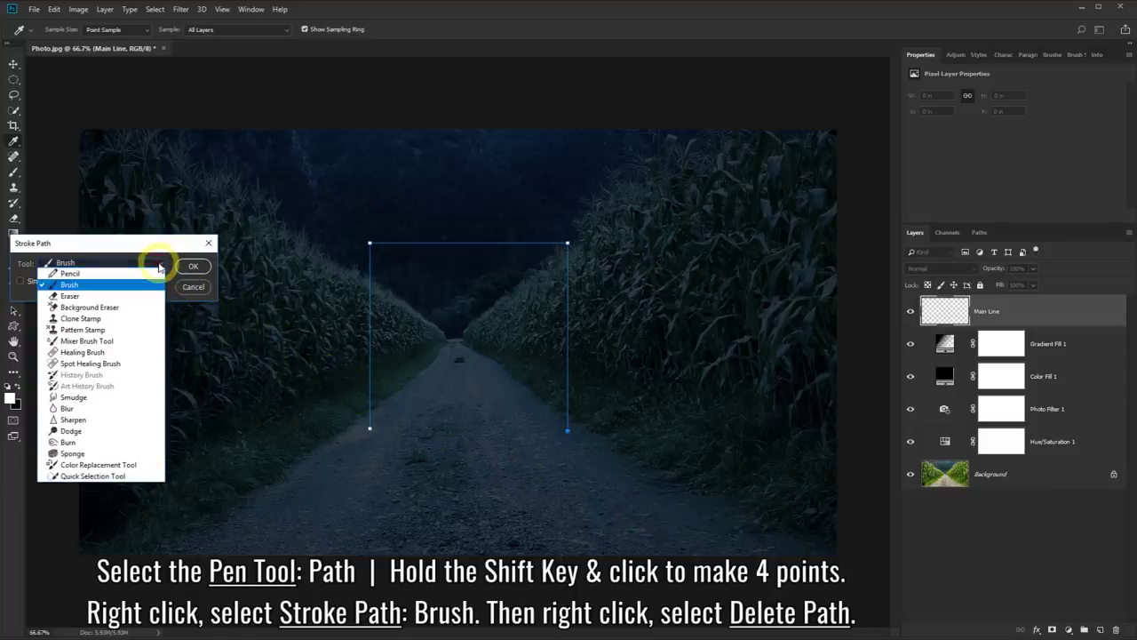
left_click(107, 266)
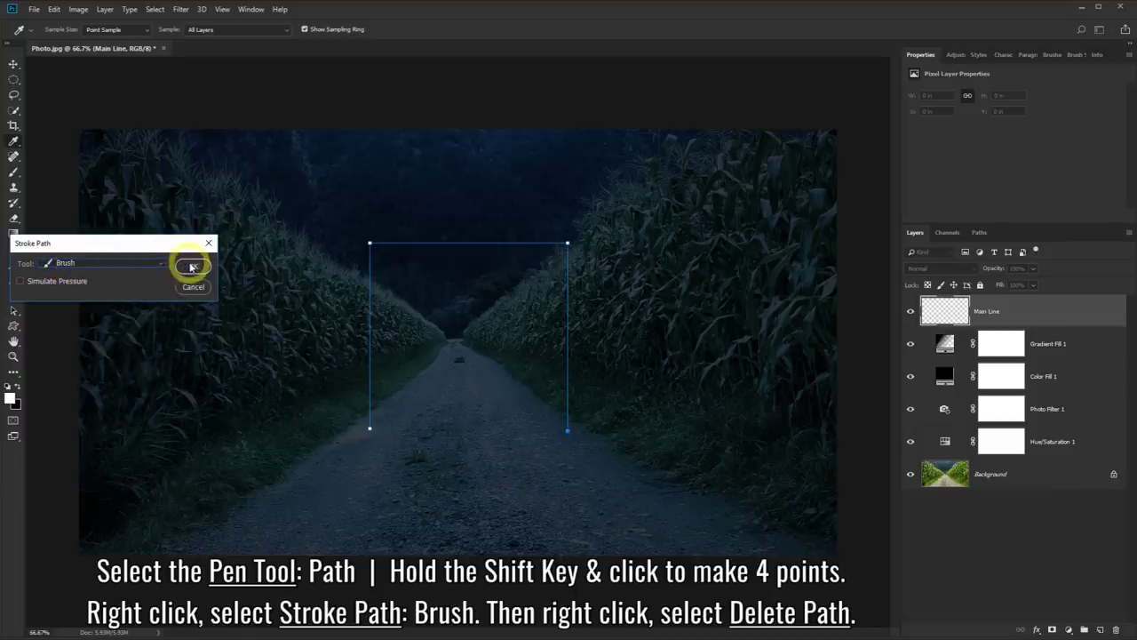
left_click(192, 265)
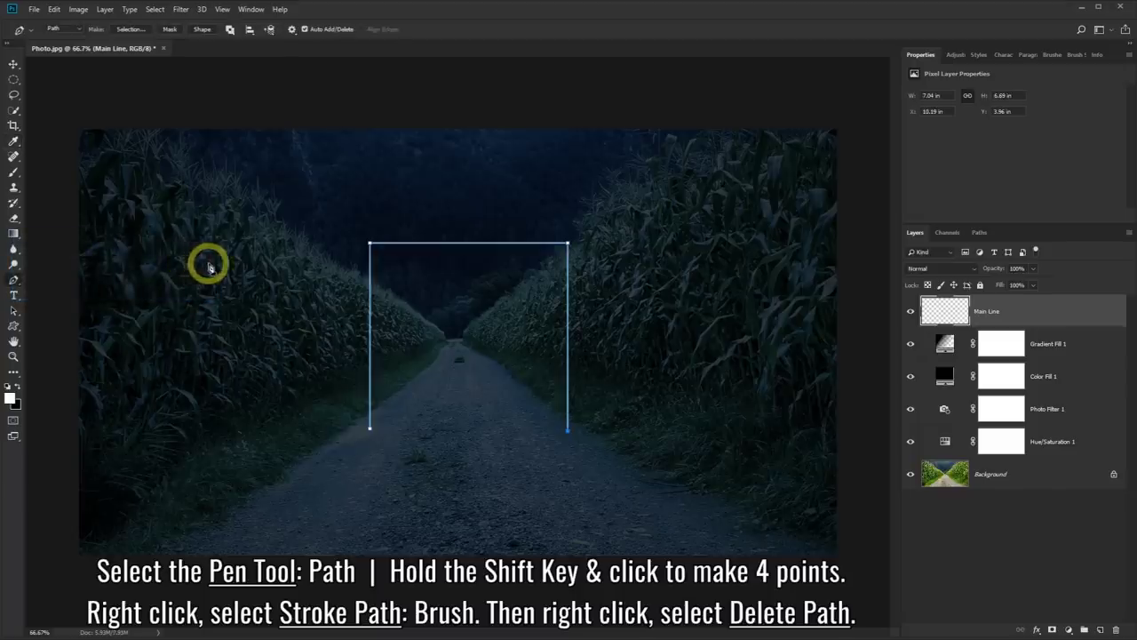
right_click(236, 266)
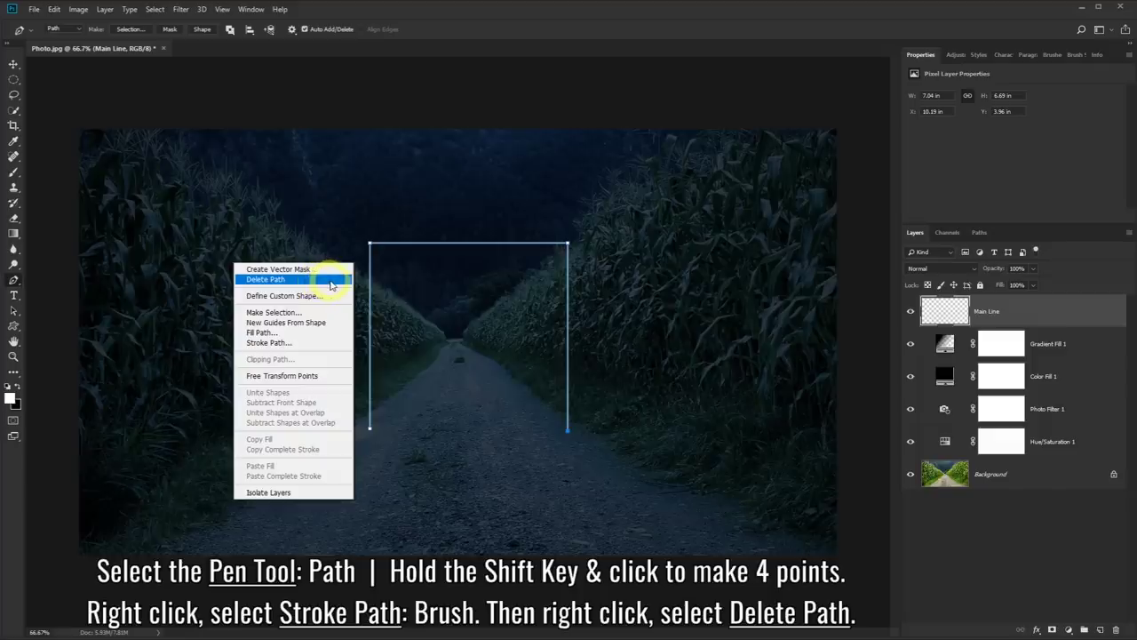
left_click(331, 284)
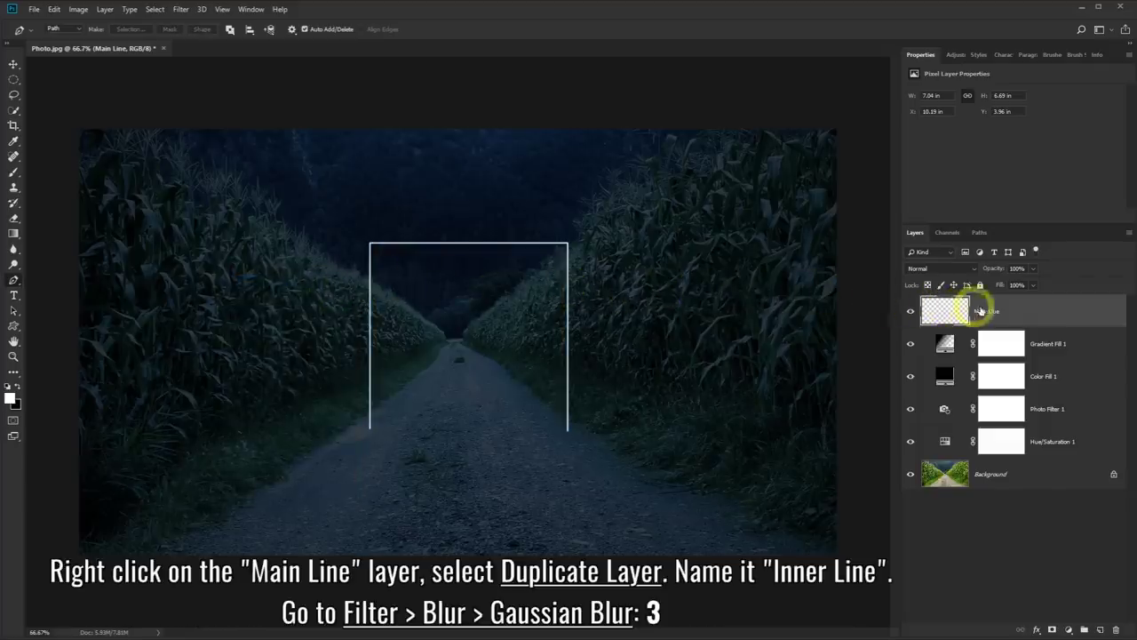
Step: Duplicate the Main Line layer as 'Inner Line'
right_click(1016, 310)
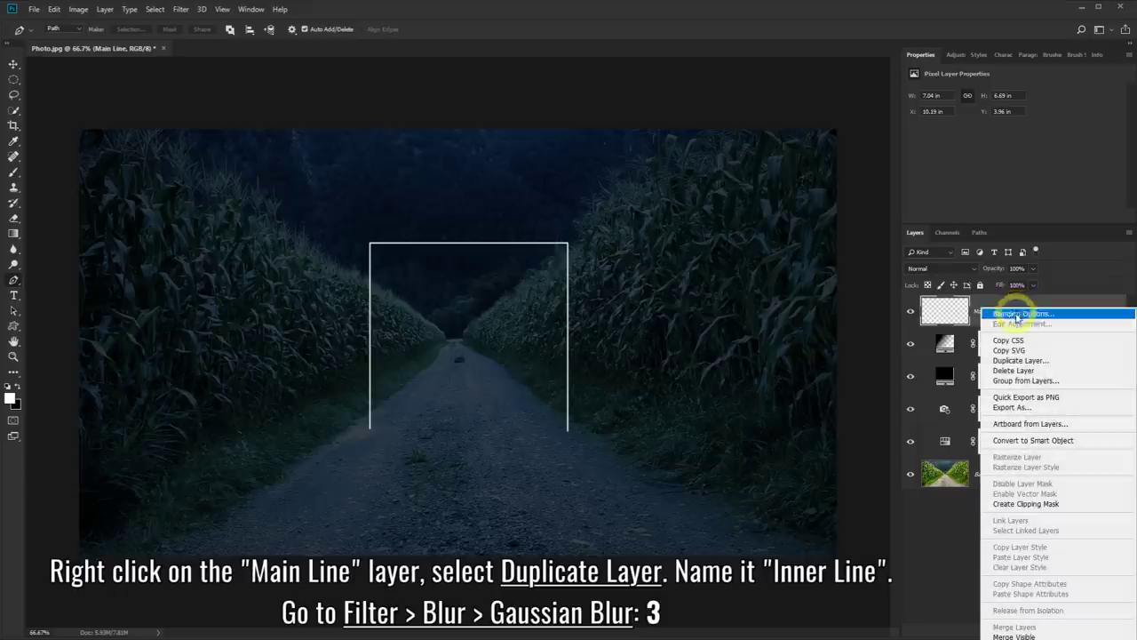
left_click(1019, 360)
type("Inner Line")
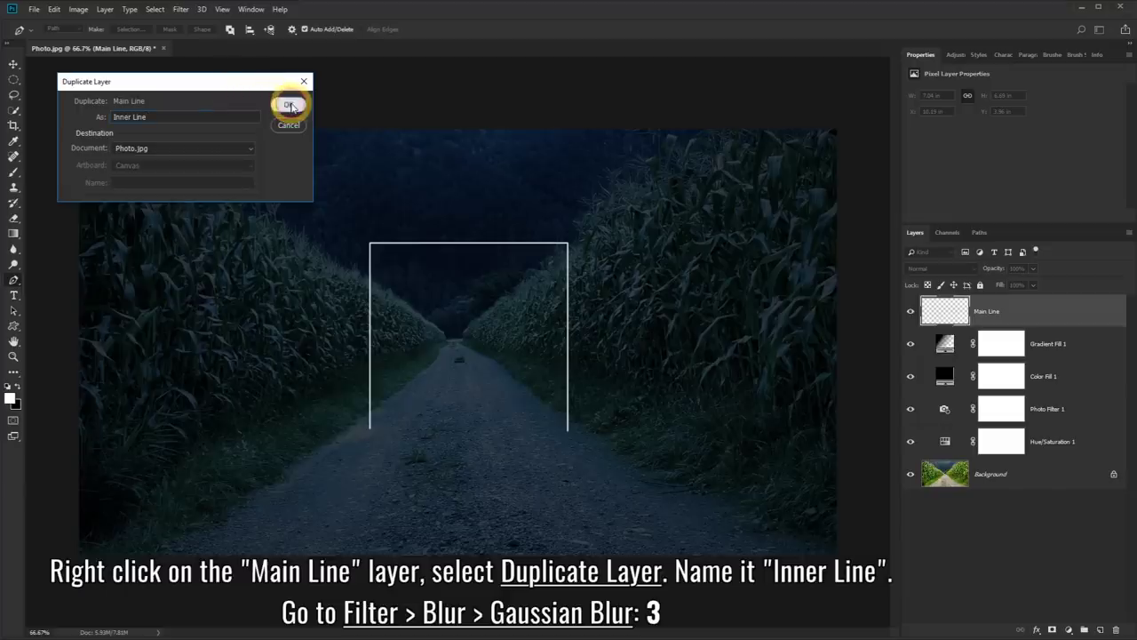
left_click(288, 105)
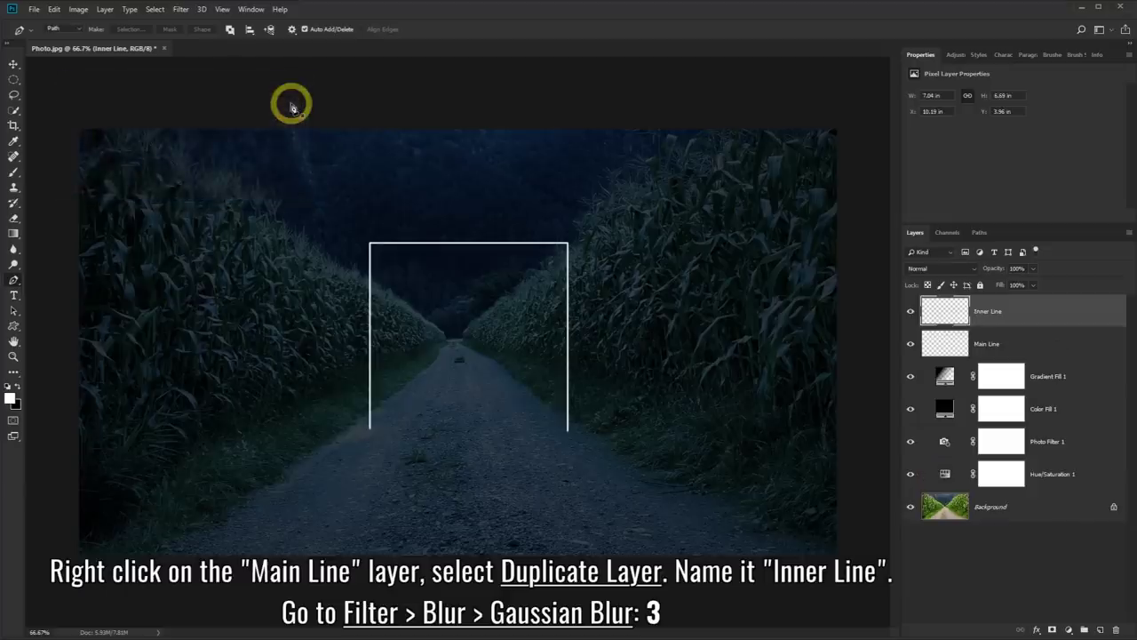
Step: Apply a 3 px Gaussian Blur to the Inner Line layer
left_click(181, 13)
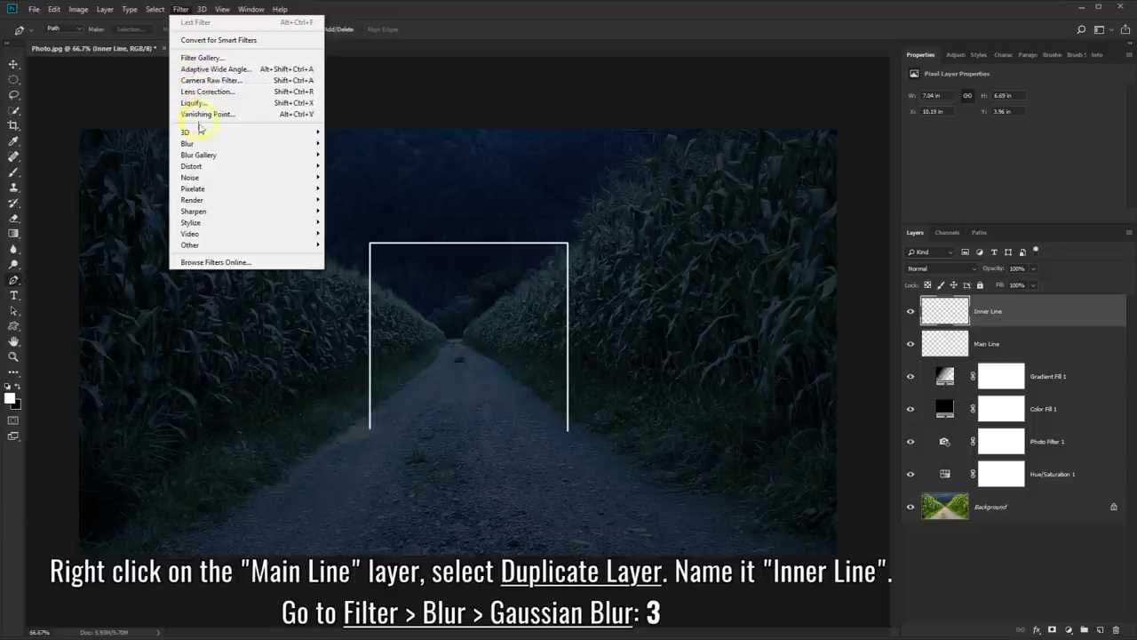
mouse_move(240, 143)
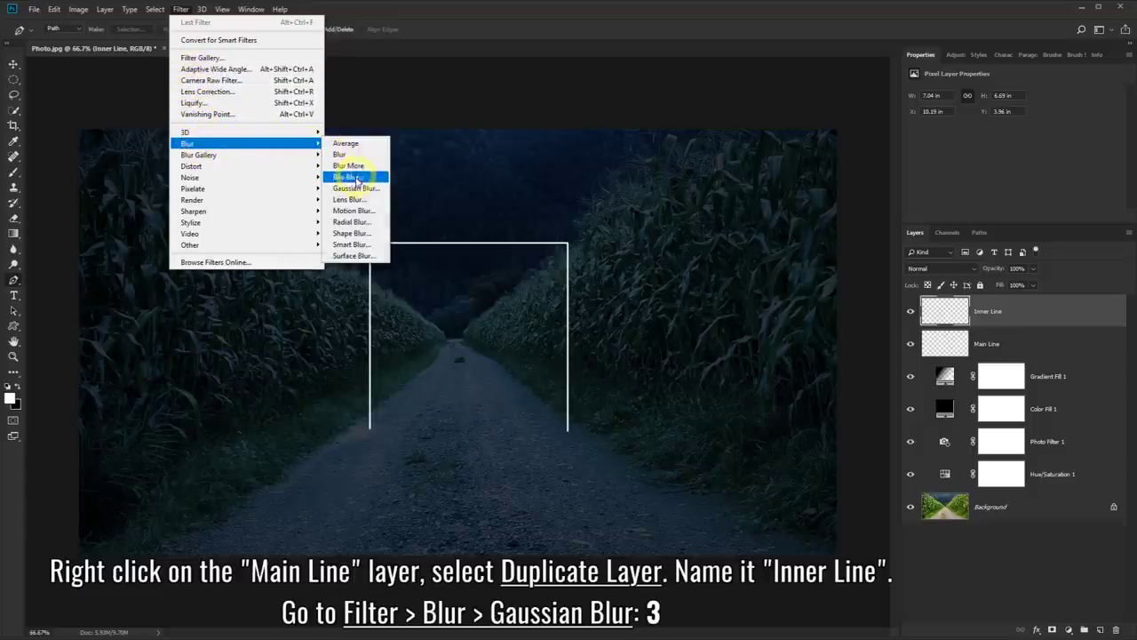
left_click(356, 190)
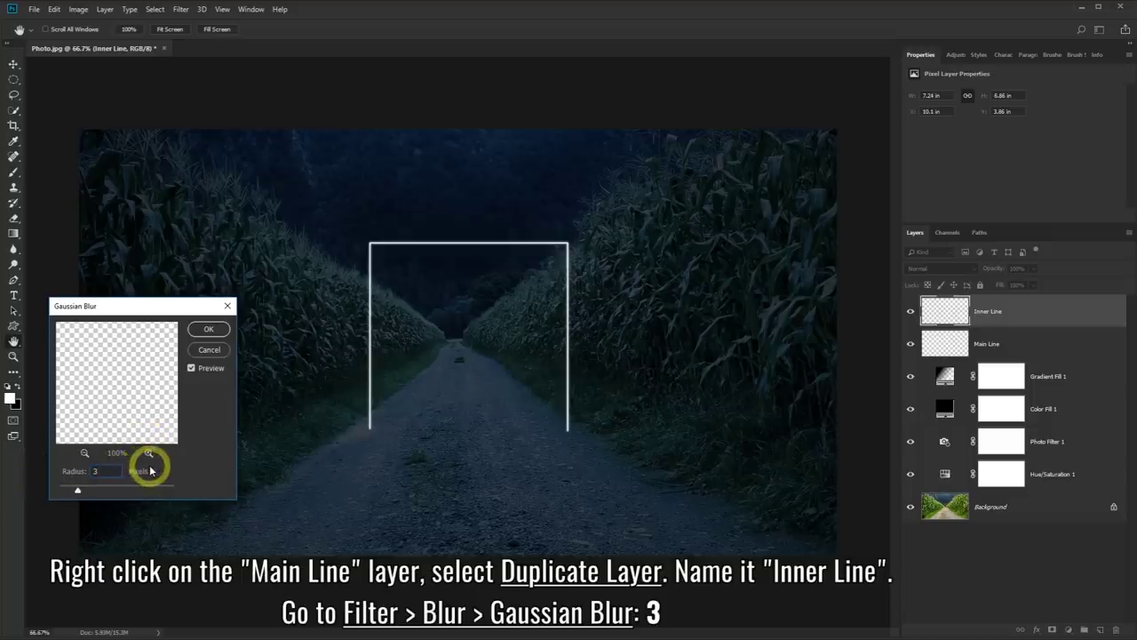
left_click(204, 333)
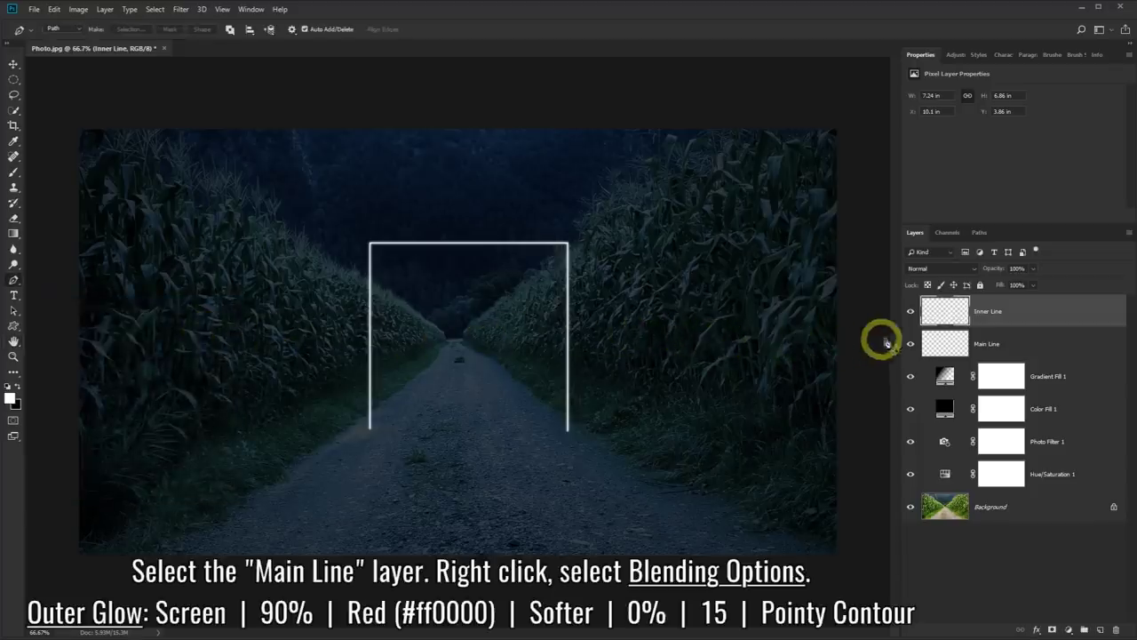
Step: Give Main Line a red Screen Outer Glow at 90%, Softer, size 15, with a pointy contour
left_click(998, 343)
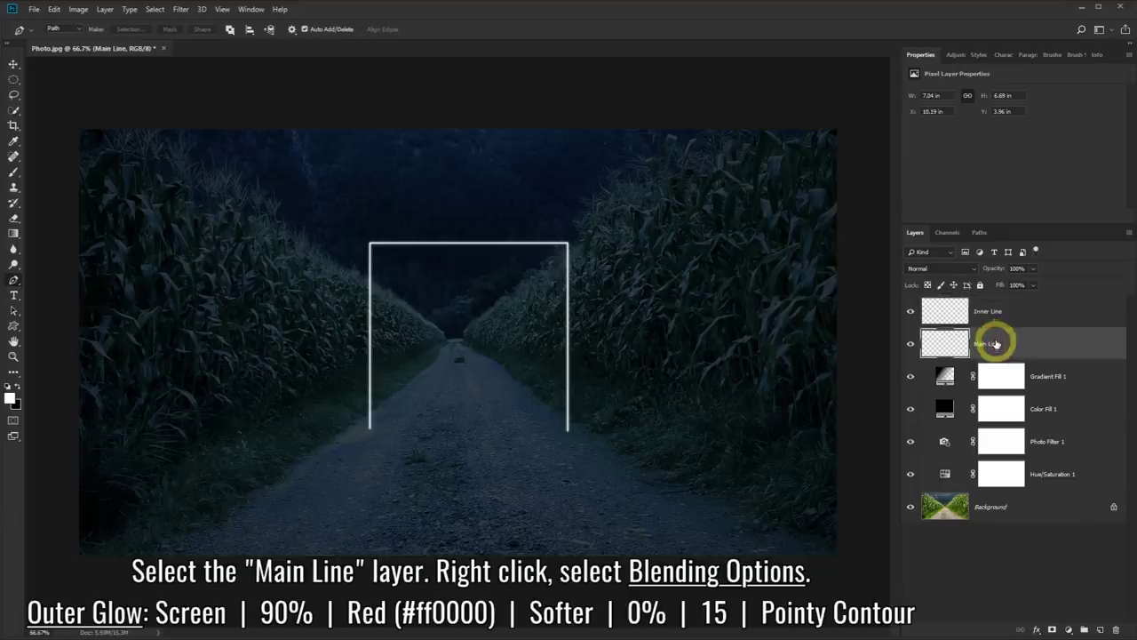
right_click(1018, 339)
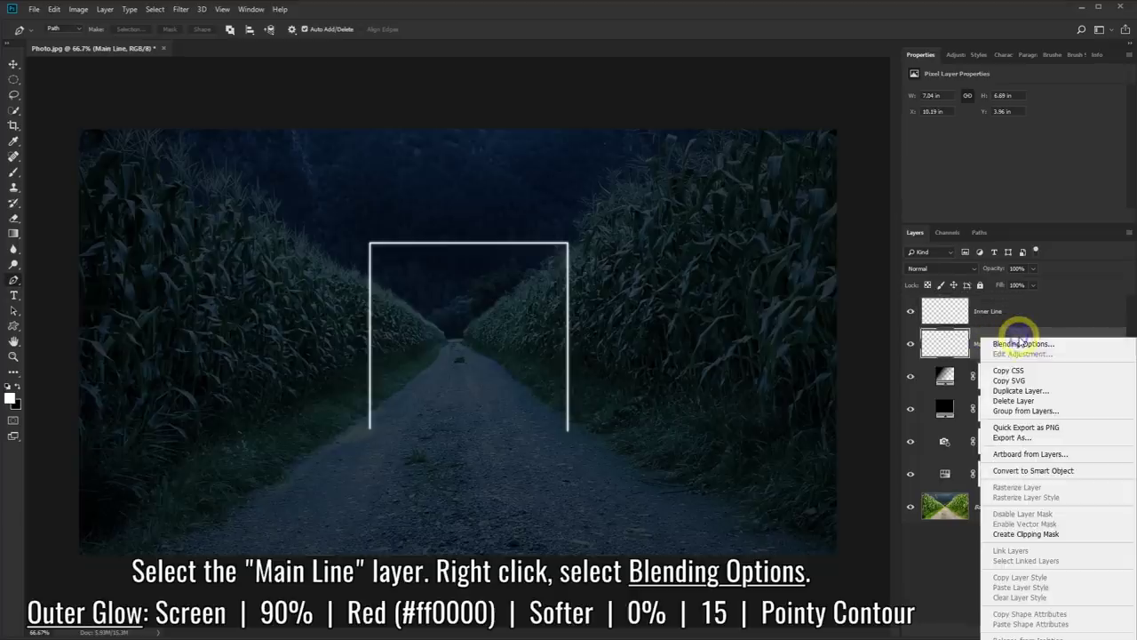
left_click(1022, 345)
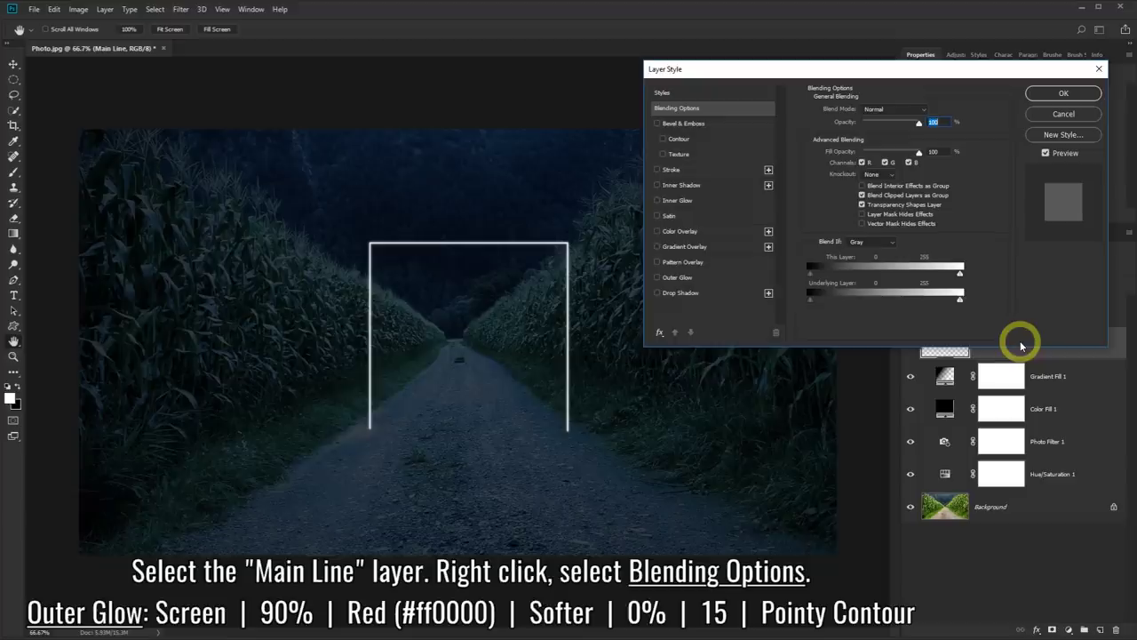
left_click(677, 277)
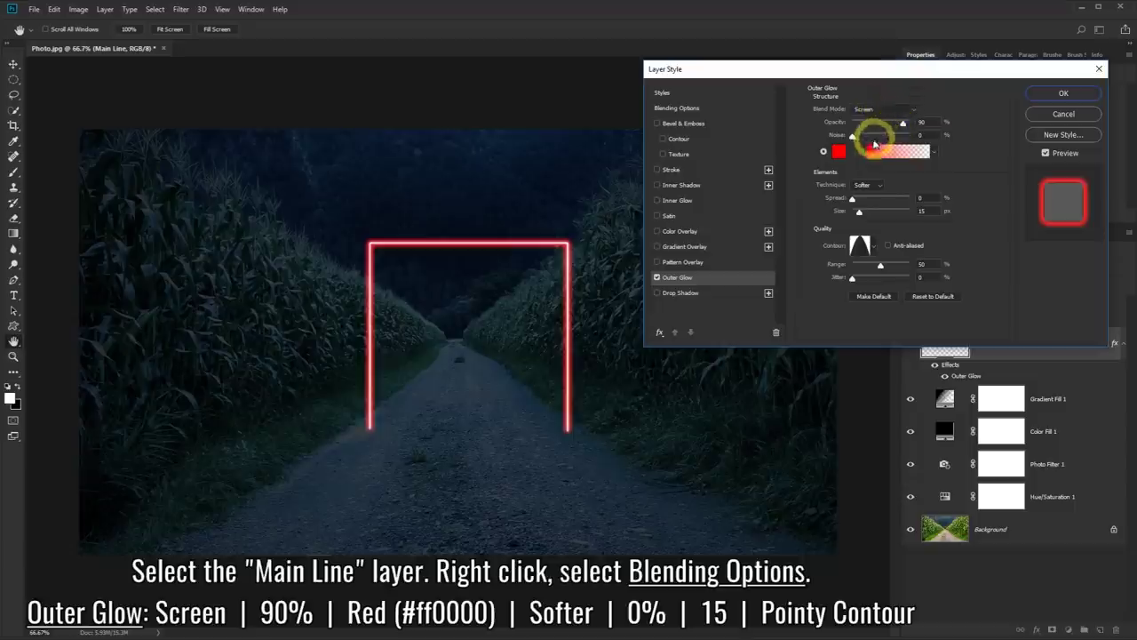
left_click(839, 151)
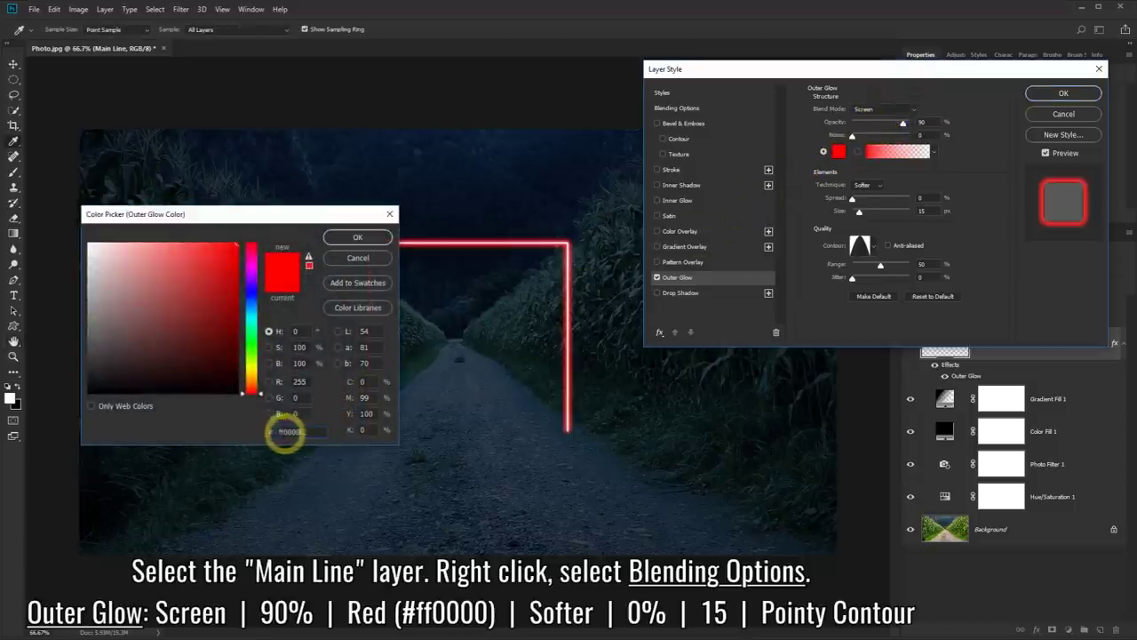
left_click(357, 237)
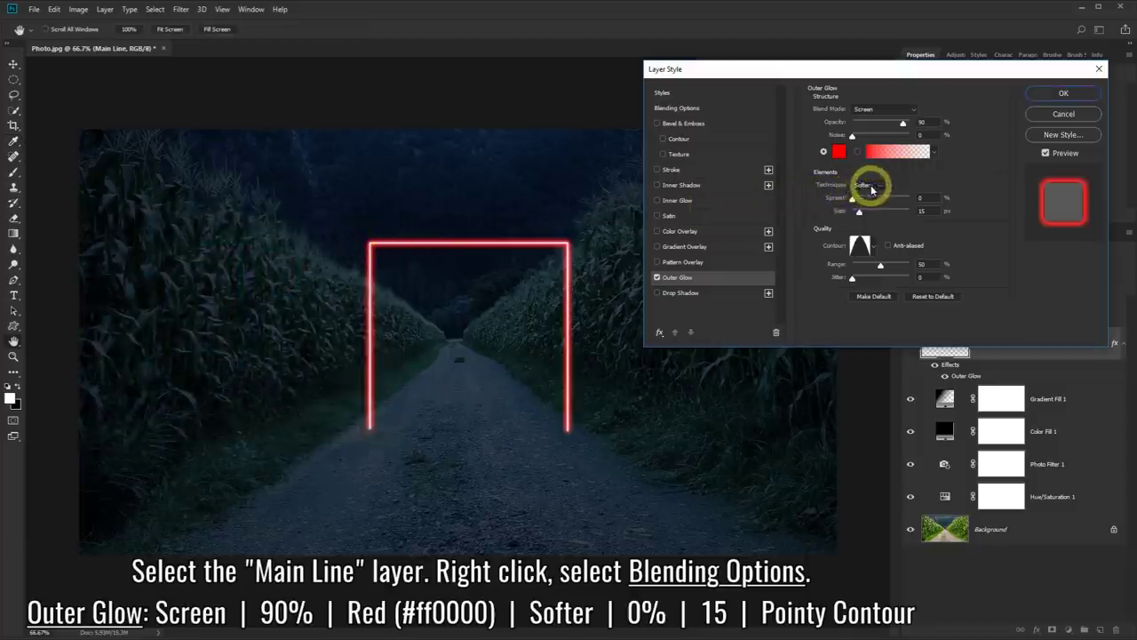
left_click(872, 247)
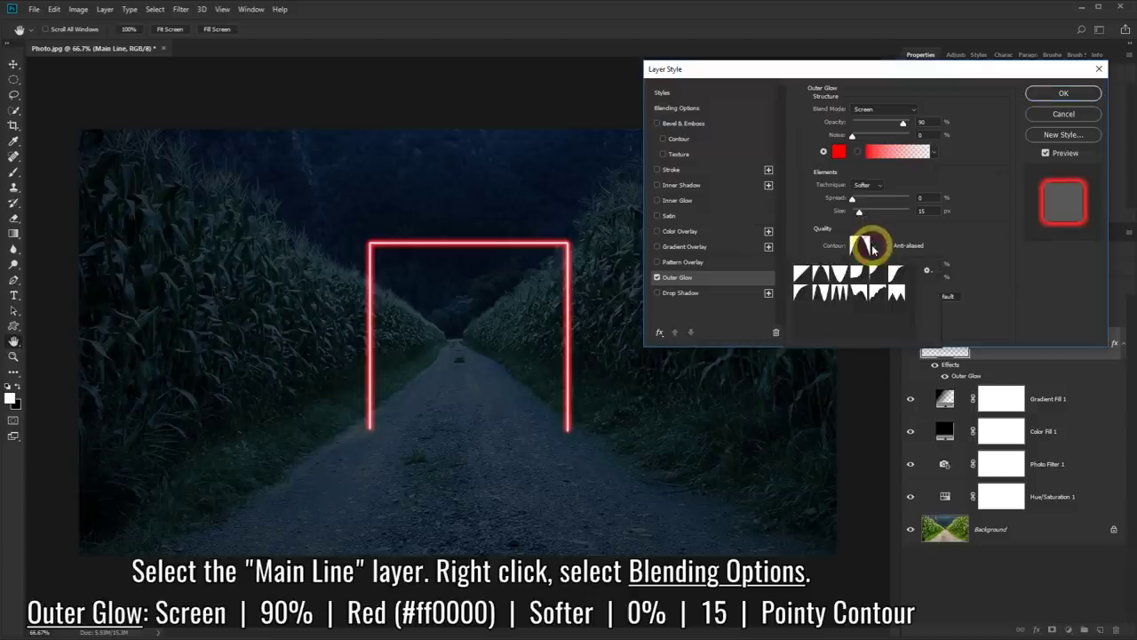
left_click(819, 273)
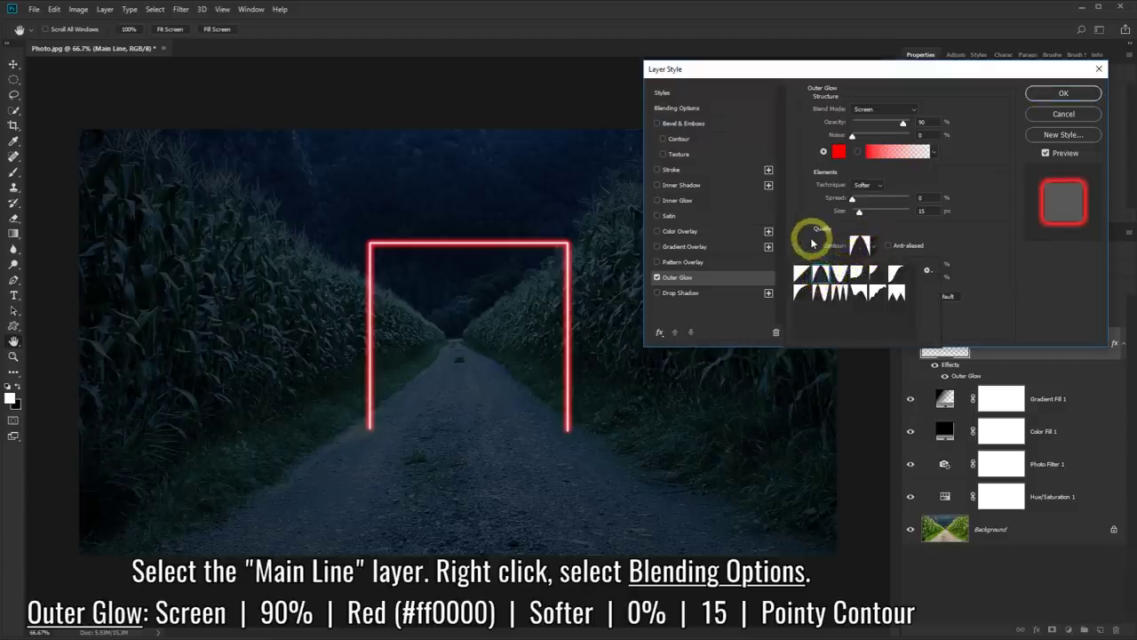
left_click(812, 243)
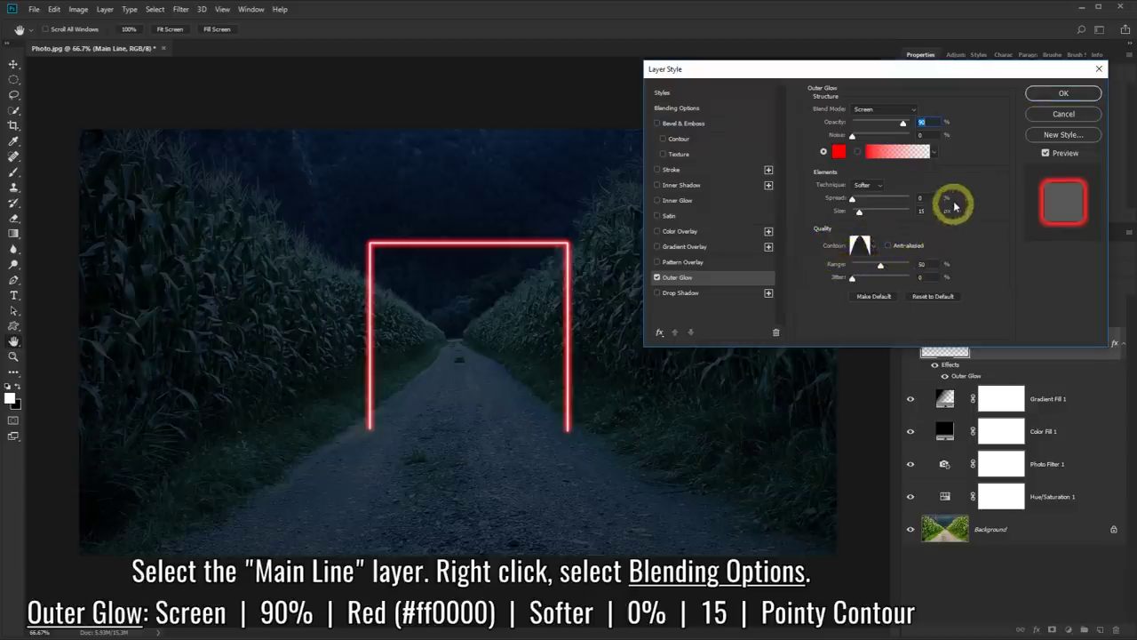
left_click(1051, 96)
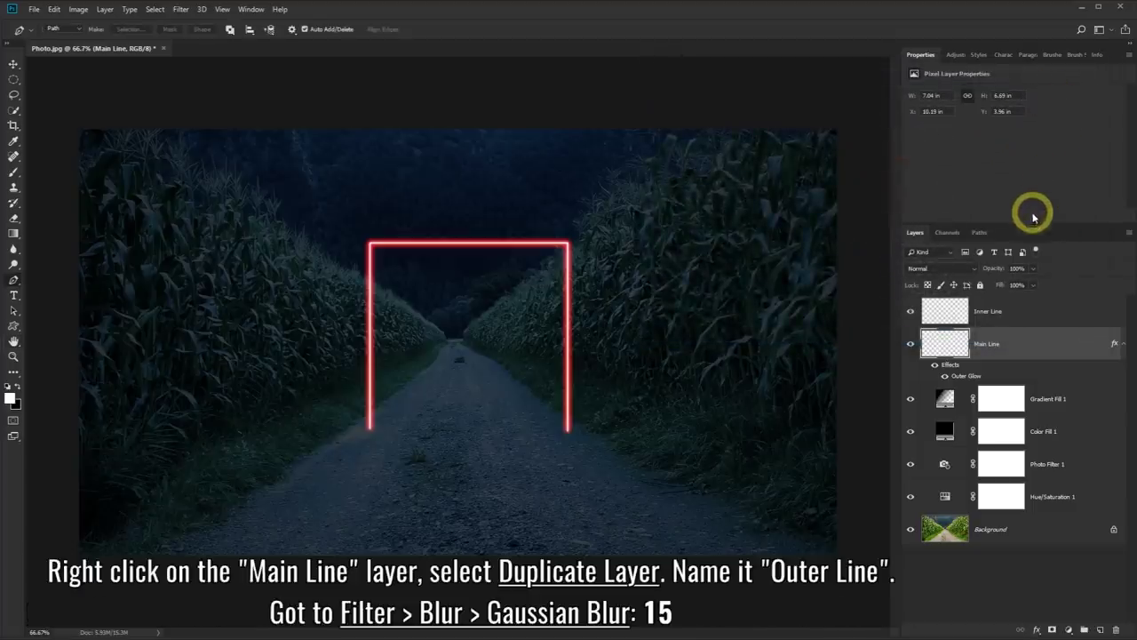
Step: Duplicate the Main Line layer as 'Outer Line'
right_click(1025, 345)
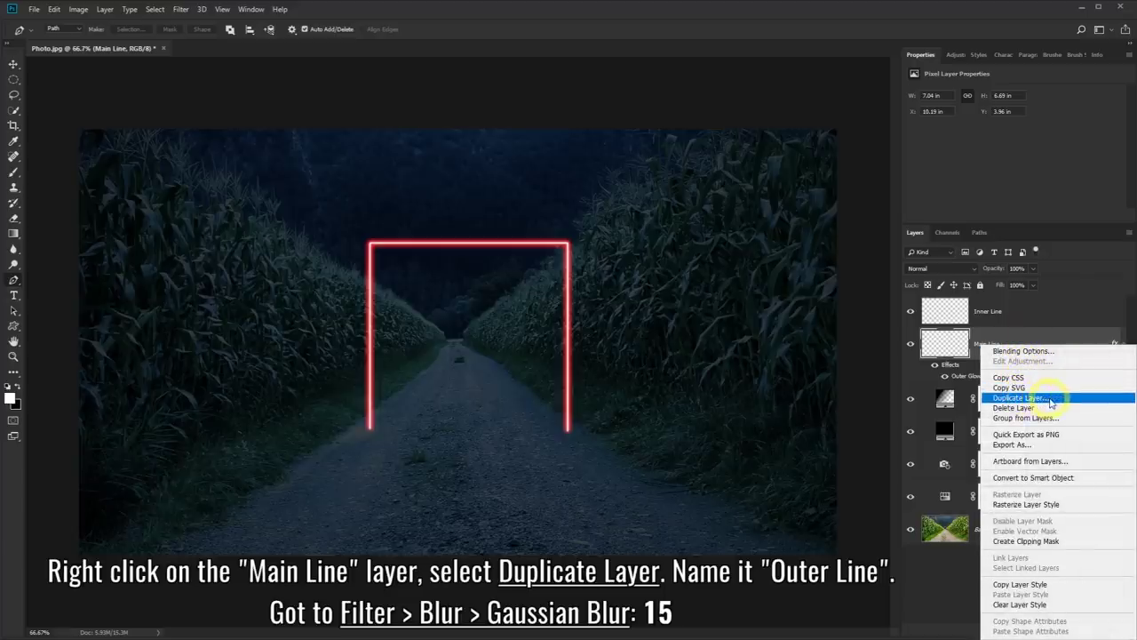
left_click(1051, 403)
type("Outer Line")
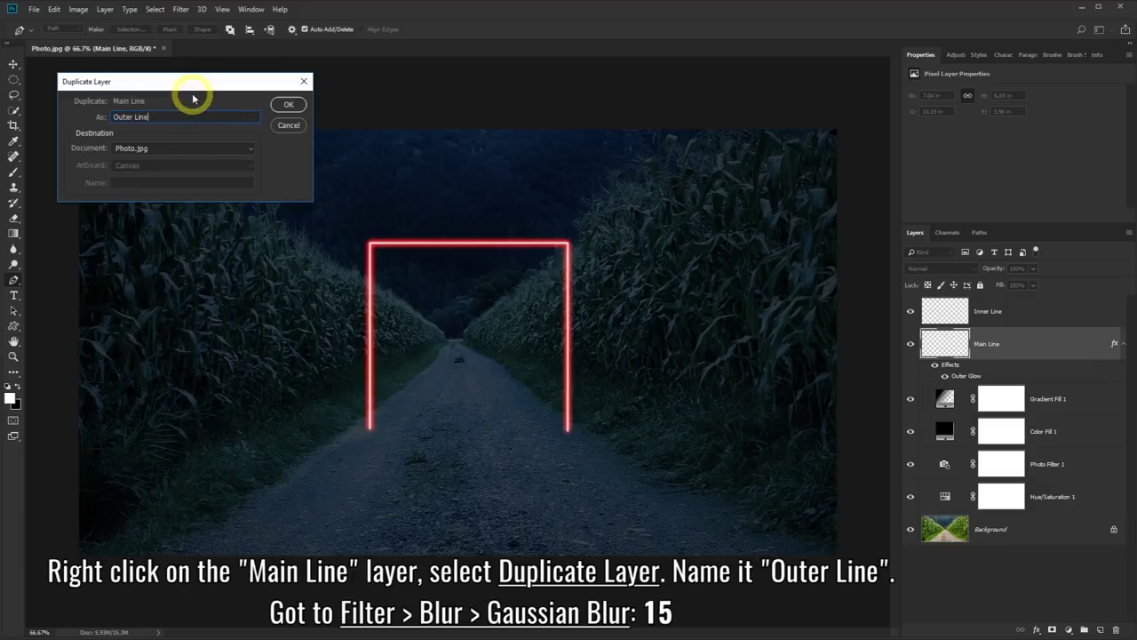
left_click(287, 106)
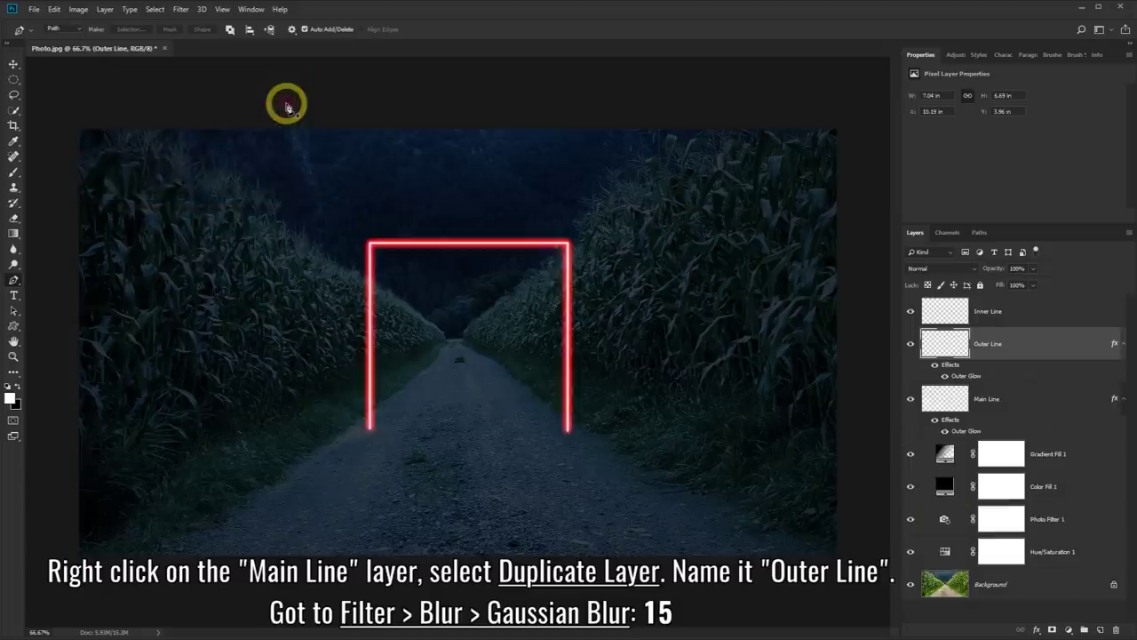
Step: Apply a 15 px Gaussian Blur to the Outer Line layer
left_click(182, 11)
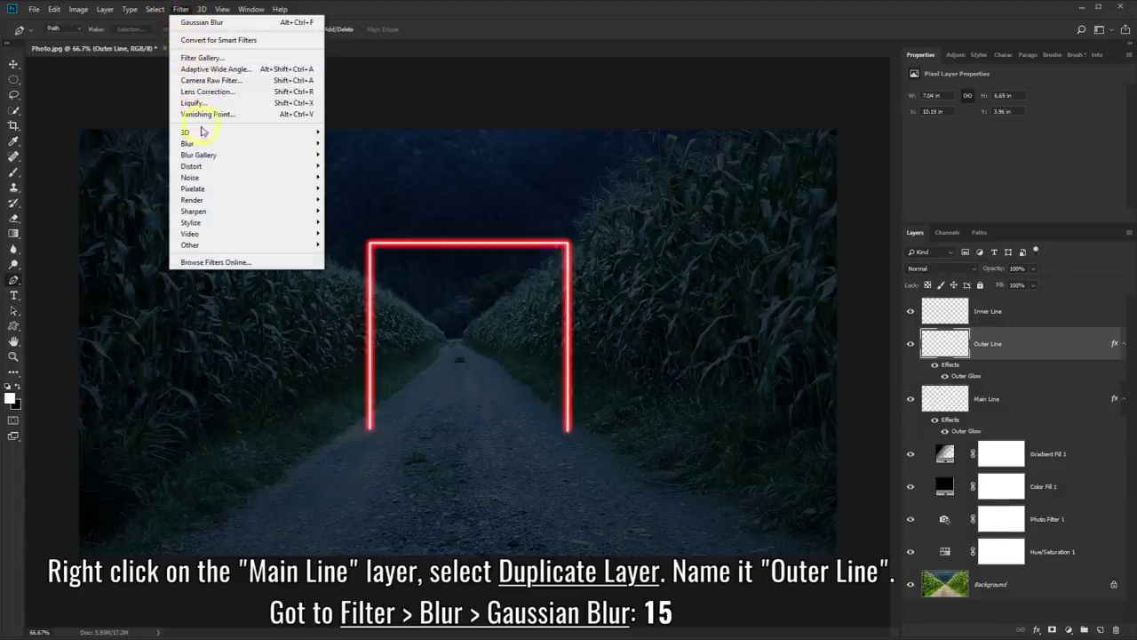
mouse_move(246, 143)
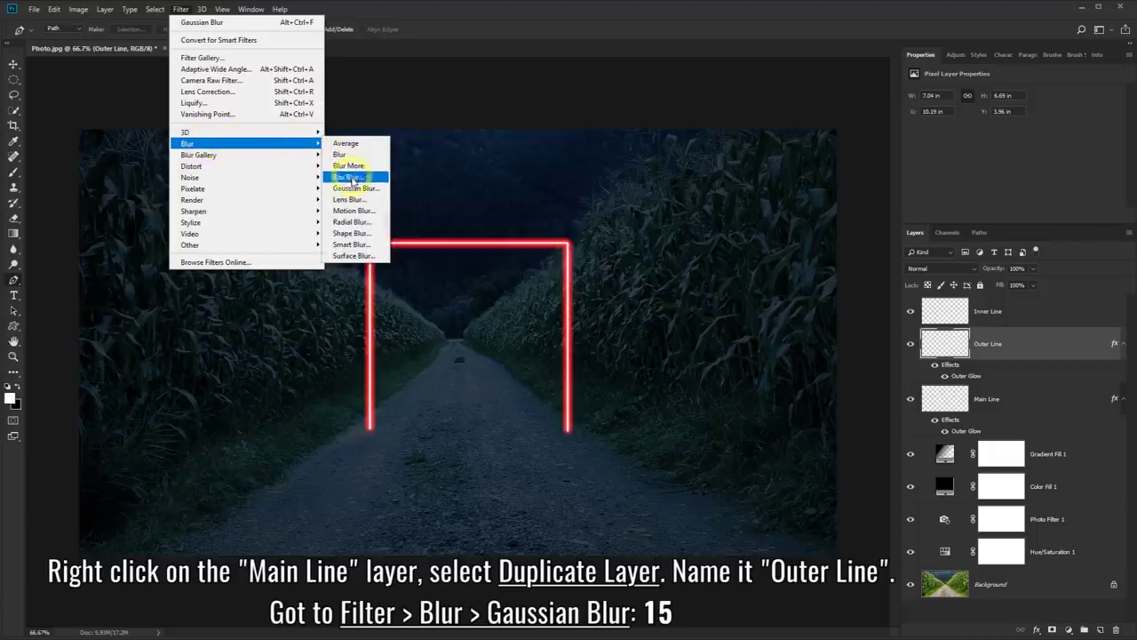
left_click(354, 187)
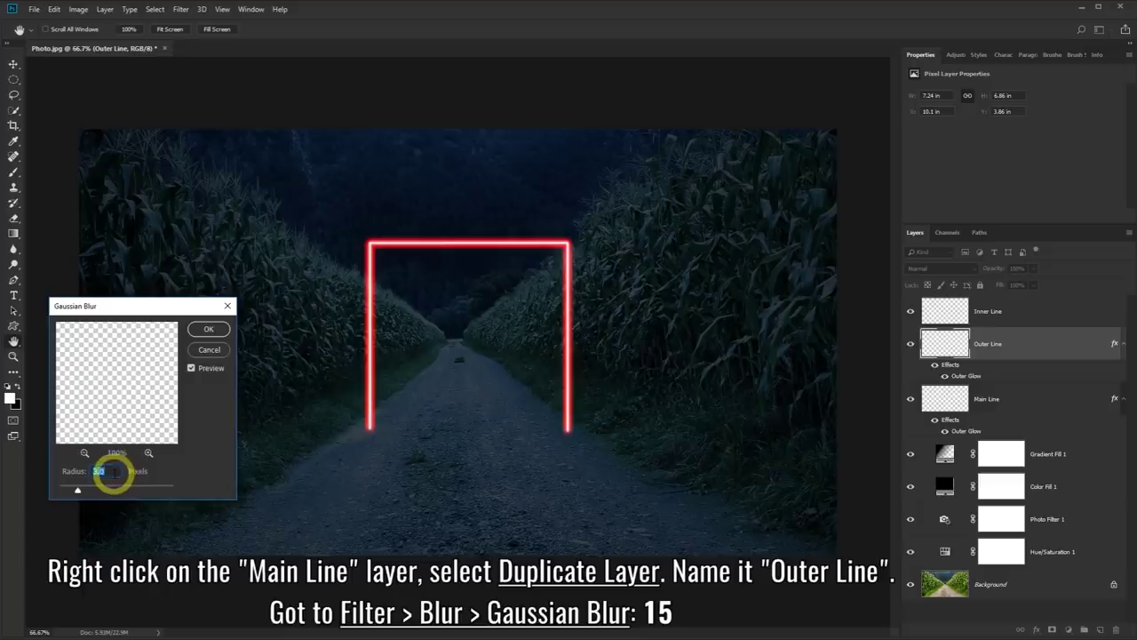
type("15")
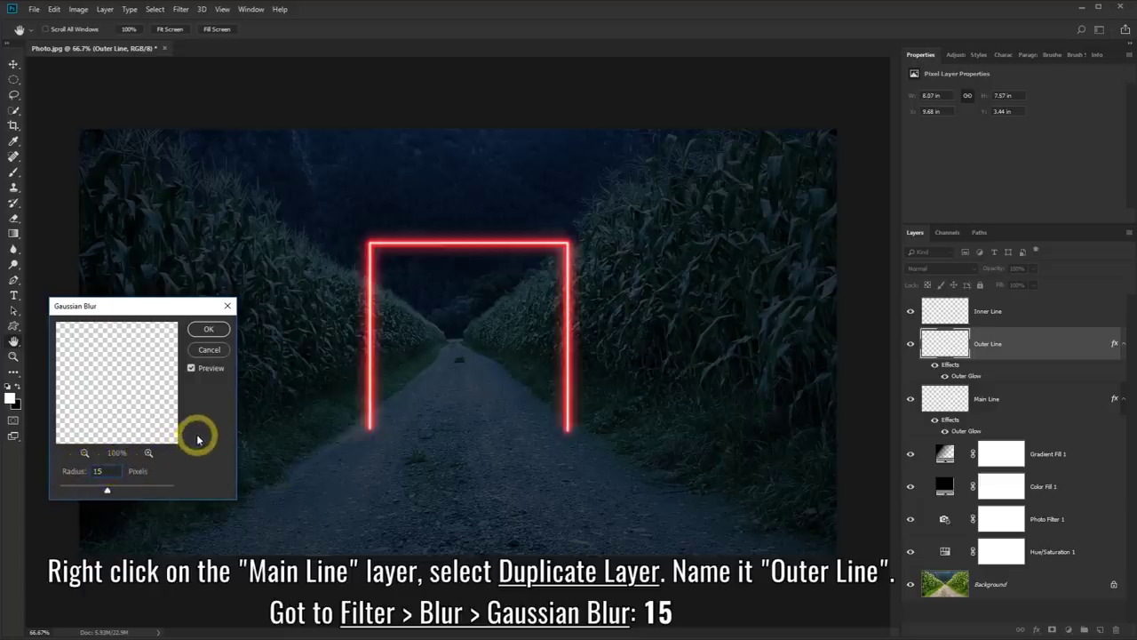
left_click(208, 330)
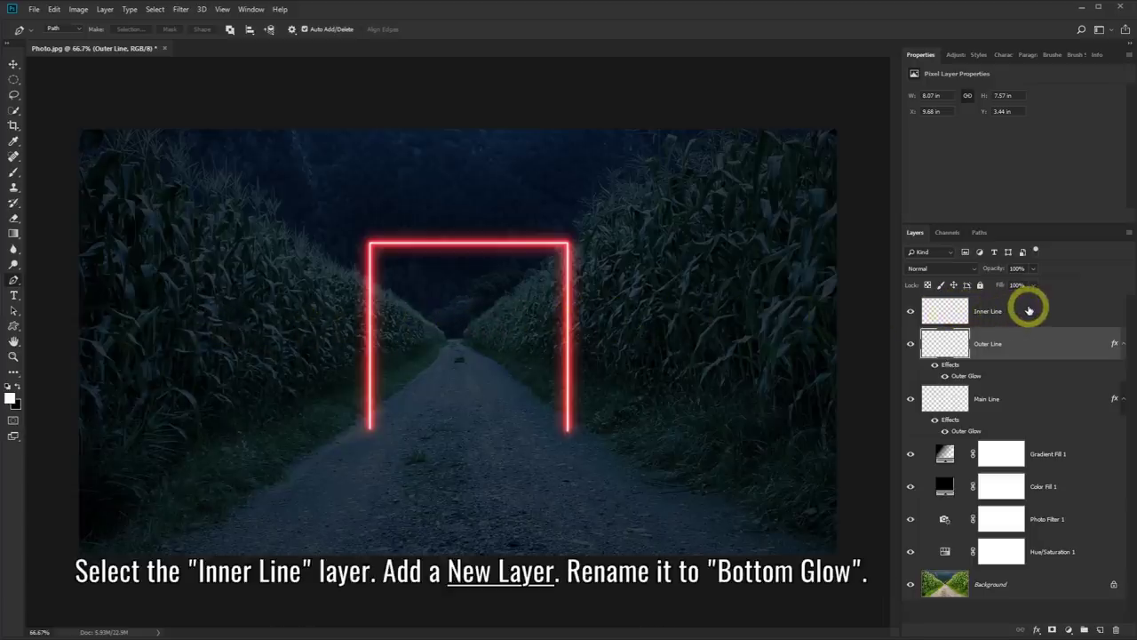
Step: Add a new layer above Inner Line and set up a 200 px red (ff0000) brush
left_click(1029, 309)
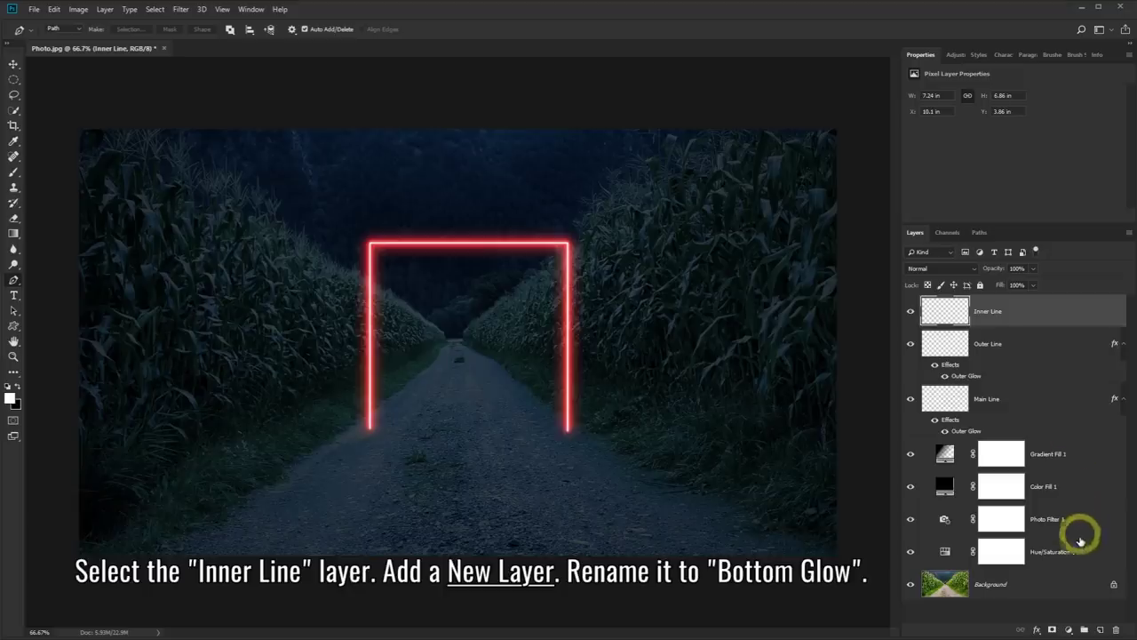
left_click(1101, 629)
type("Bottom Glow")
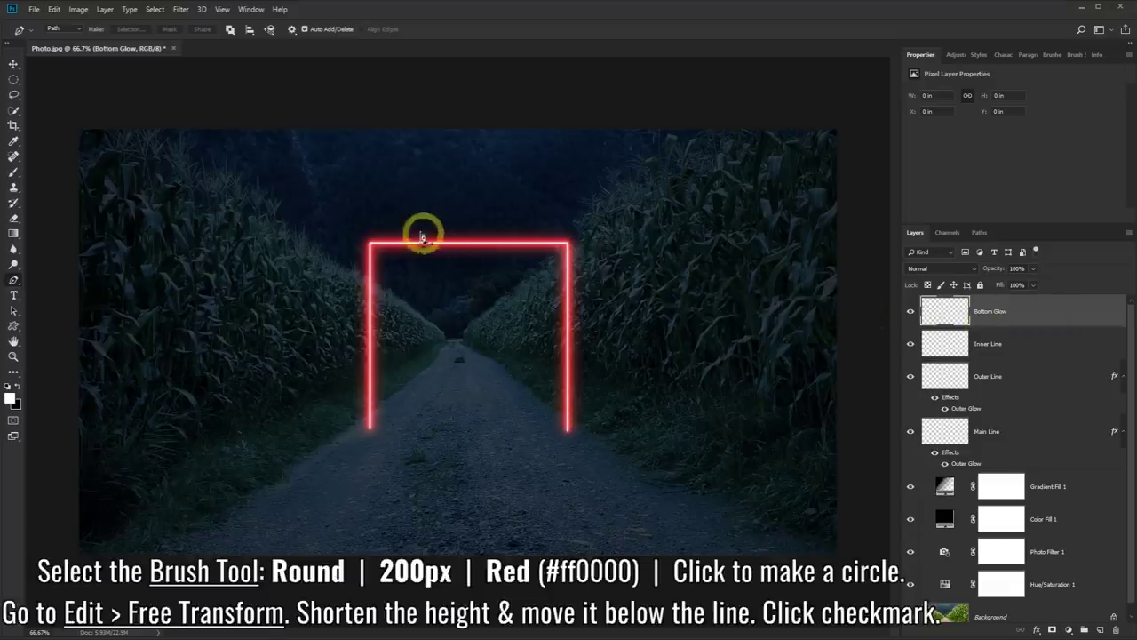
left_click(13, 175)
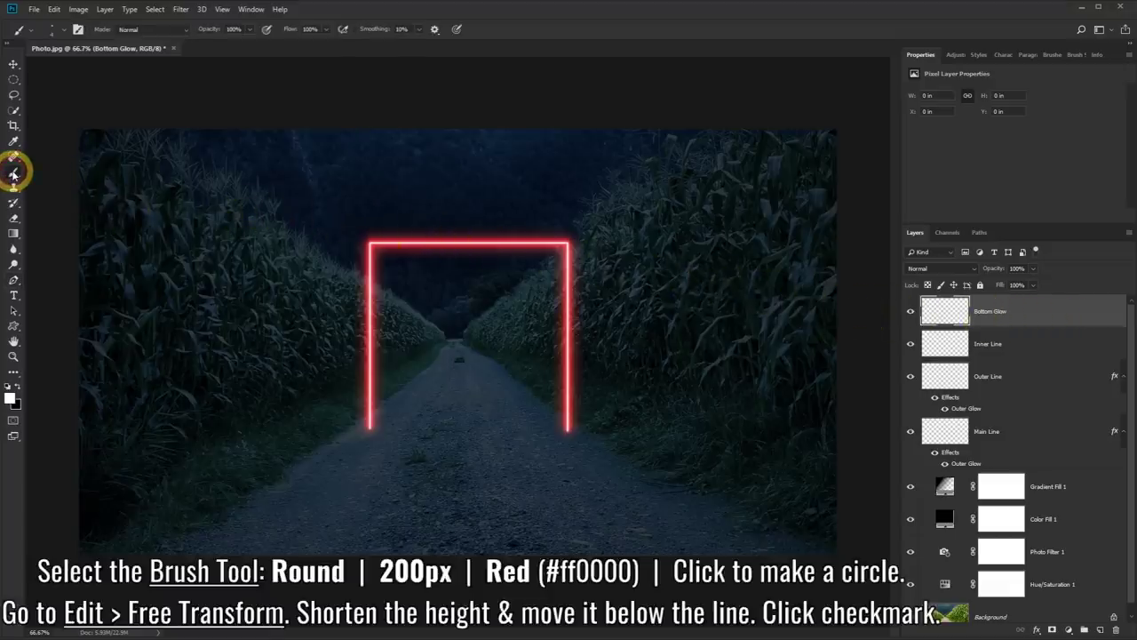
left_click(61, 32)
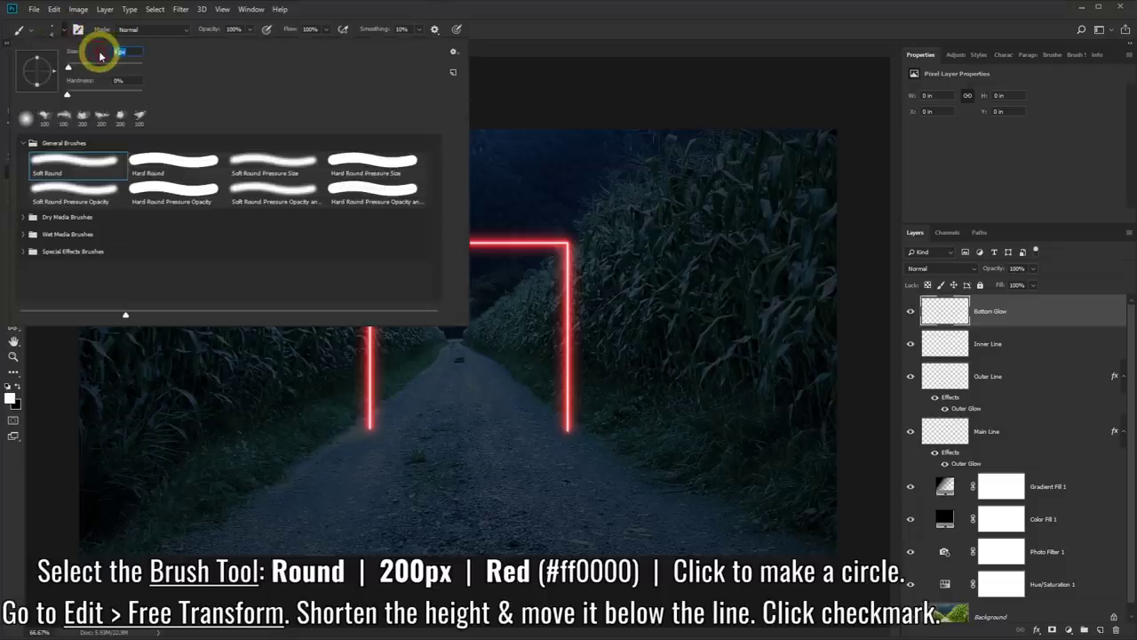
type("200")
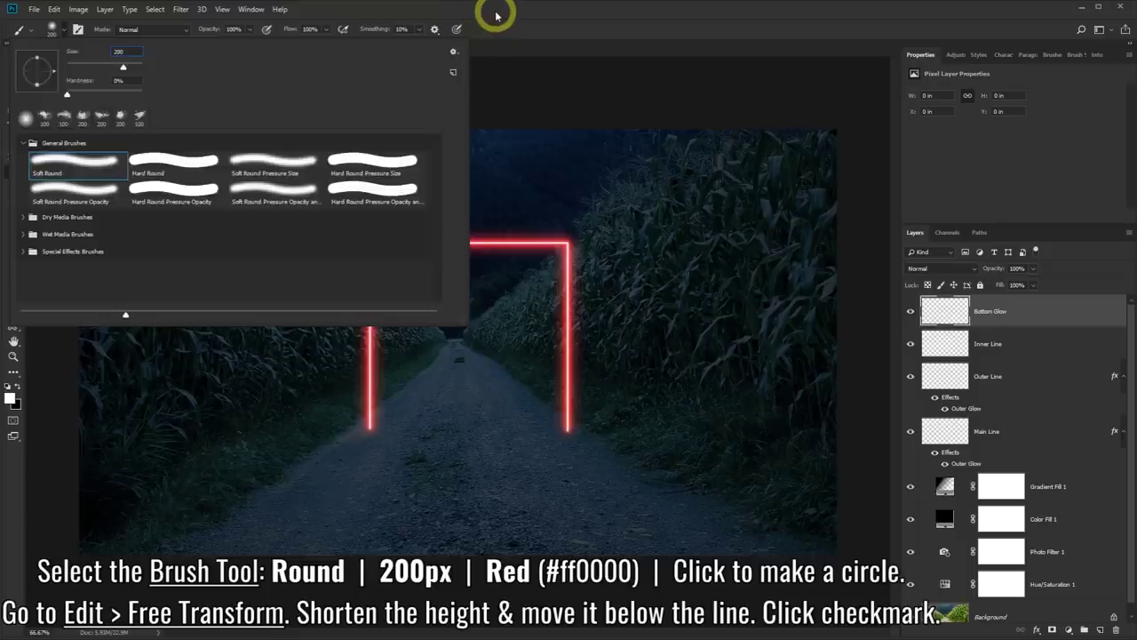
key("Return")
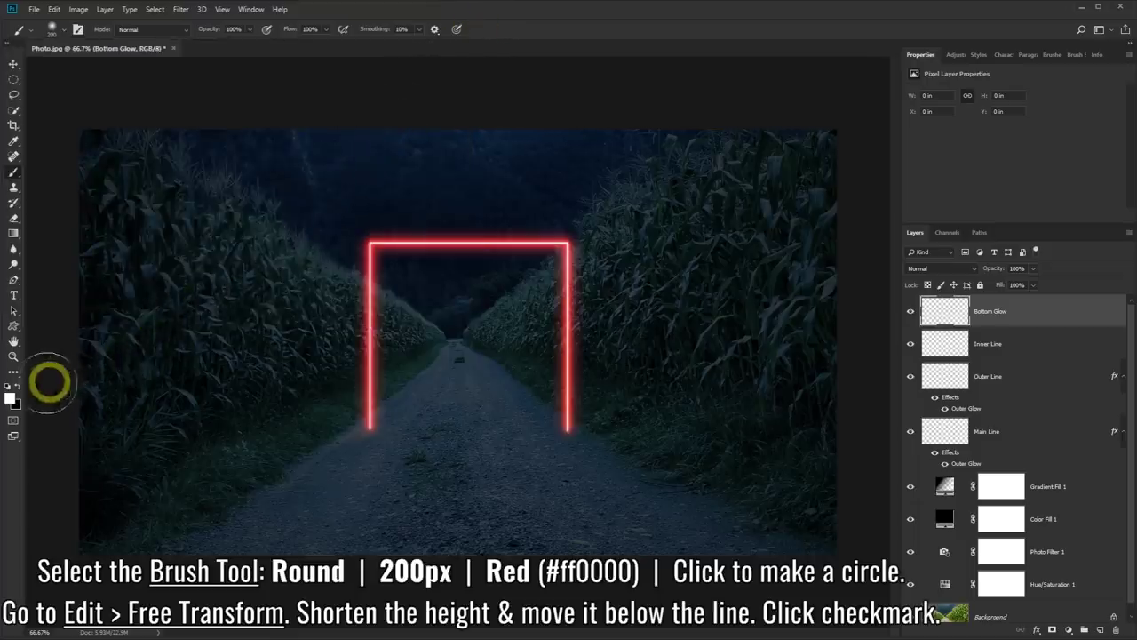
left_click(11, 397)
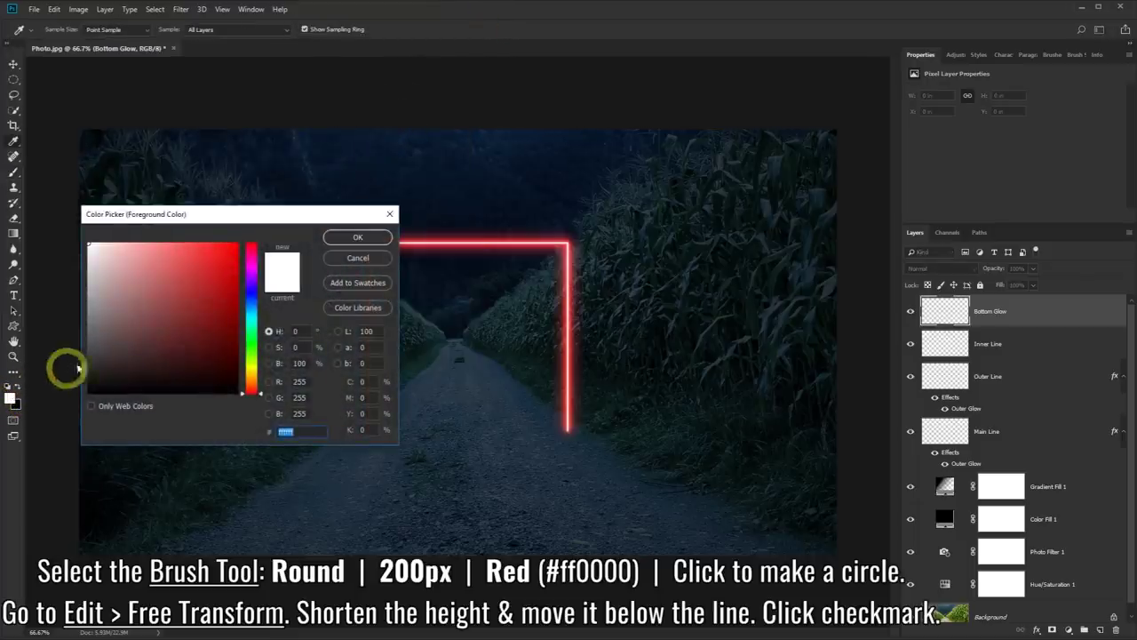
type("ff0000")
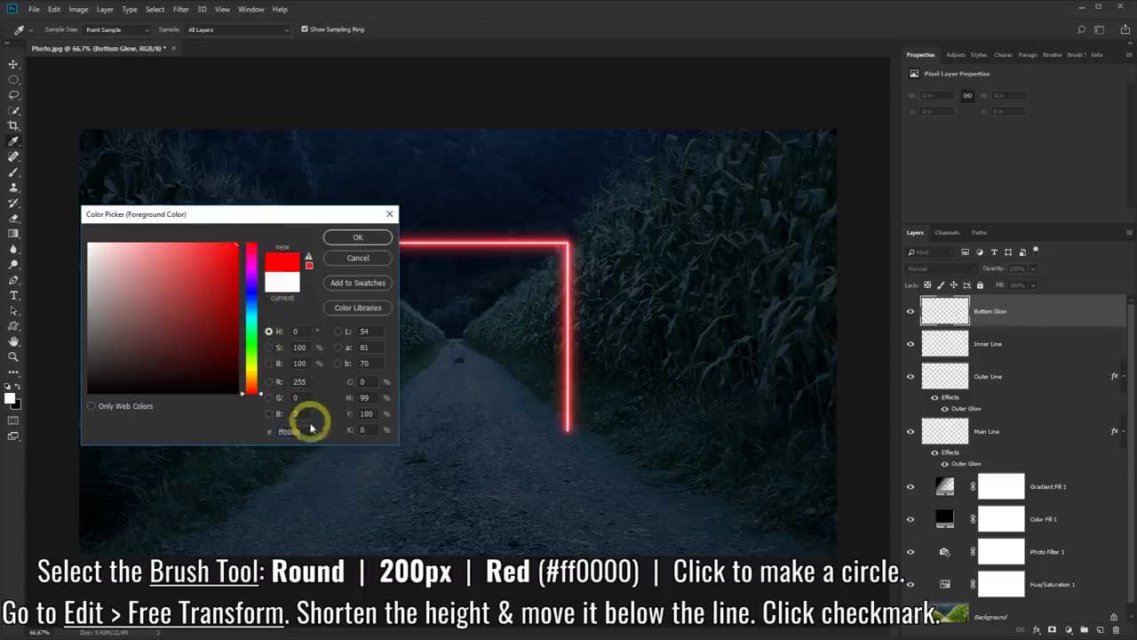
left_click(356, 238)
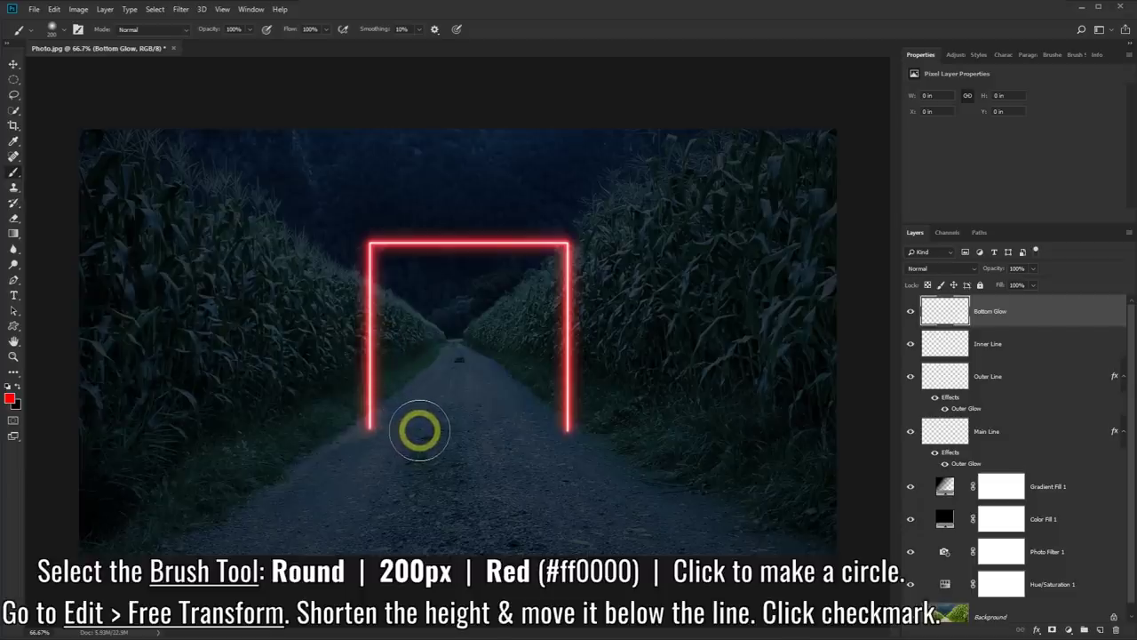
Step: Paint a red dot and Free Transform it into a flat strip at the left post's base
left_click(419, 431)
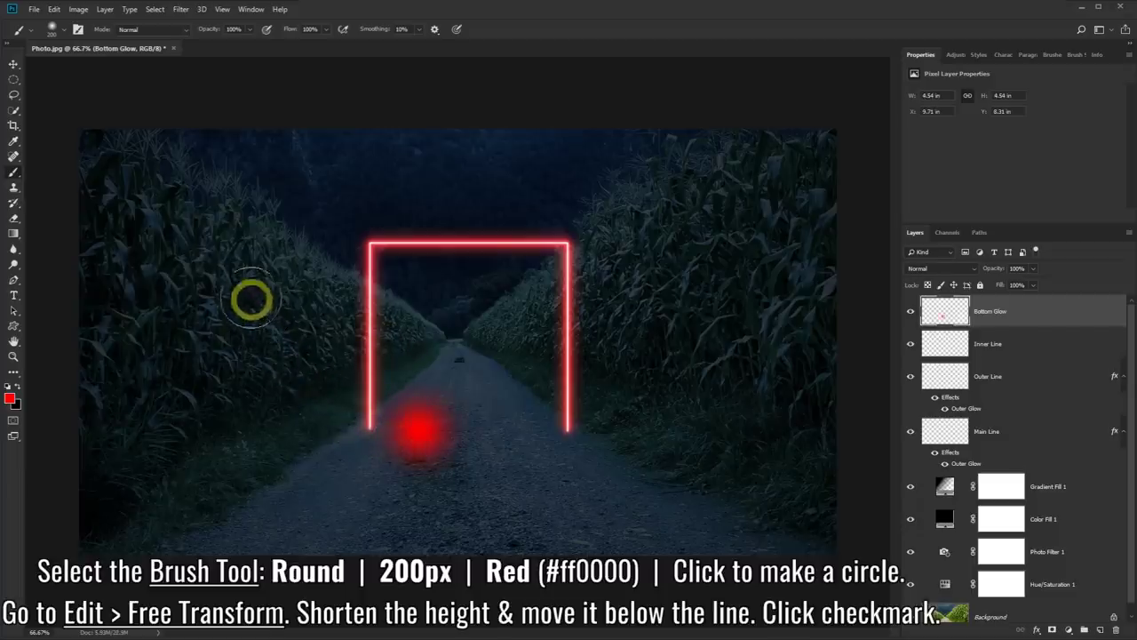
left_click(54, 9)
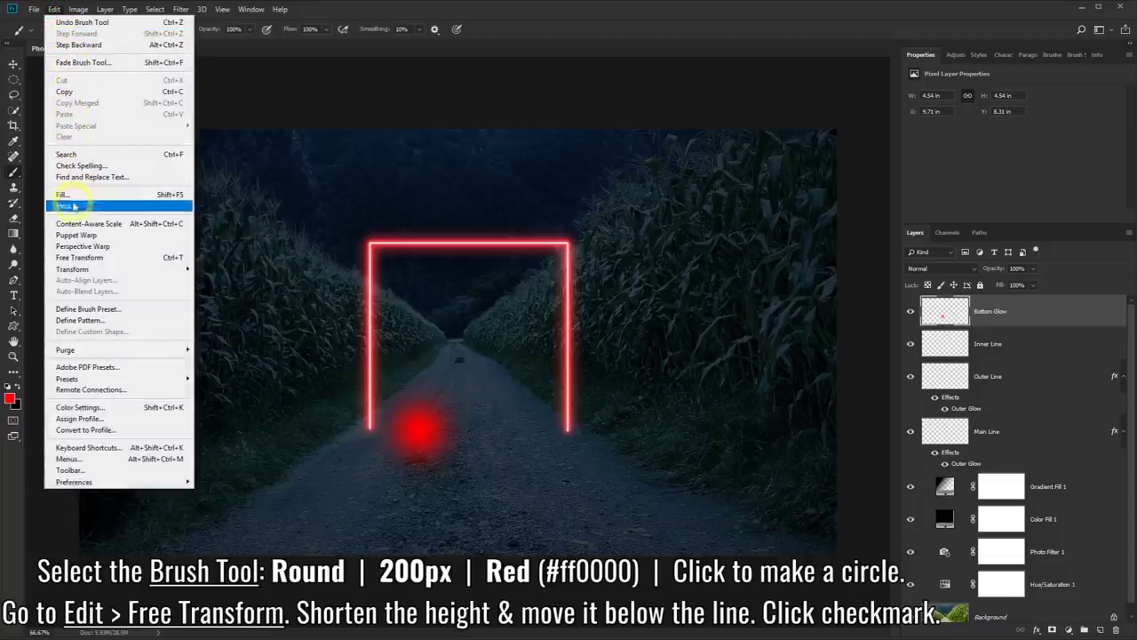
left_click(116, 263)
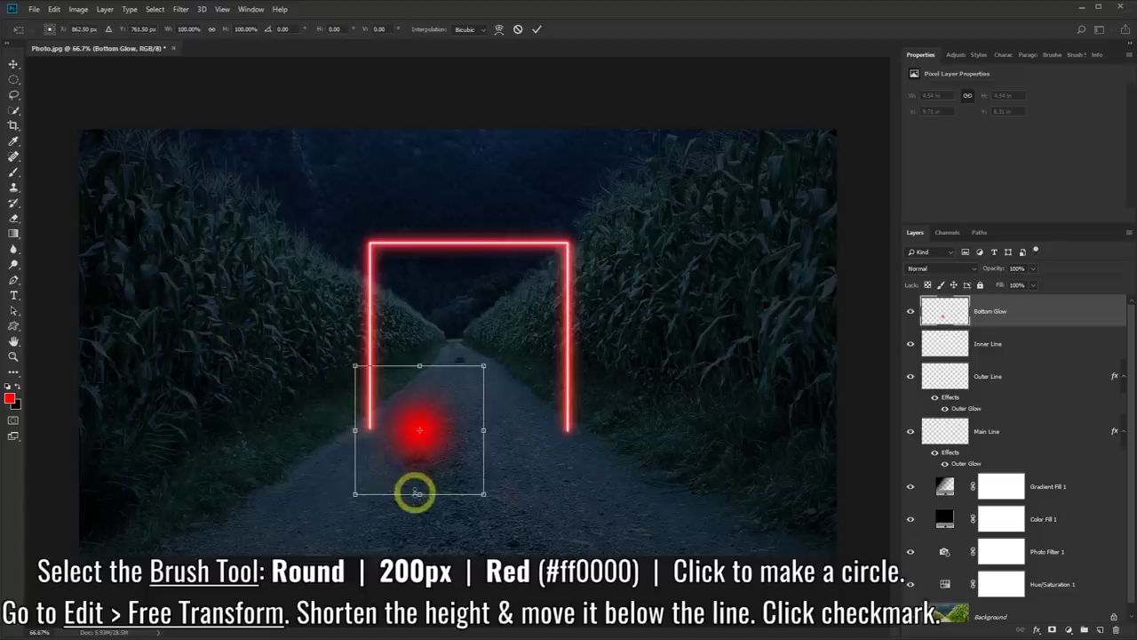
mouse_move(417, 494)
left_mouse_down()
mouse_move(422, 399)
mouse_move(407, 430)
left_mouse_up()
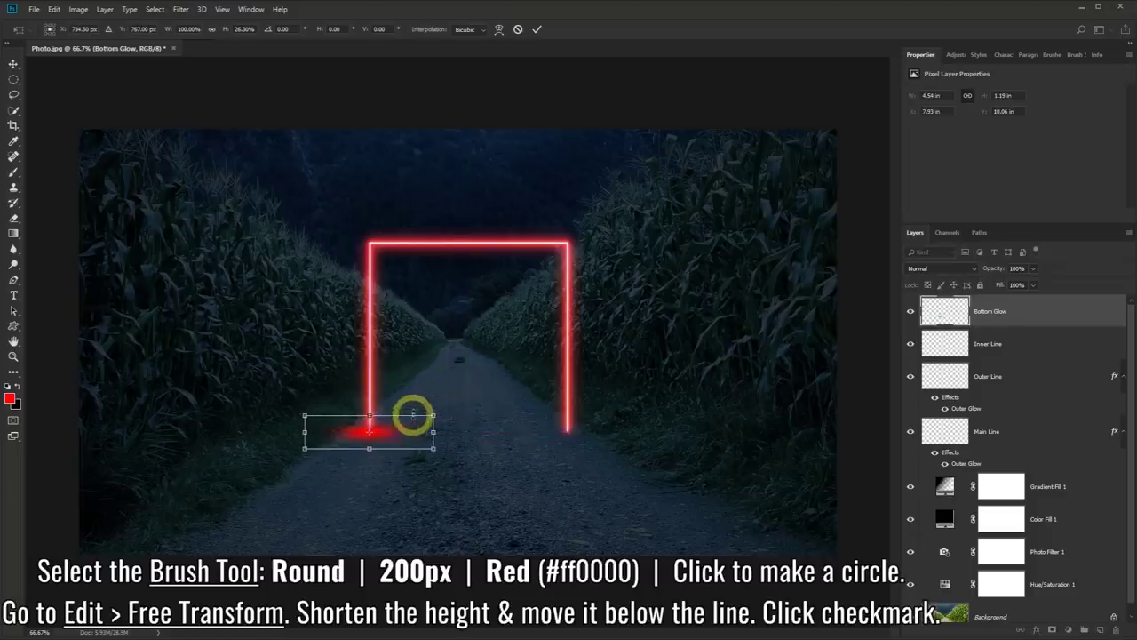
left_click(536, 32)
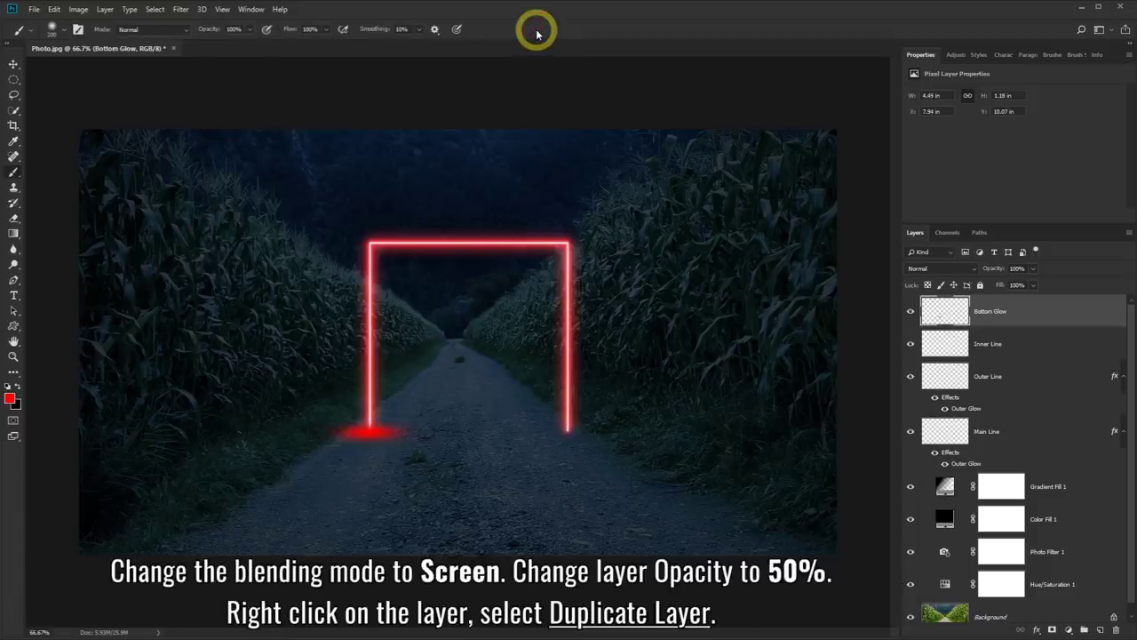
Step: Set the Bottom Glow layer to Screen blend mode at 50% opacity
left_click(977, 268)
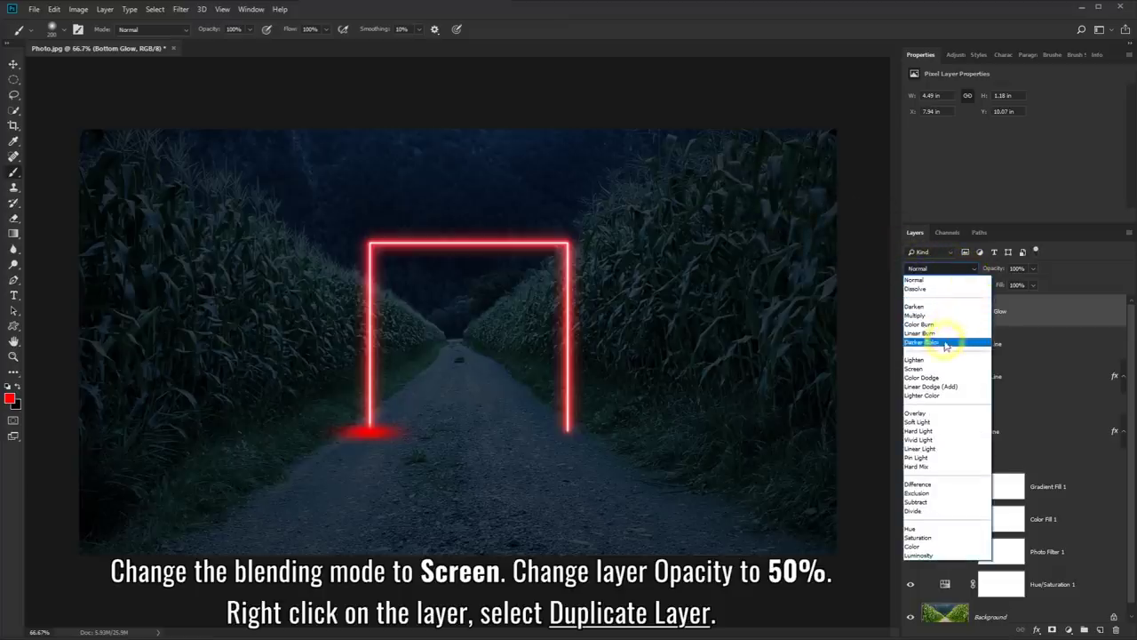
left_click(924, 368)
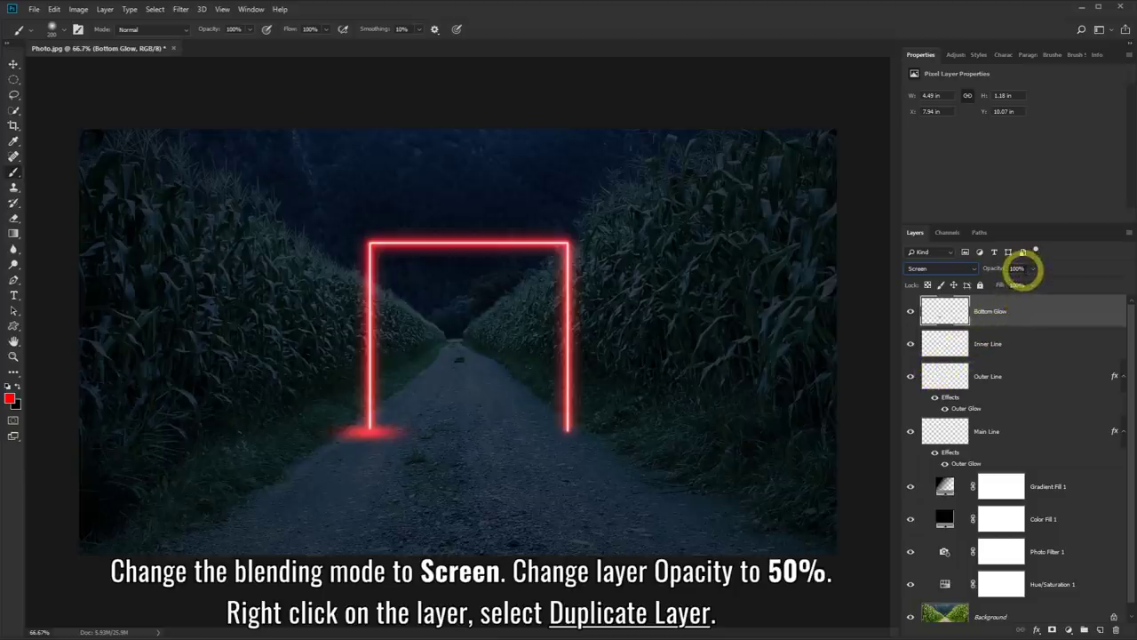
left_click(1018, 269)
type("50")
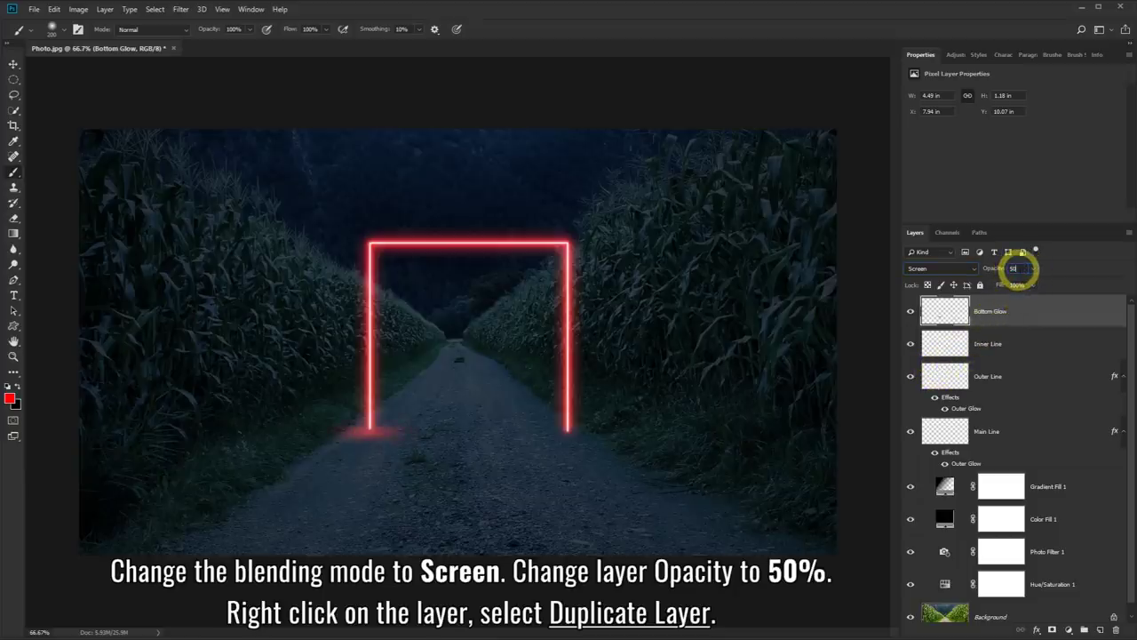
key("Return")
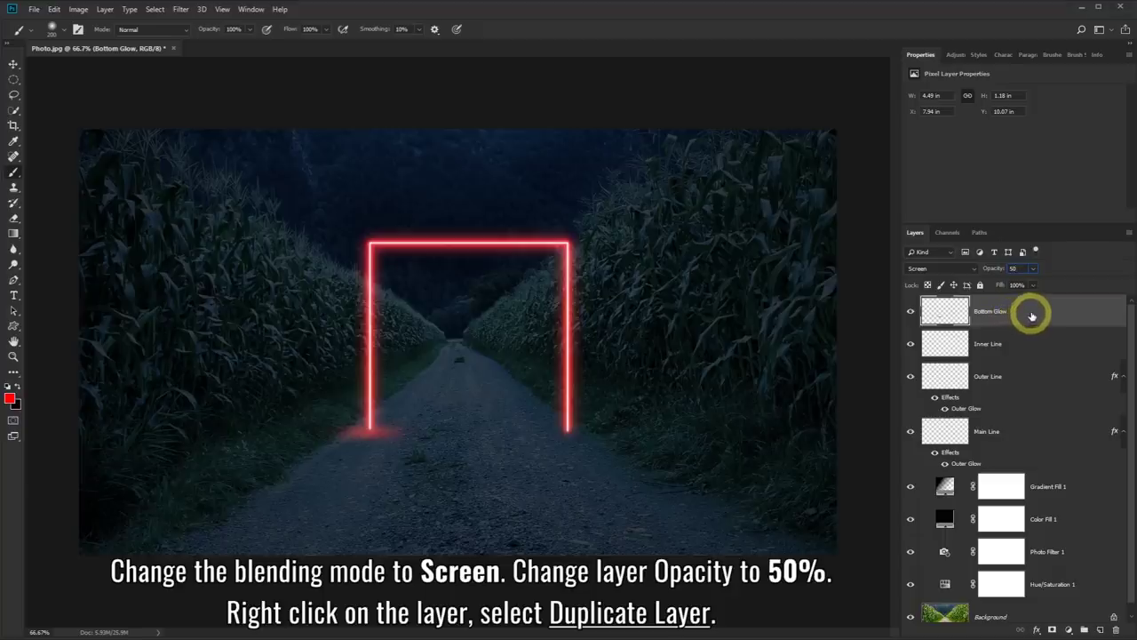
Step: Duplicate Bottom Glow and move the copy under the right gate post
right_click(1018, 315)
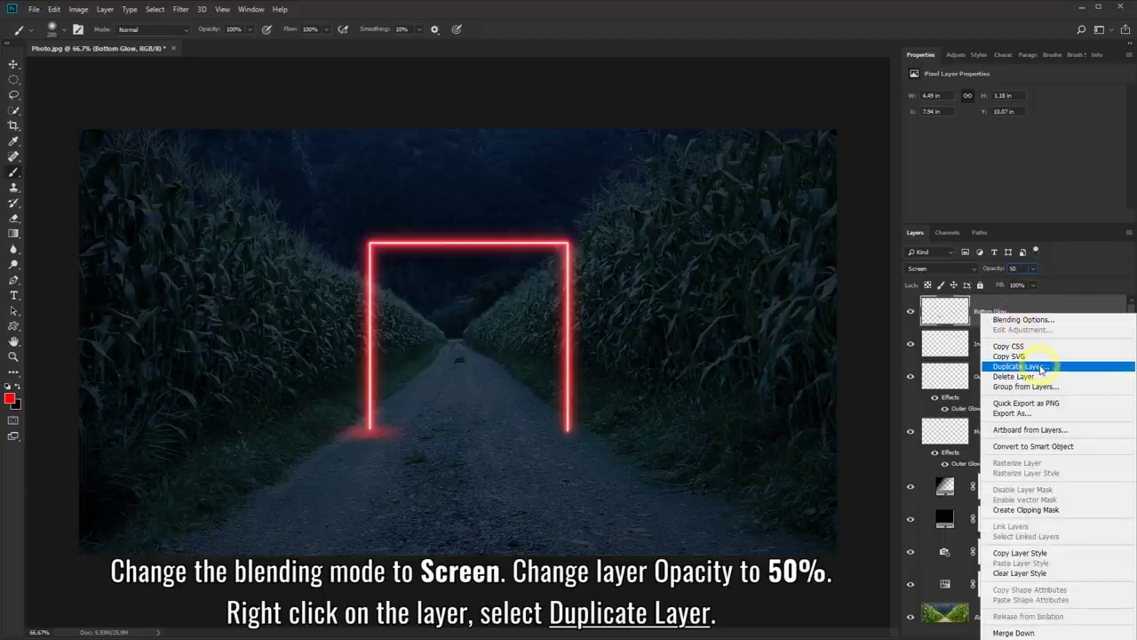
left_click(1032, 366)
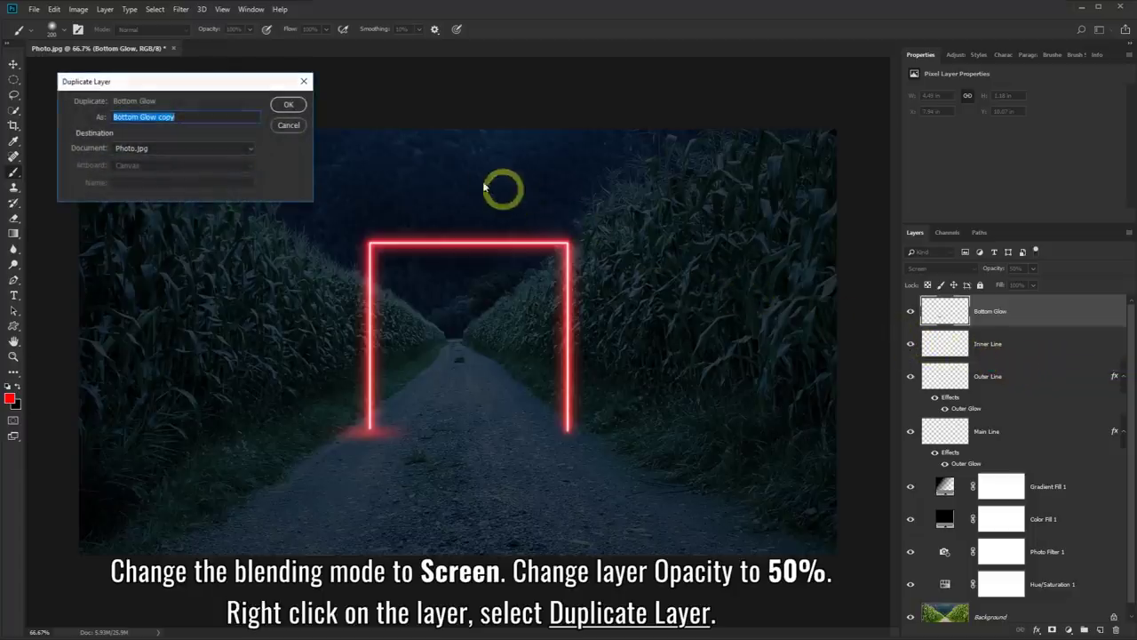
left_click(286, 107)
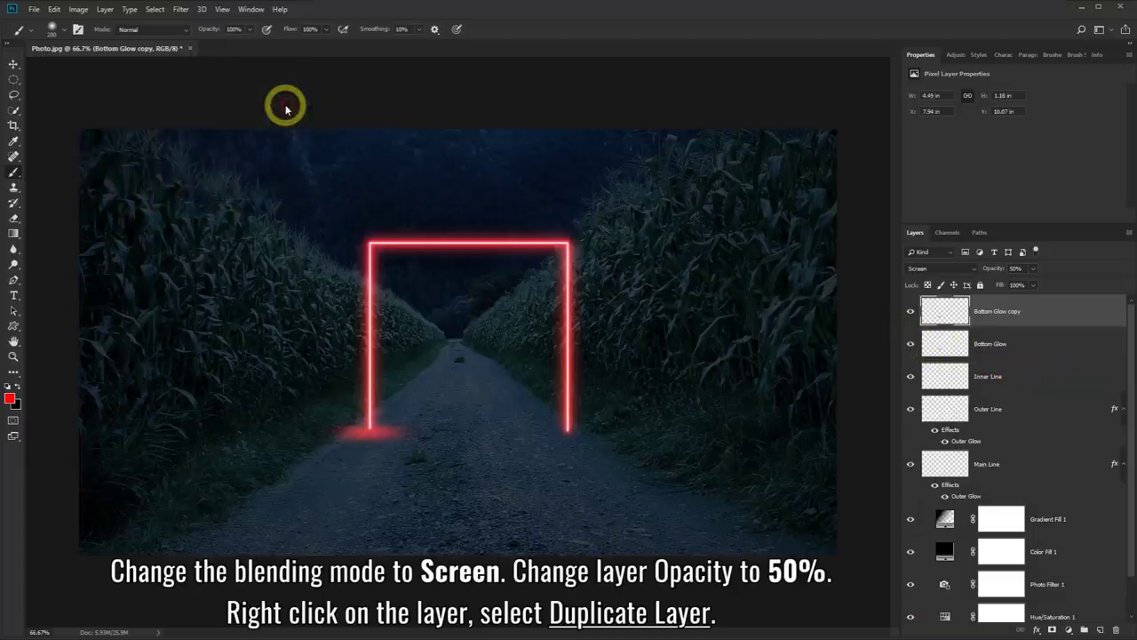
left_click(15, 65)
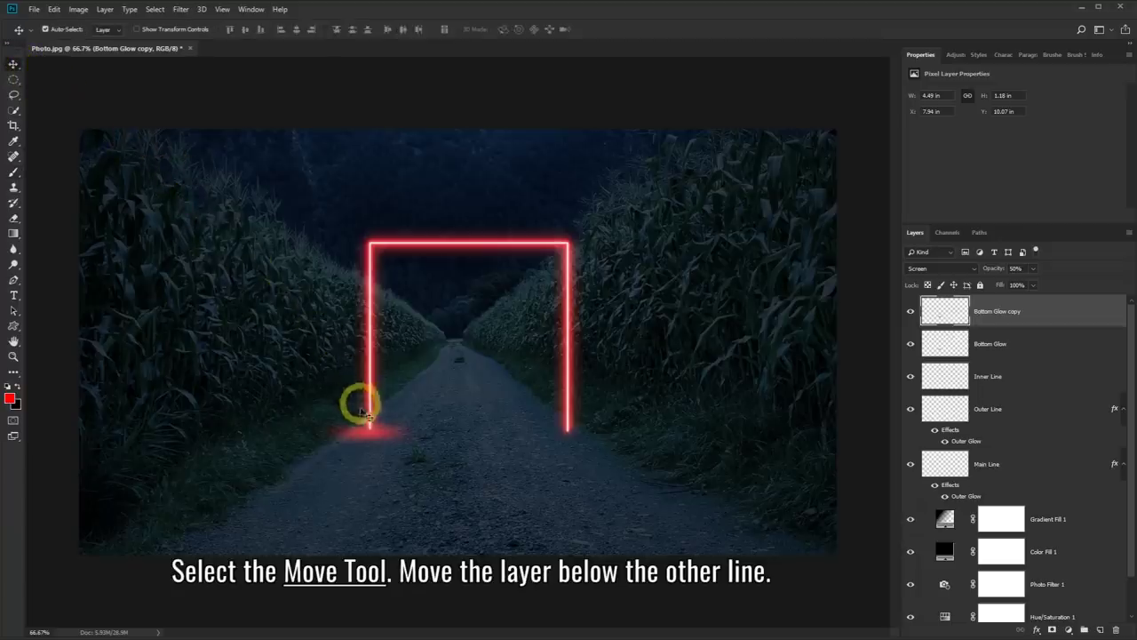
left_click_drag(377, 439, 596, 439)
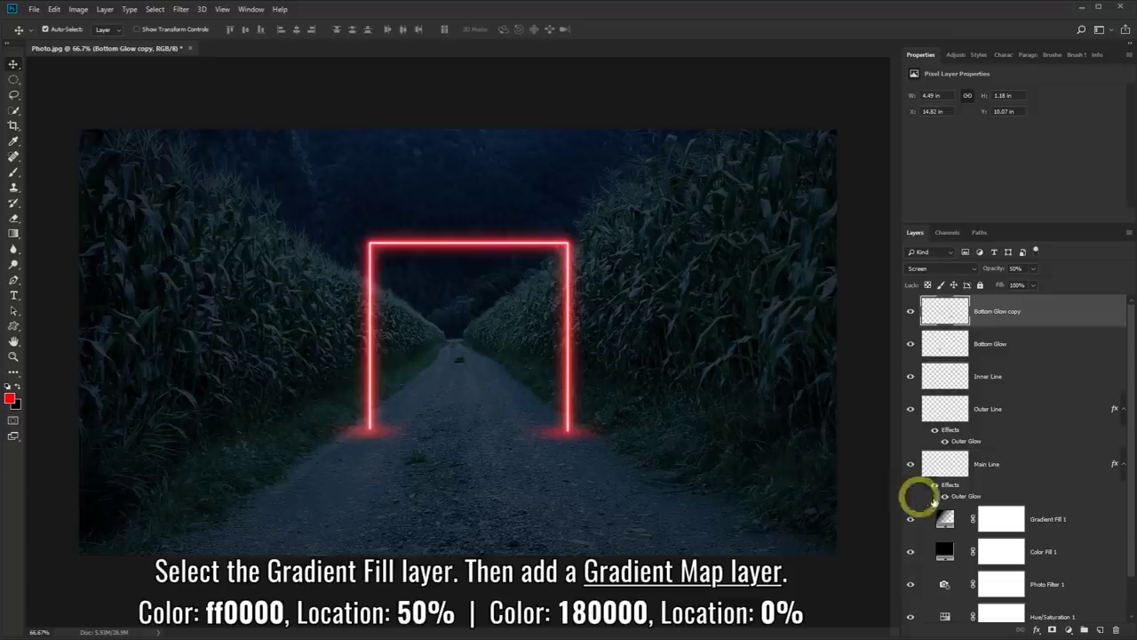
Step: Add a Gradient Map adjustment layer above Gradient Fill 1 and open its gradient editor
left_click(1076, 525)
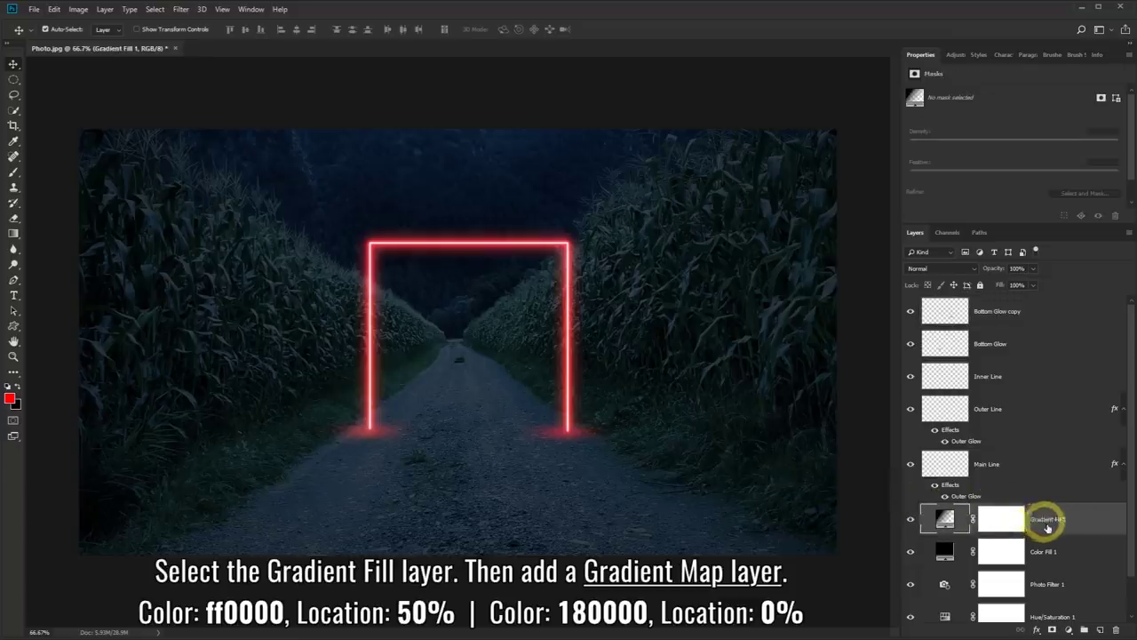
left_click(1070, 630)
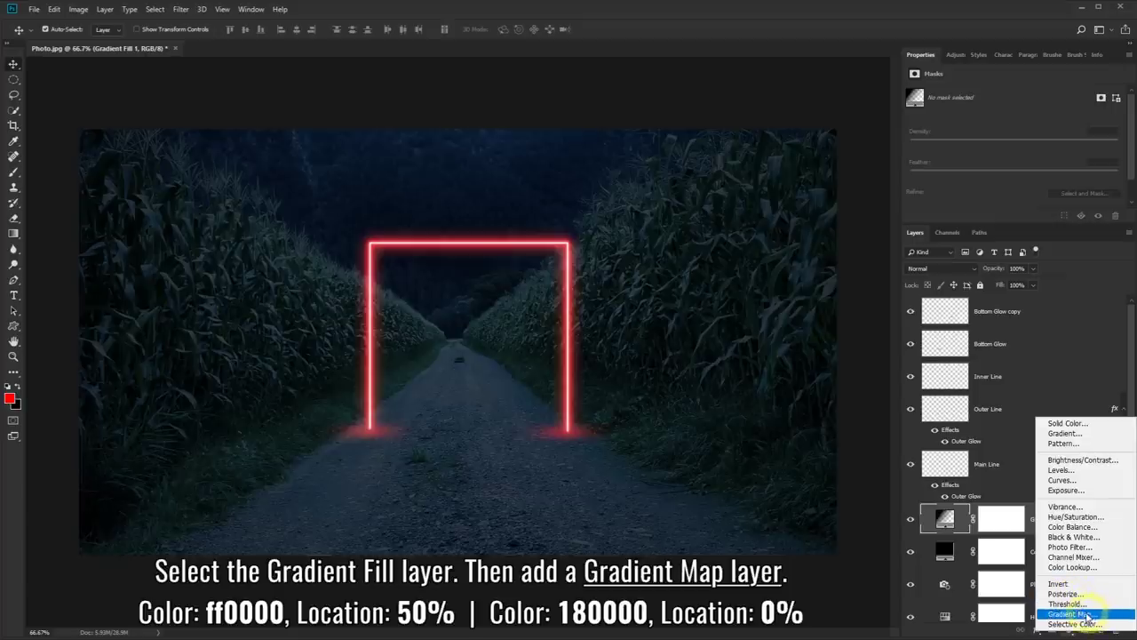
left_click(1072, 614)
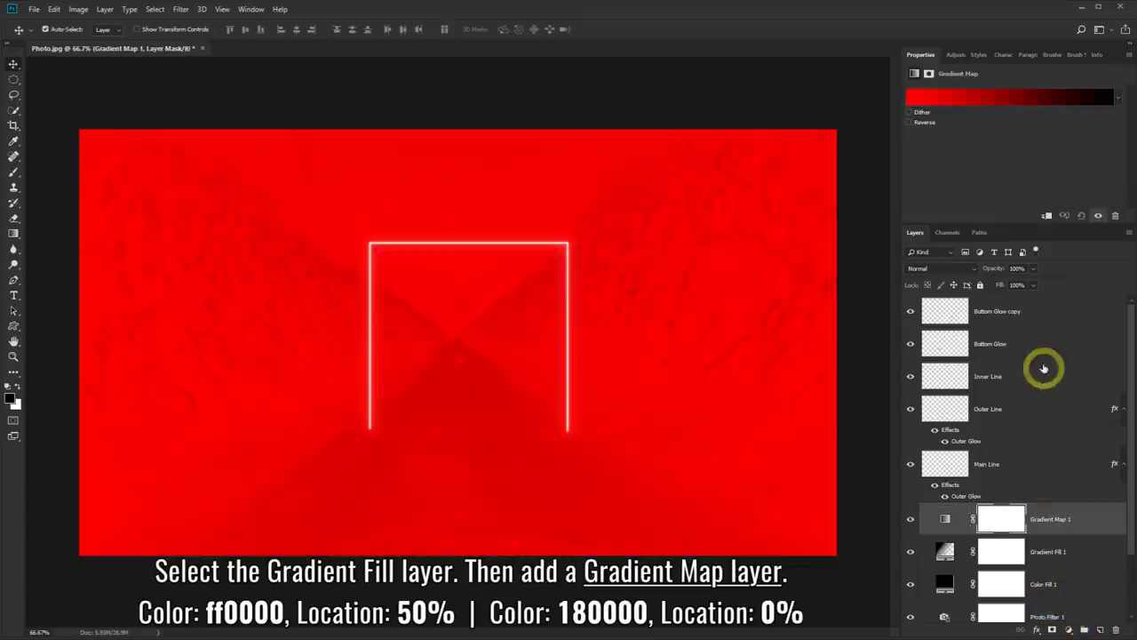
left_click(996, 103)
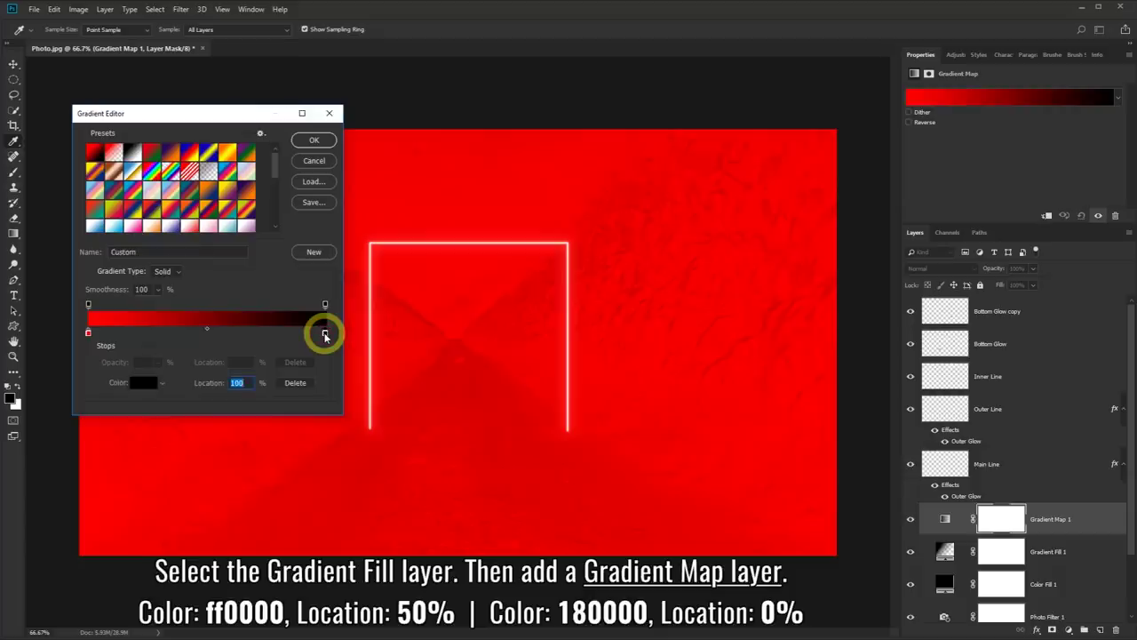
Step: Set the gradient stops to 180000 at 0% and ff0000 at 50%, then accept
left_click_drag(326, 336, 207, 335)
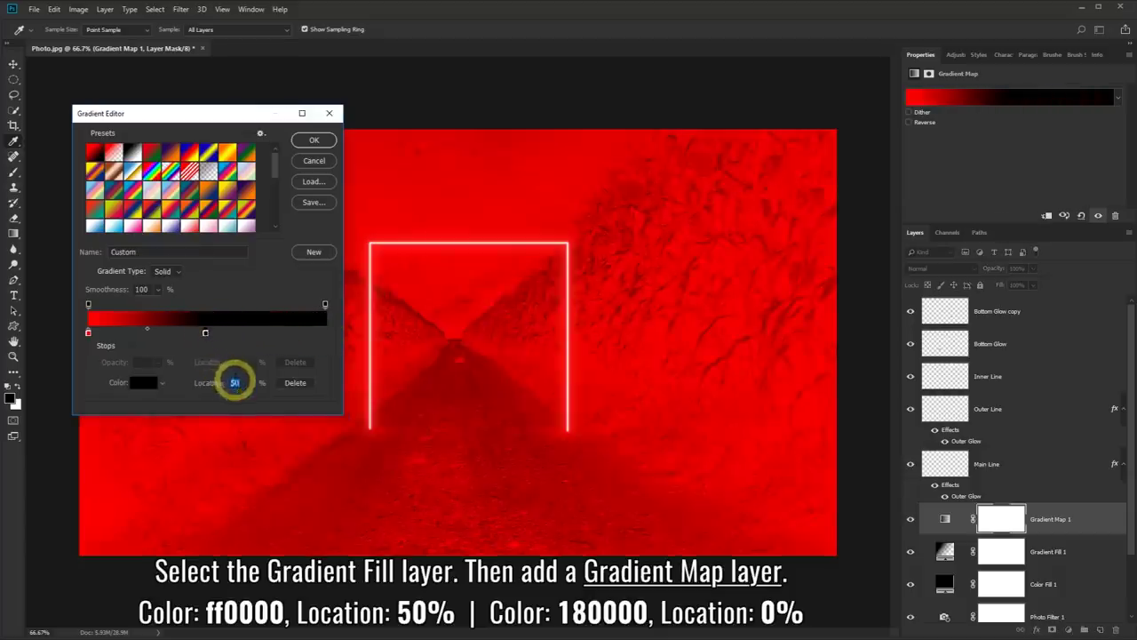
double_click(234, 383)
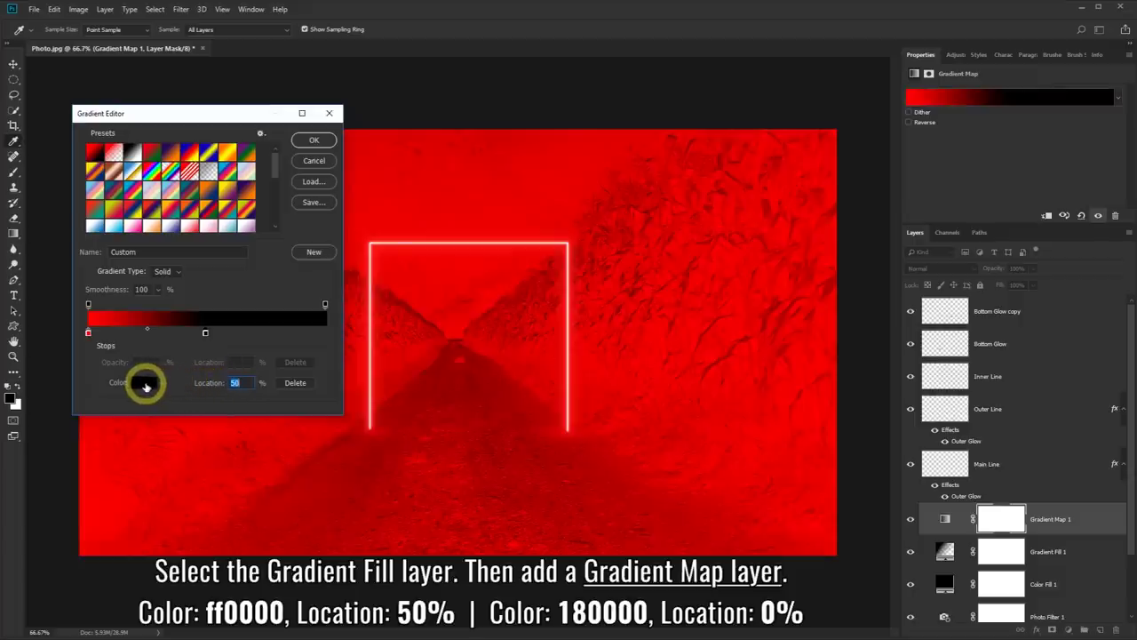
left_click(146, 384)
left_click_drag(172, 326, 240, 235)
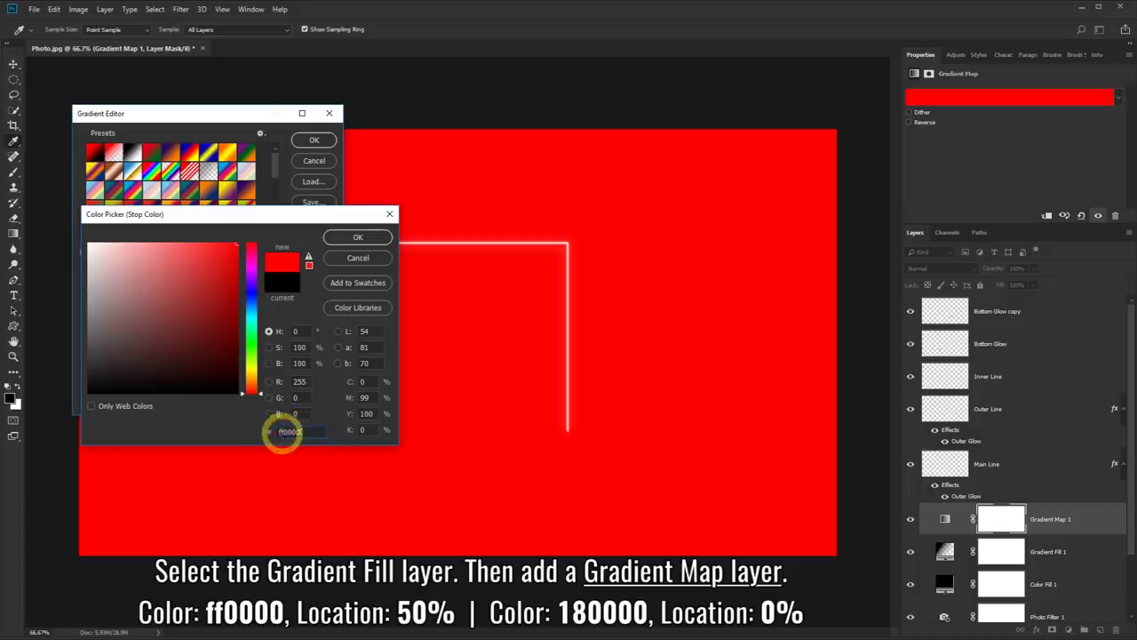
left_click(337, 242)
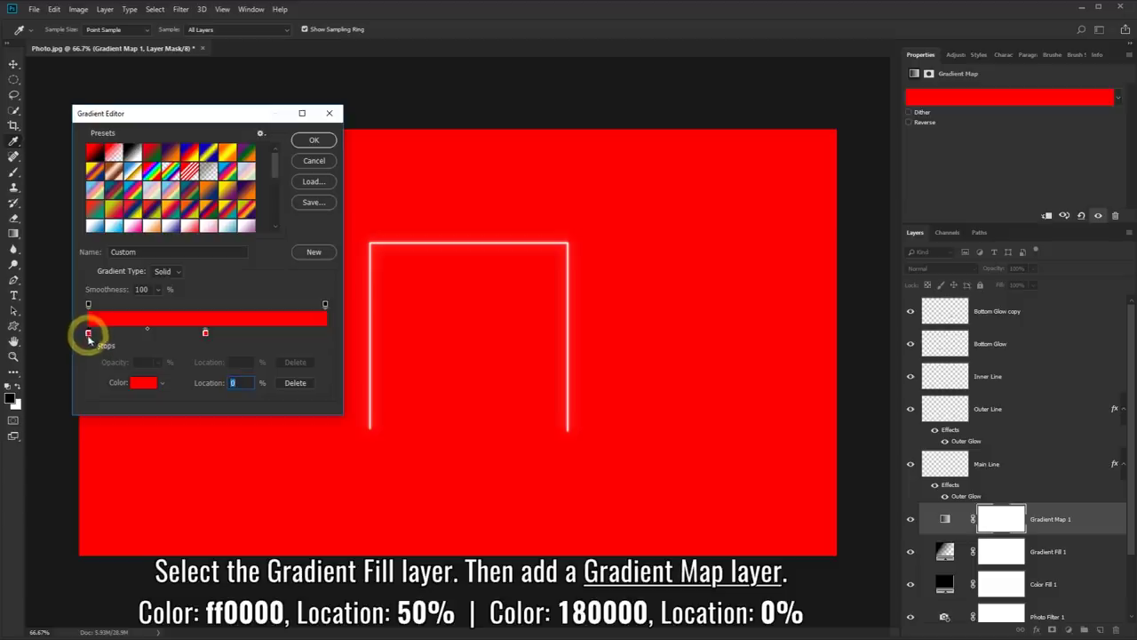
left_click(138, 384)
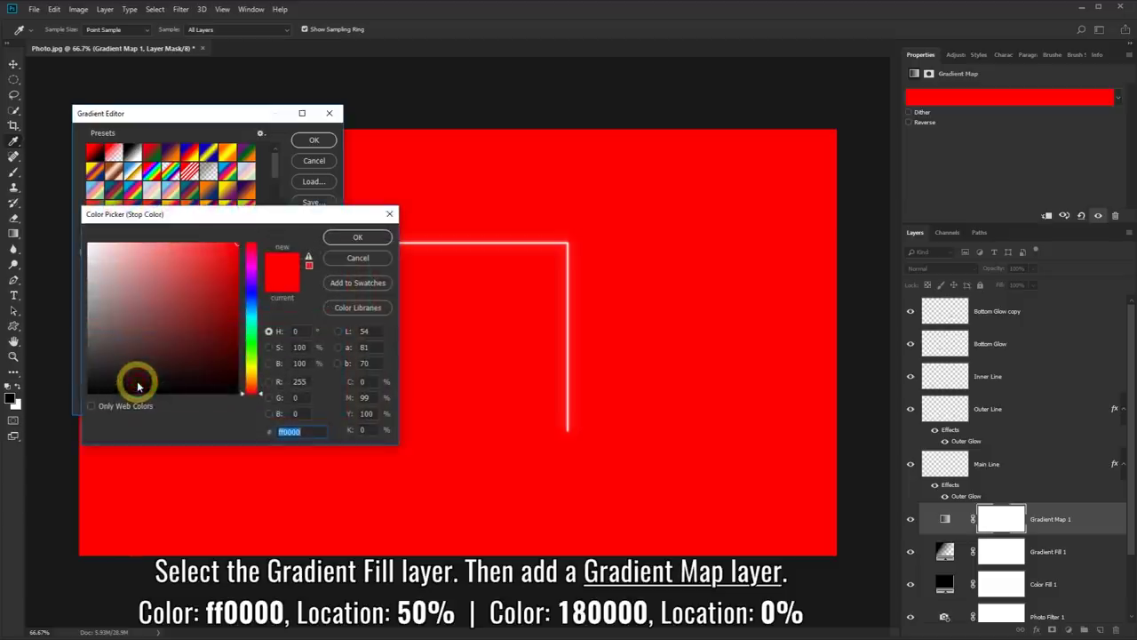
type("1")
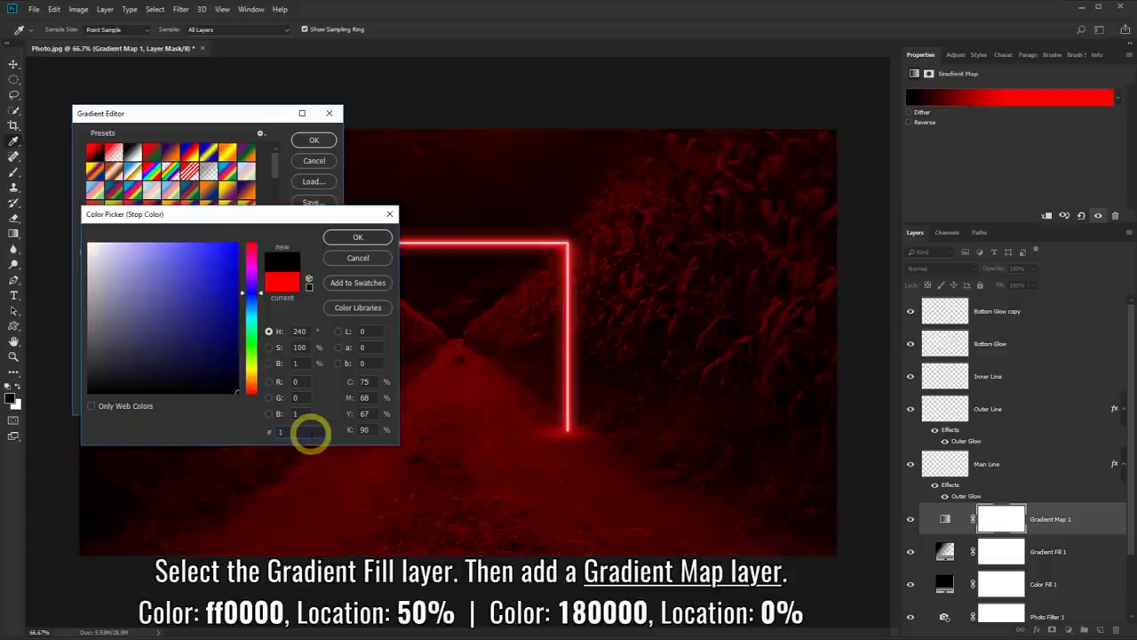
type("800")
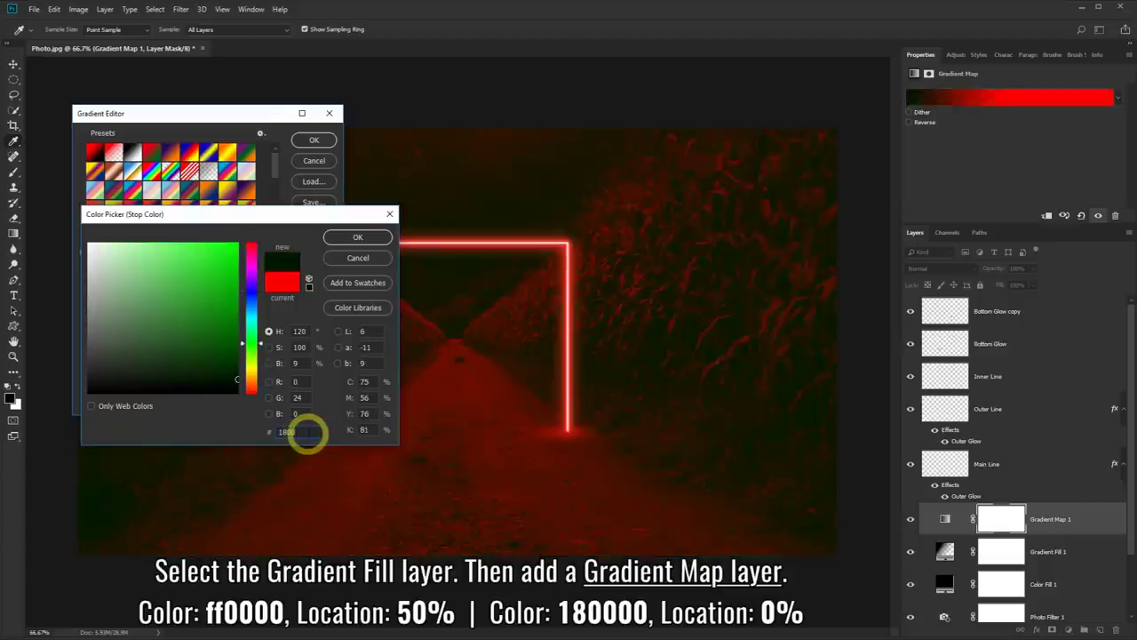
type("00")
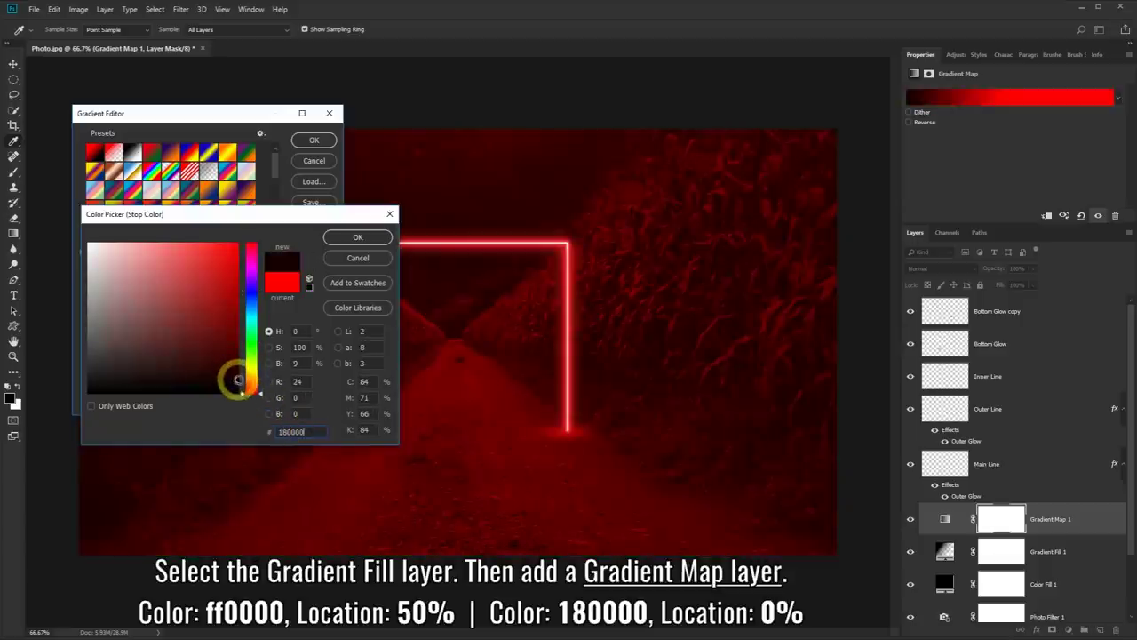
left_click(343, 238)
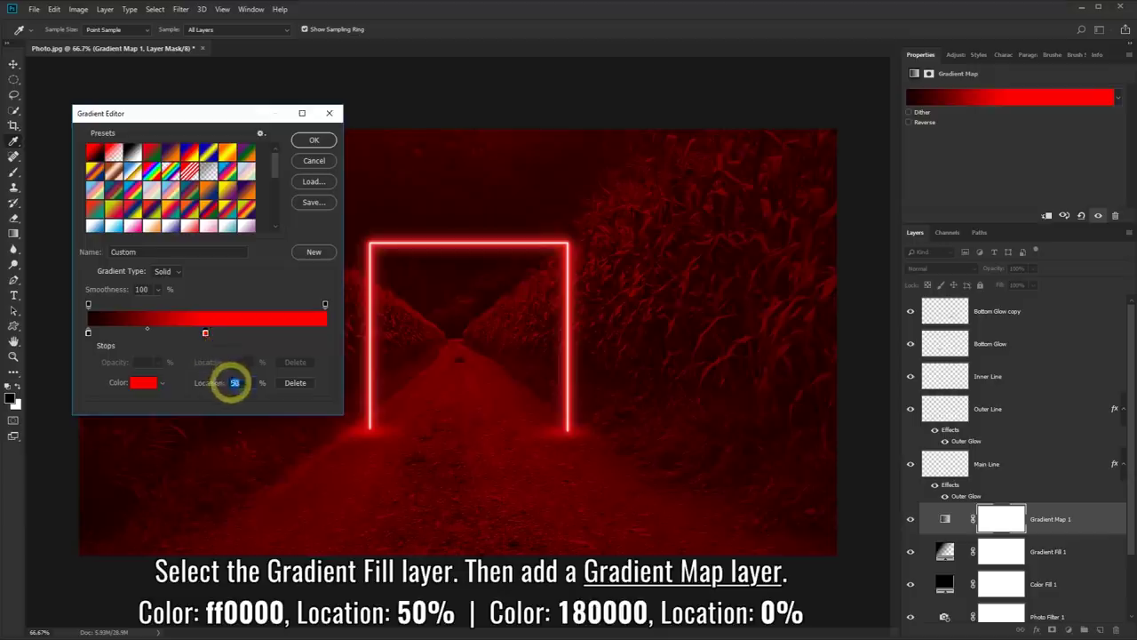
left_click(315, 140)
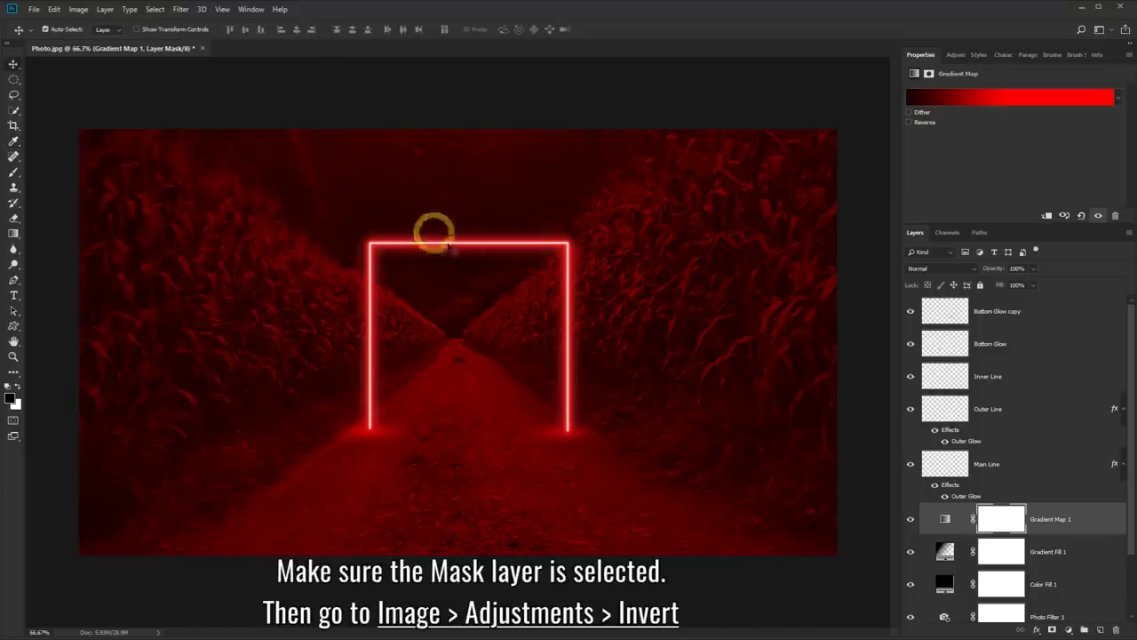
Step: Invert the Gradient Map 1 layer mask to hide the red tint
left_click(1004, 523)
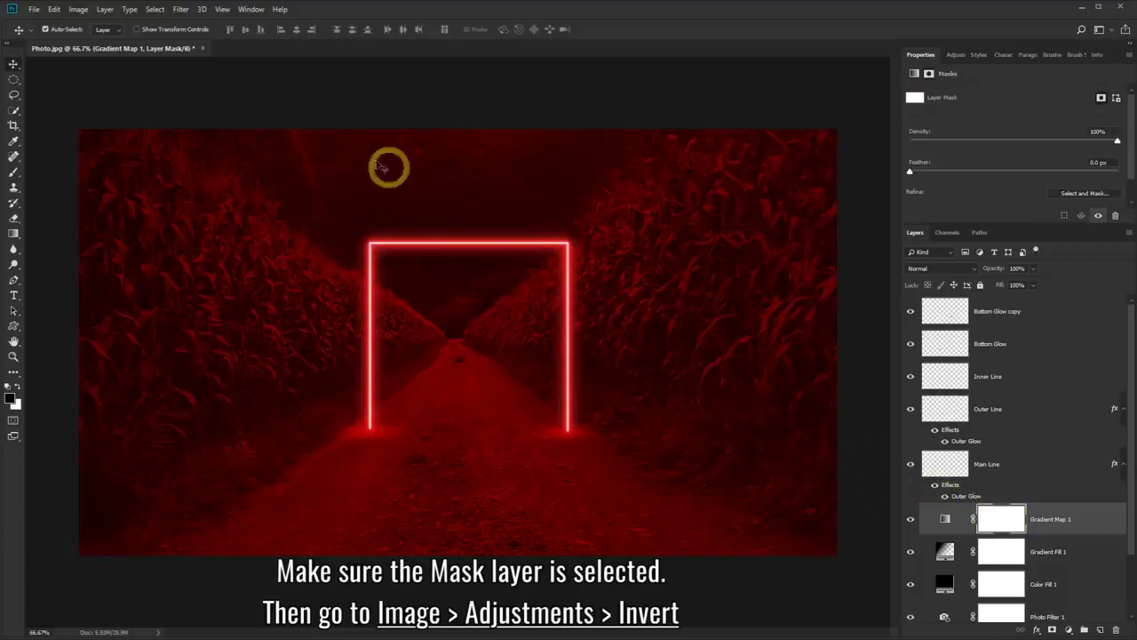
left_click(81, 9)
mouse_move(96, 40)
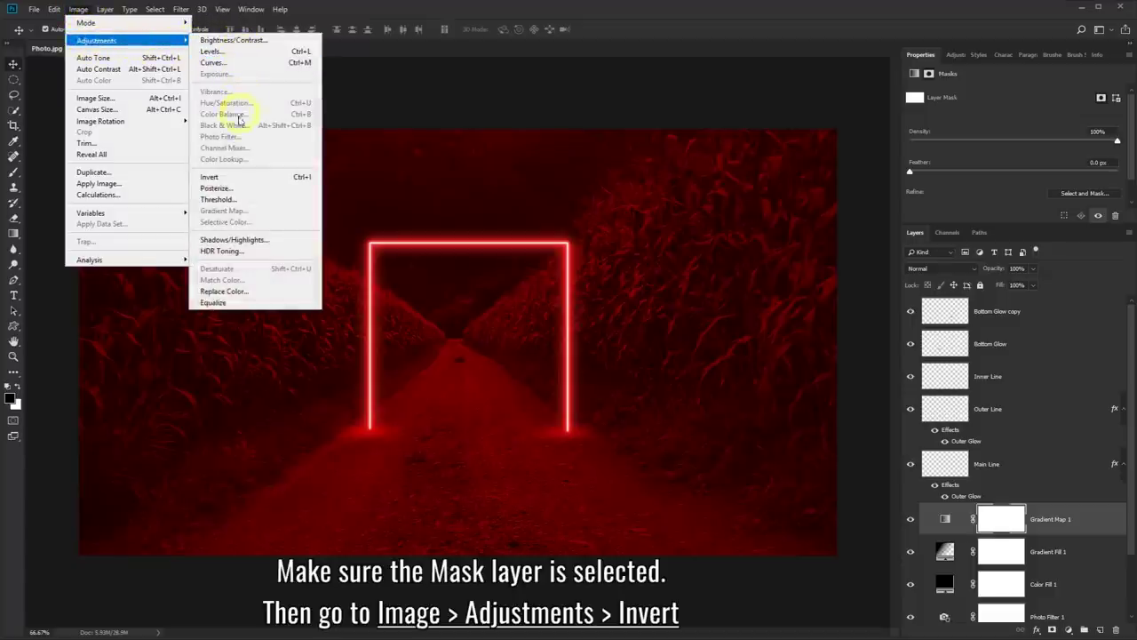
left_click(210, 176)
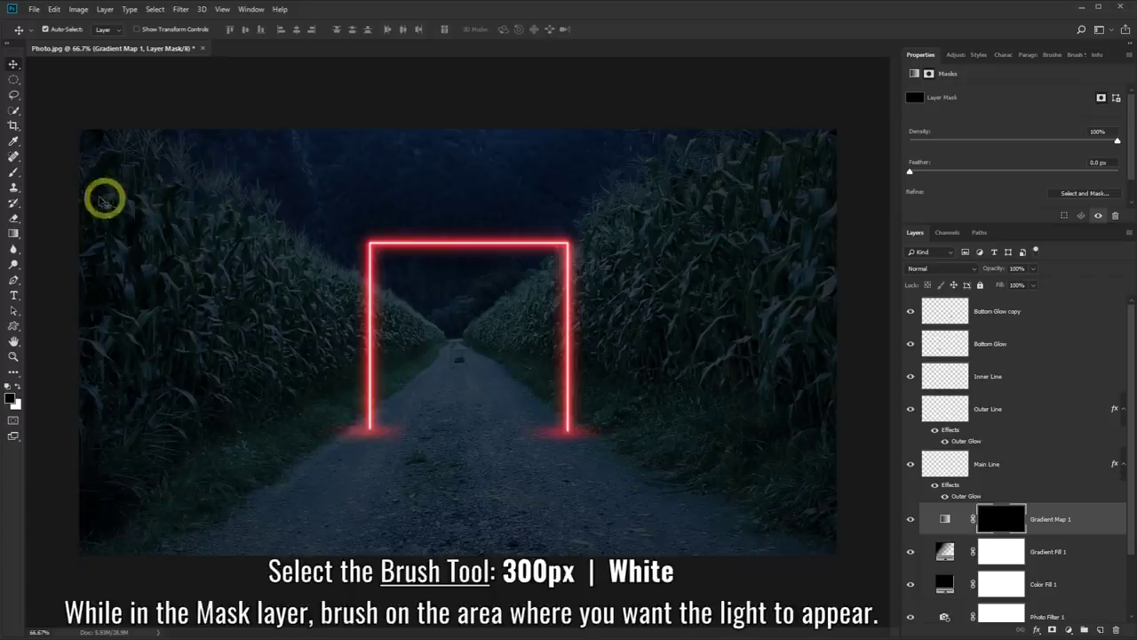
Step: With a 300 px white brush, paint the red tint back onto the corn and road
left_click(14, 176)
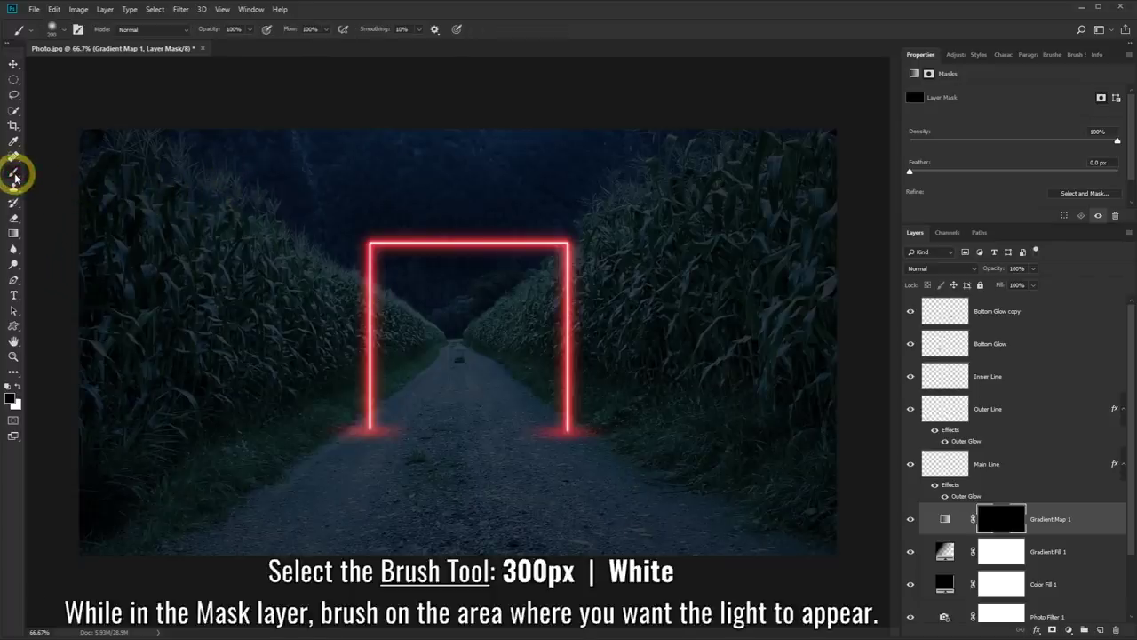
left_click(64, 32)
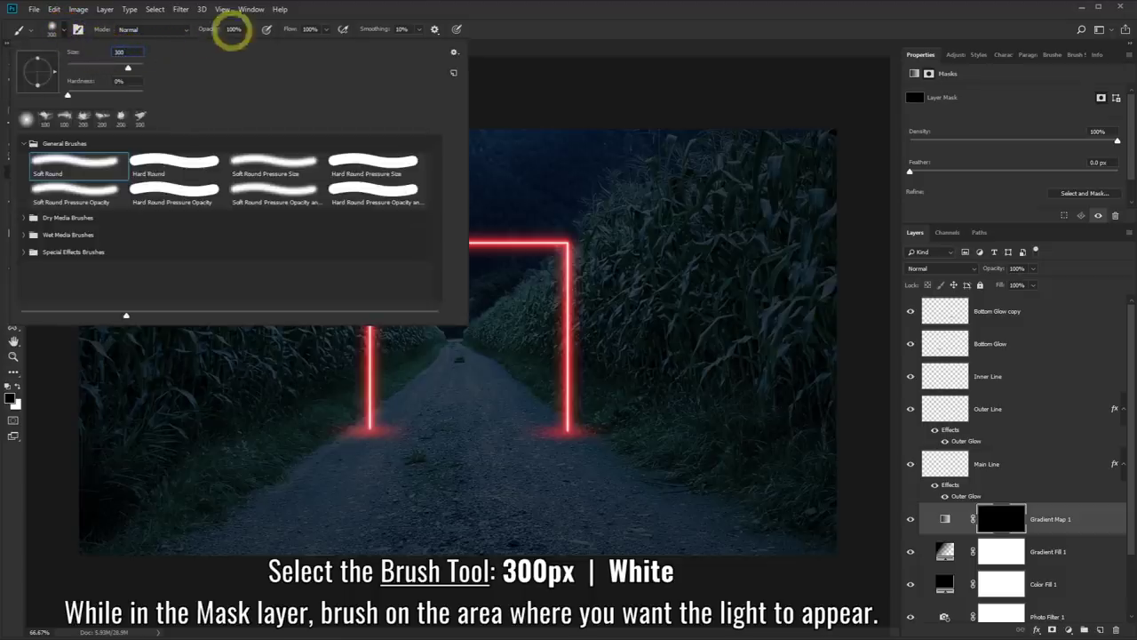
key("Return")
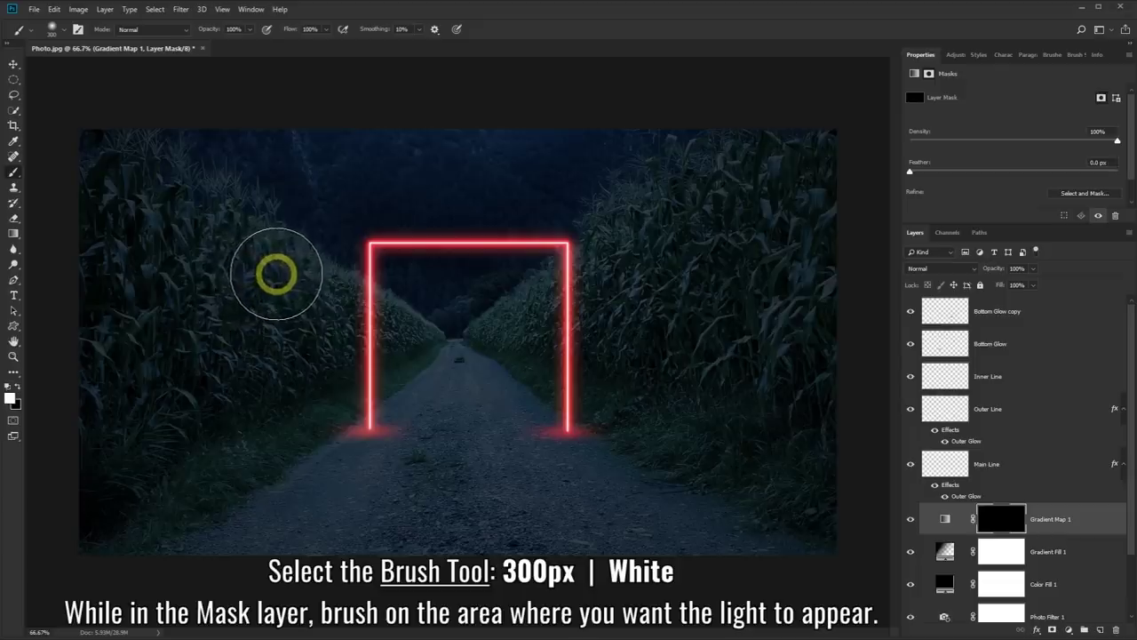
mouse_move(272, 274)
left_mouse_down()
mouse_move(273, 374)
mouse_move(332, 431)
mouse_move(589, 439)
mouse_move(620, 431)
mouse_move(627, 391)
mouse_move(625, 213)
mouse_move(628, 234)
left_mouse_up()
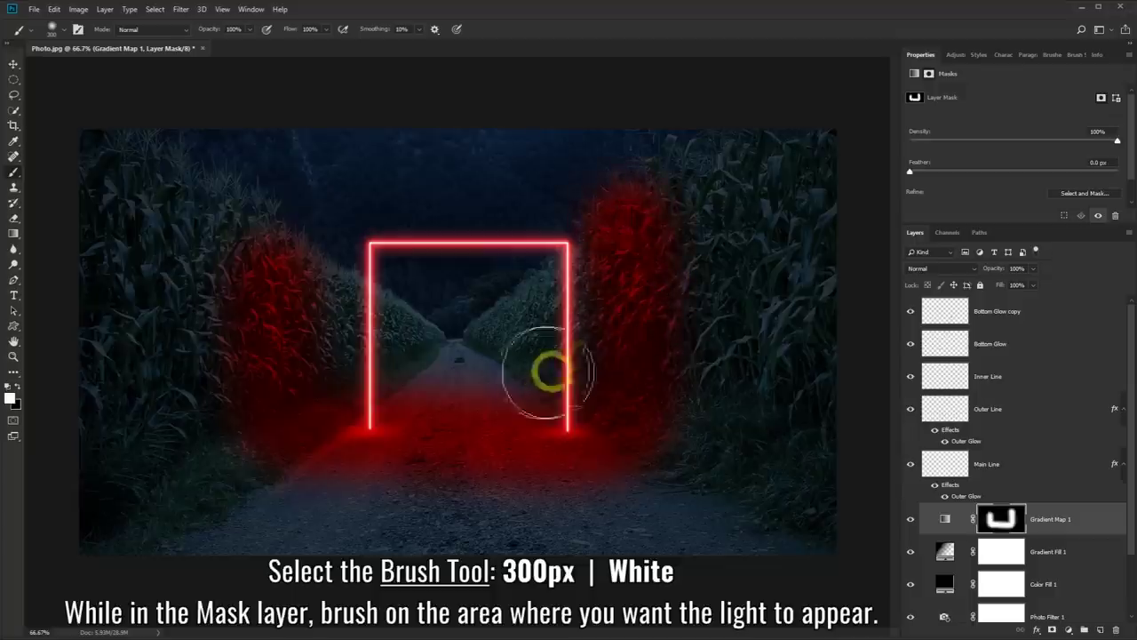
mouse_move(268, 279)
left_mouse_down()
mouse_move(257, 254)
mouse_move(265, 215)
left_mouse_up()
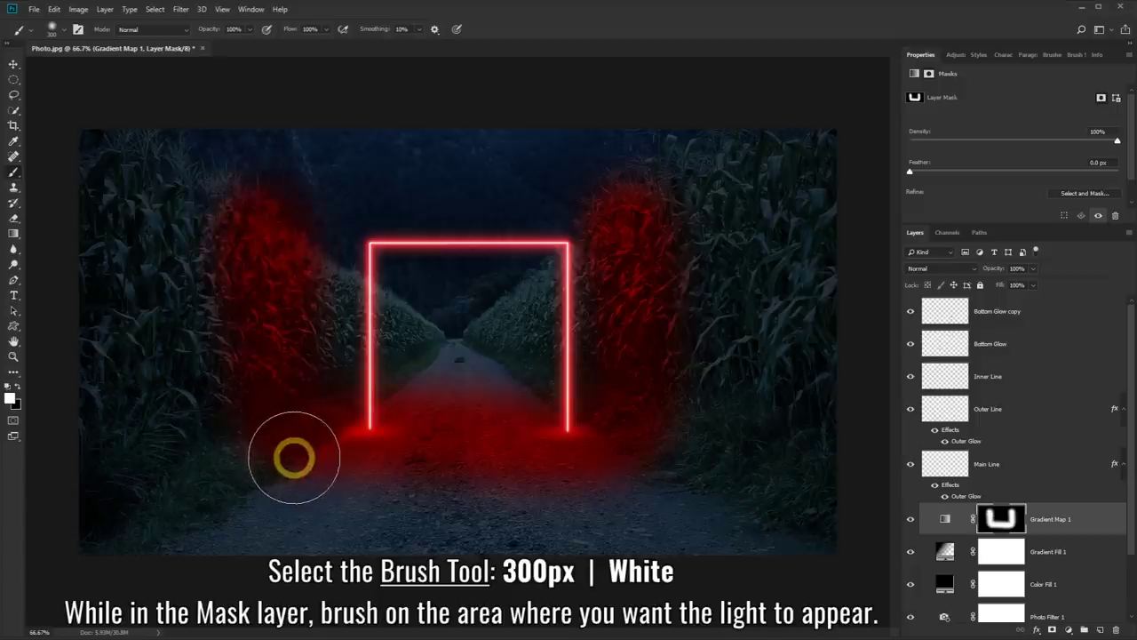
mouse_move(286, 382)
left_mouse_down()
mouse_move(300, 427)
mouse_move(362, 450)
mouse_move(454, 457)
mouse_move(572, 439)
mouse_move(606, 393)
left_mouse_up()
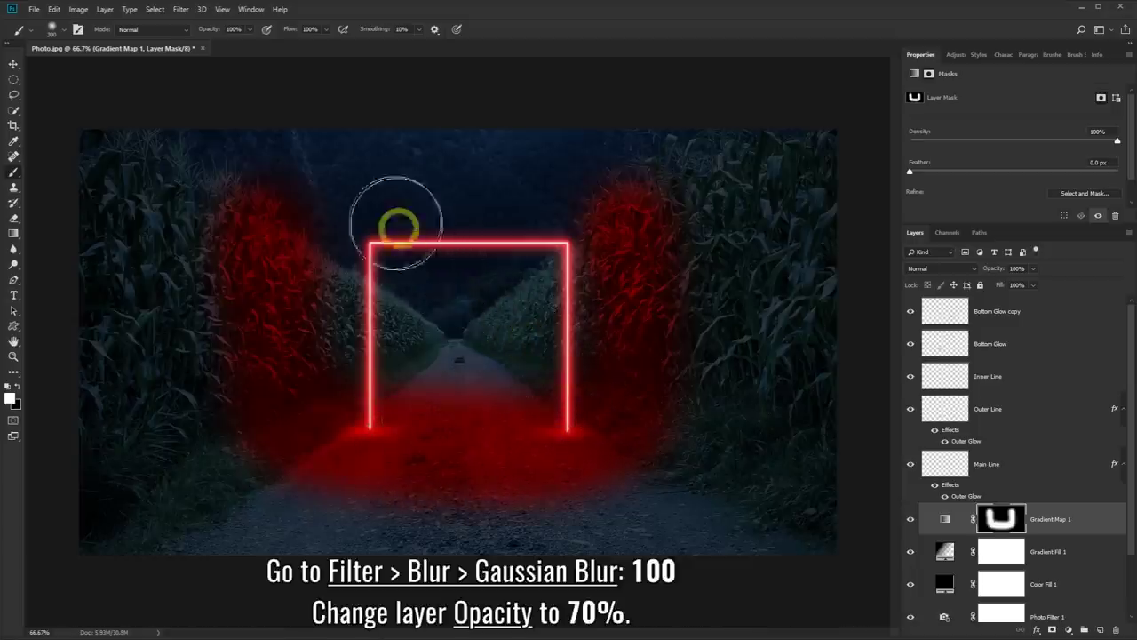
Step: Apply a 100-pixel Gaussian Blur to the Gradient Map mask and set opacity to 70%
left_click(184, 15)
mouse_move(231, 143)
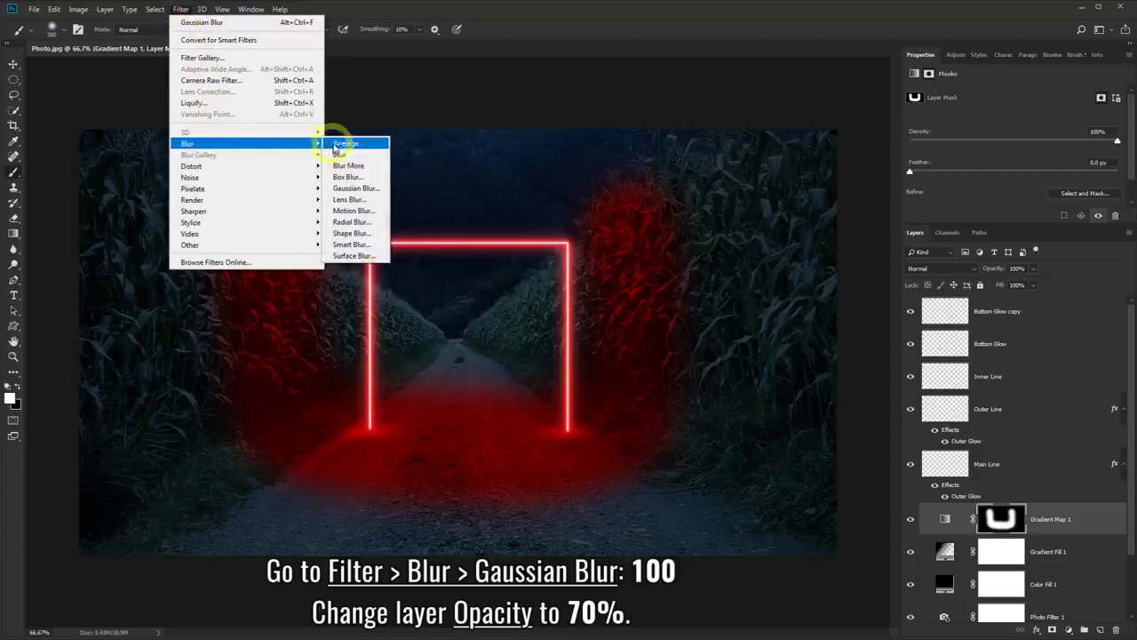
left_click(360, 190)
type("100")
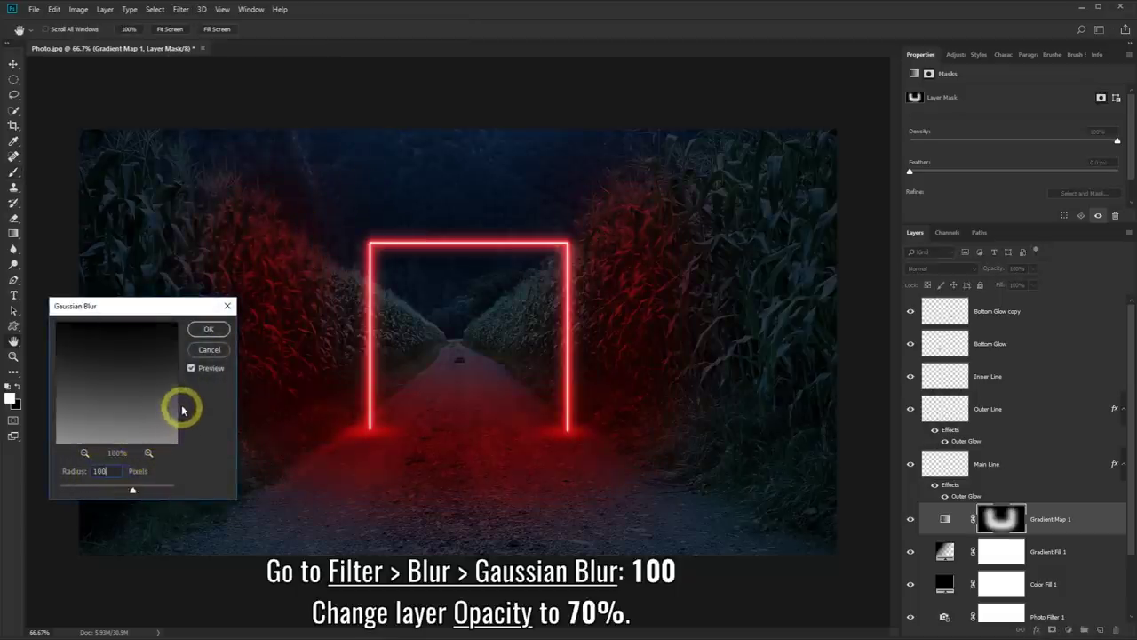
left_click(205, 331)
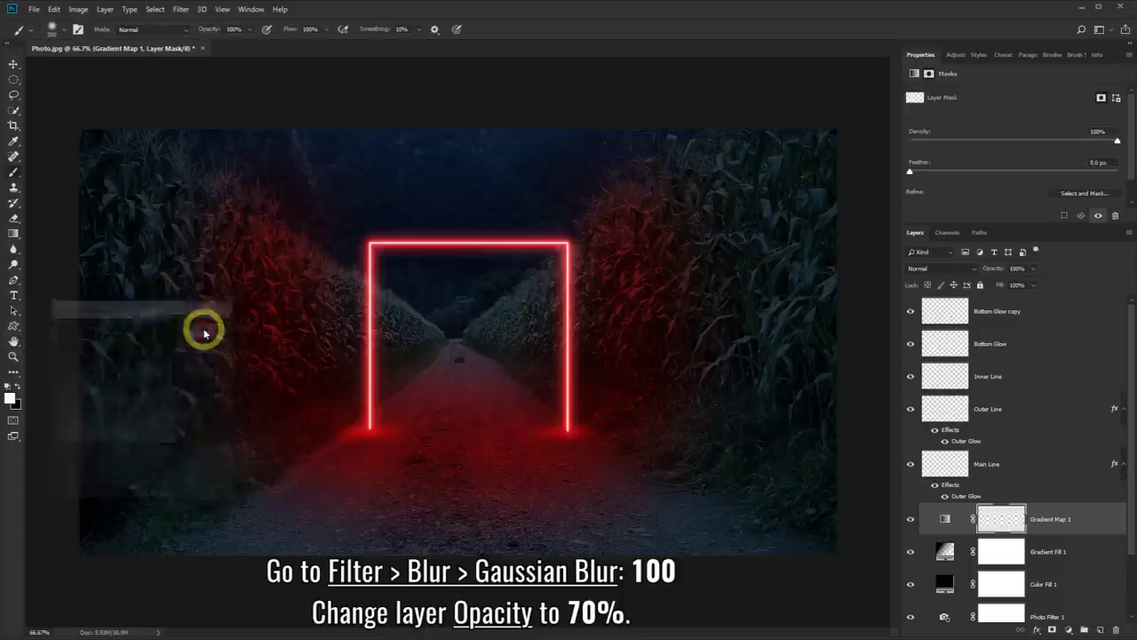
key("b")
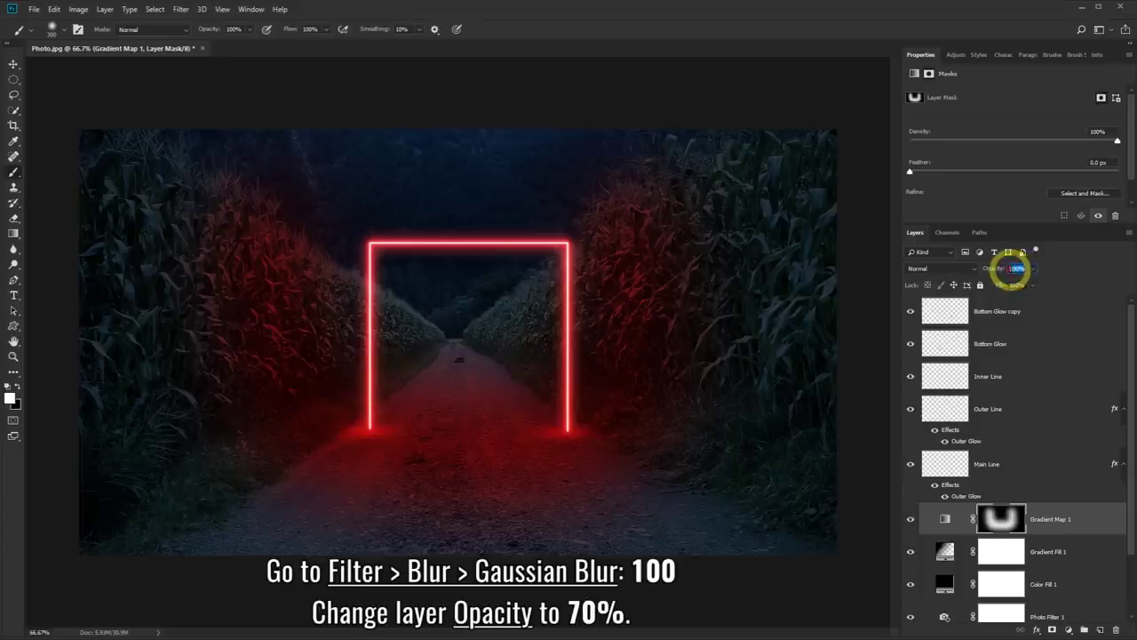
type("70")
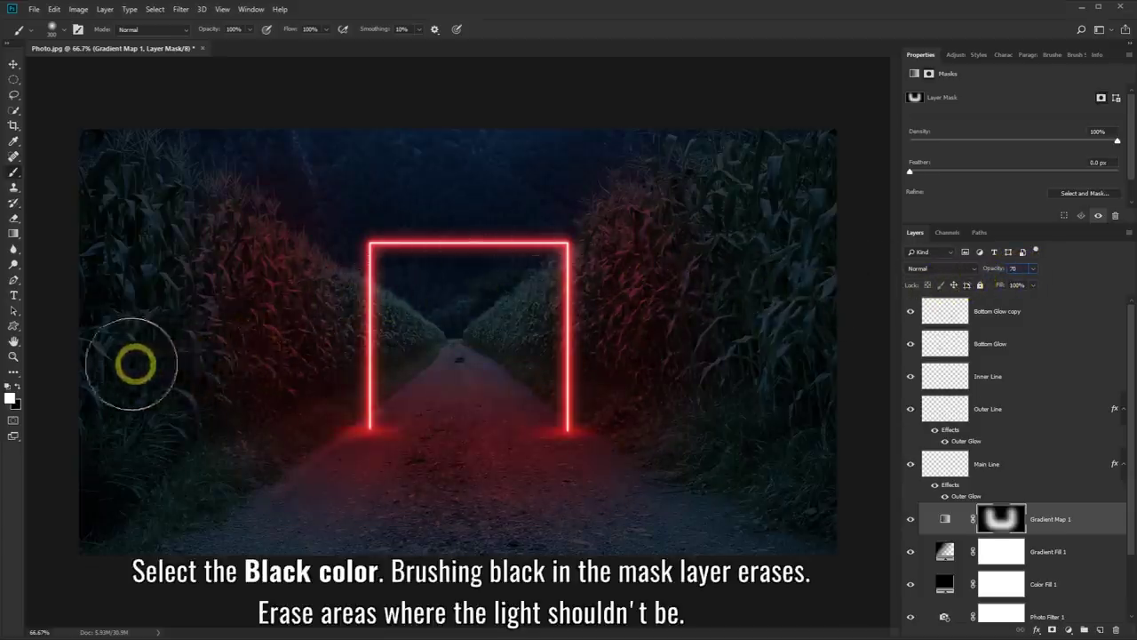
Step: Paint black on the Gradient Map mask over the sky above the gate
left_click(24, 388)
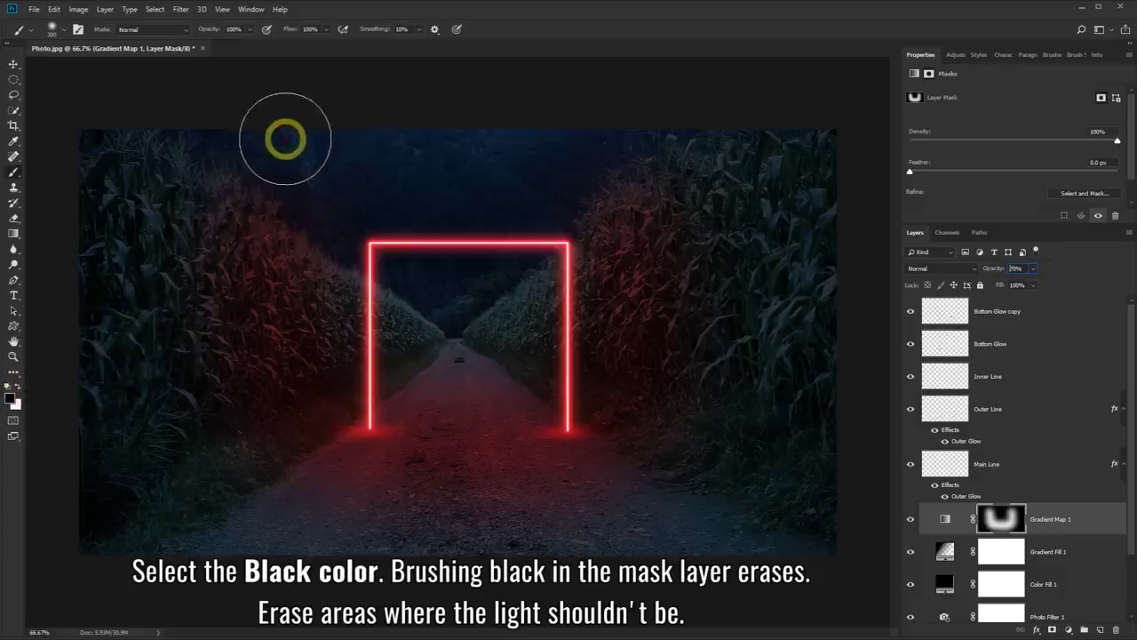
mouse_move(286, 139)
left_mouse_down()
mouse_move(310, 183)
mouse_move(274, 132)
mouse_move(477, 133)
mouse_move(533, 160)
mouse_move(589, 115)
mouse_move(544, 103)
mouse_move(462, 241)
mouse_move(452, 300)
mouse_move(432, 307)
mouse_move(490, 307)
mouse_move(457, 323)
mouse_move(324, 144)
left_mouse_up()
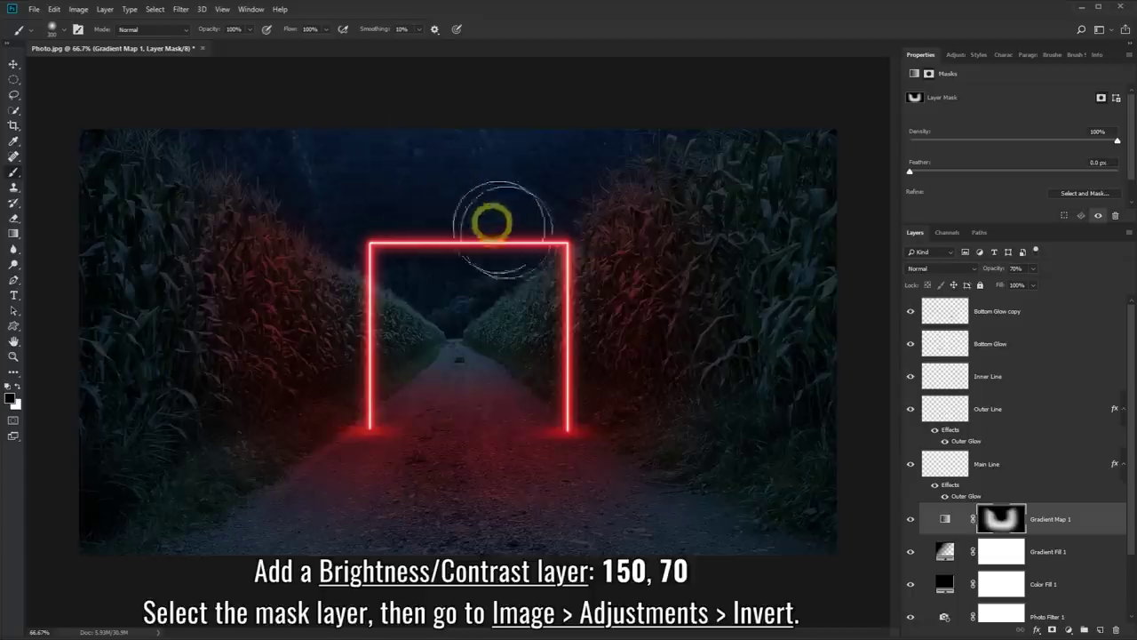
Step: Add a Brightness/Contrast adjustment layer with Brightness 150 and Contrast 70
left_click(1067, 627)
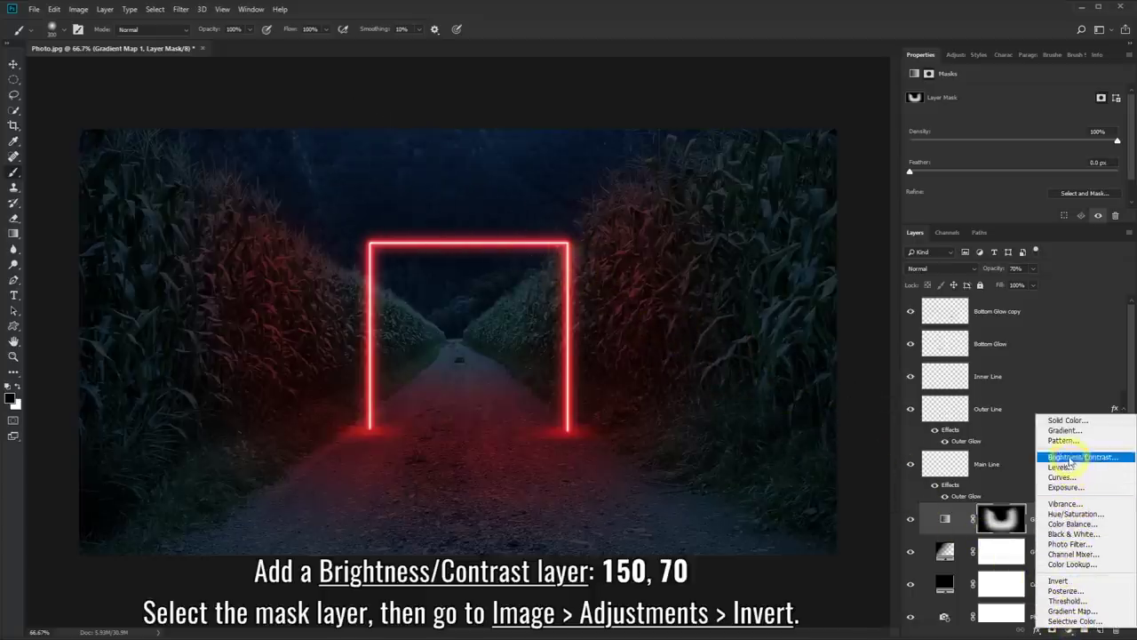
left_click(1082, 458)
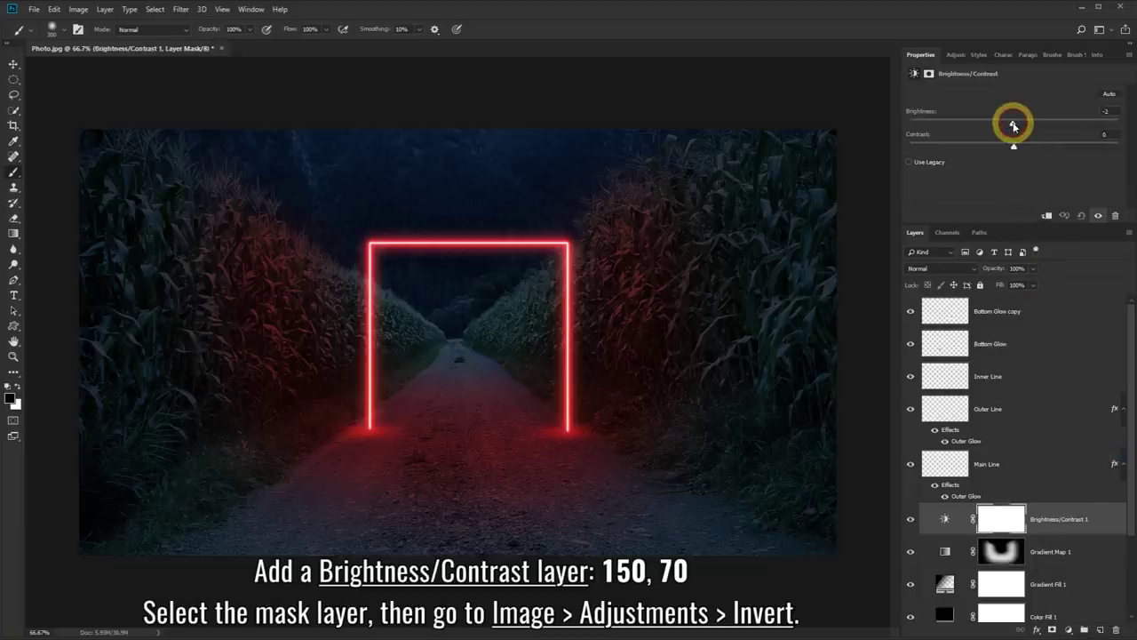
mouse_move(1014, 125)
left_mouse_down()
mouse_move(1096, 121)
mouse_move(1126, 135)
left_mouse_up()
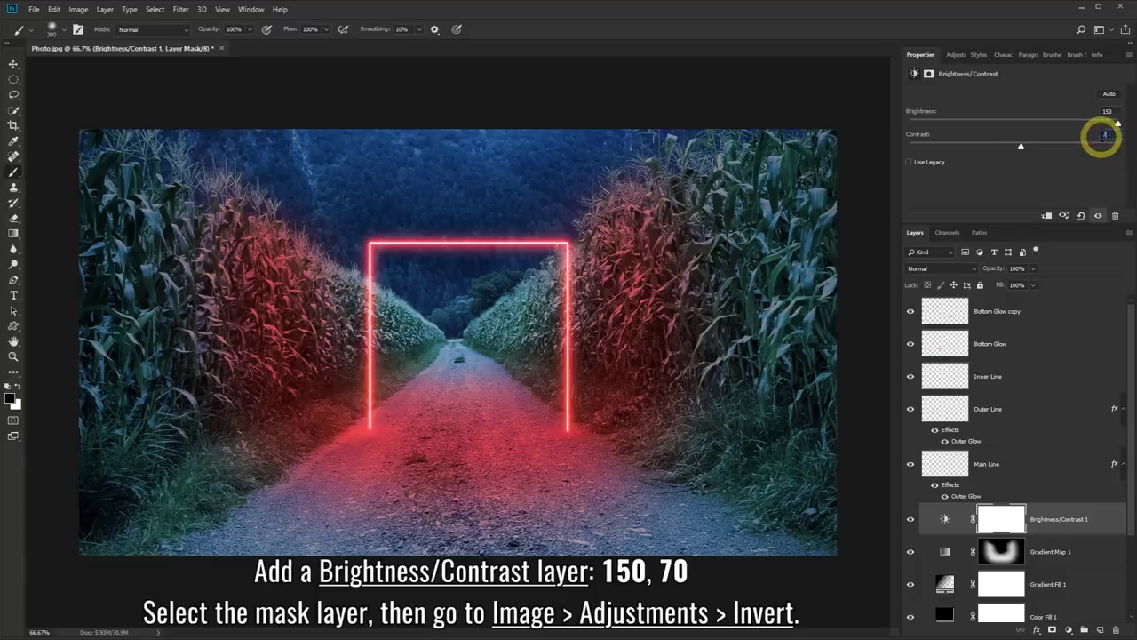
type("70")
key("Return")
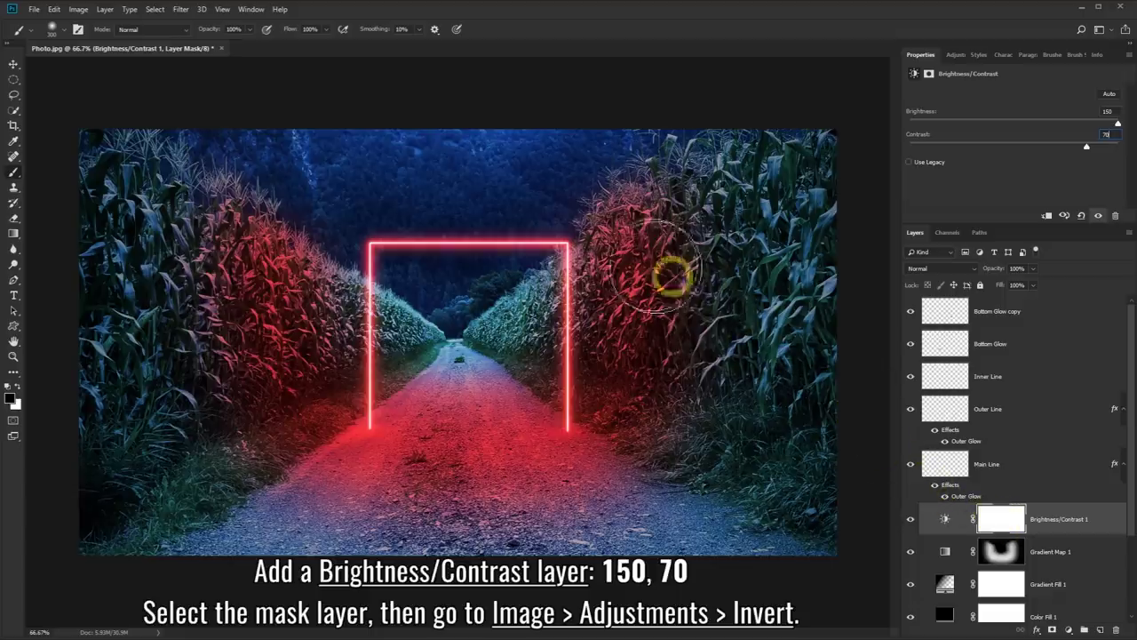
left_click(78, 8)
mouse_move(97, 40)
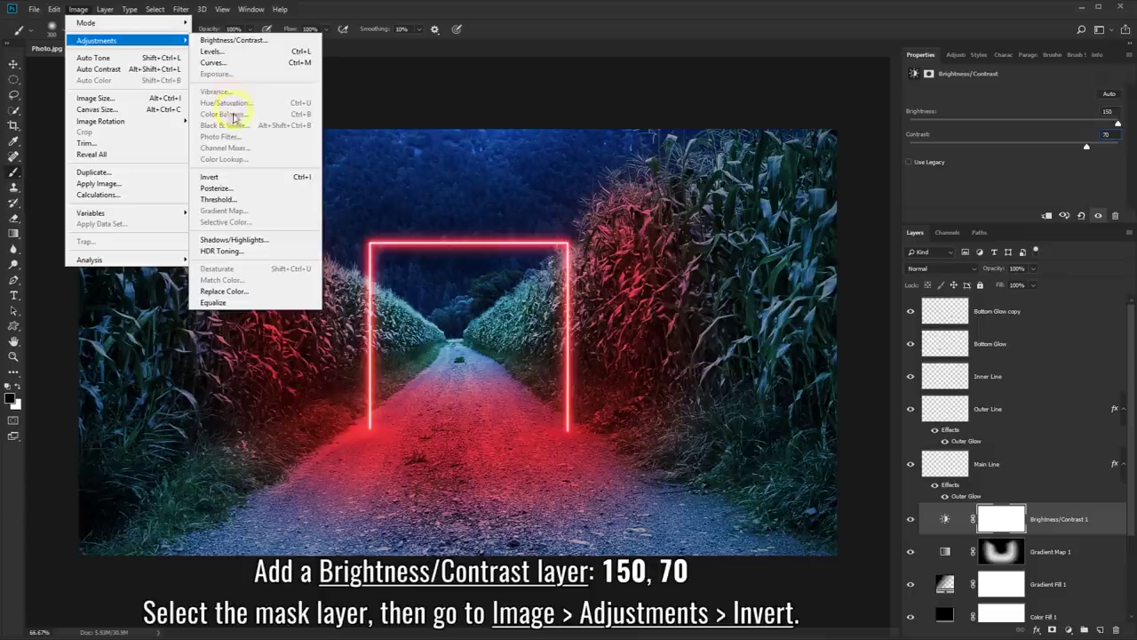
Step: Invert the Brightness/Contrast mask, paint the lit corn white, and copy the mask to Gradient Map 1
left_click(223, 180)
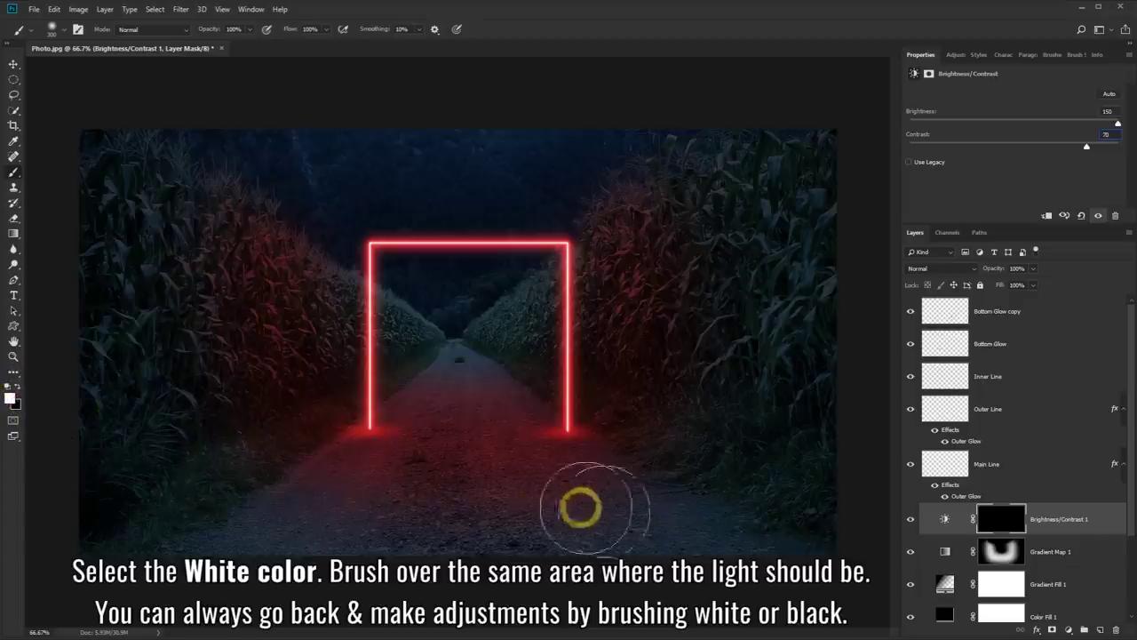
left_click(1003, 518)
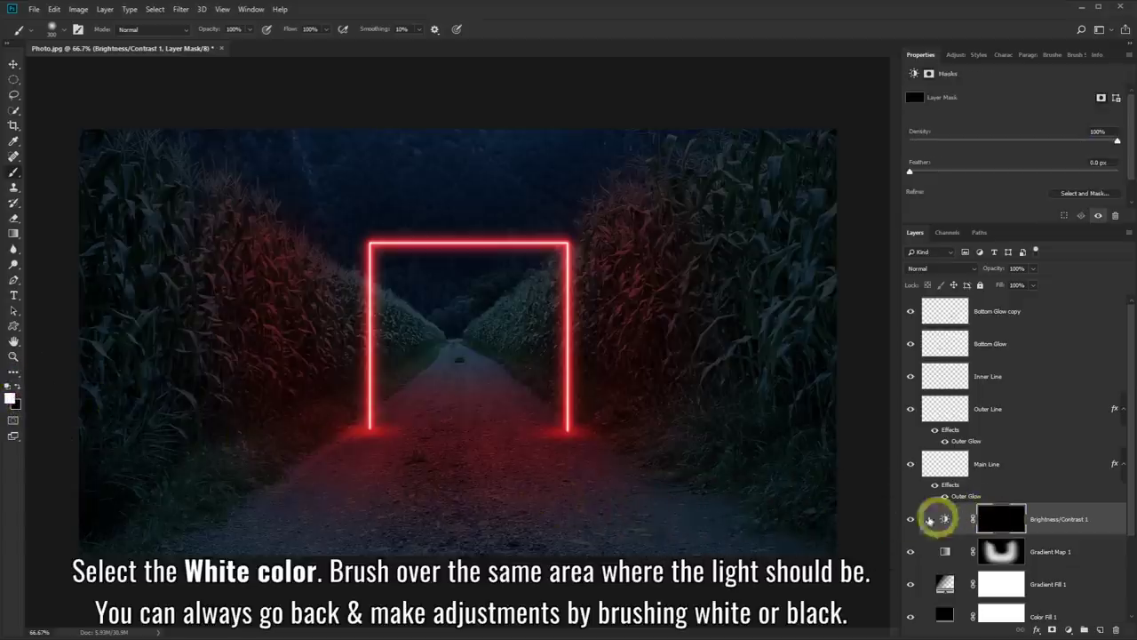
mouse_move(256, 282)
left_mouse_down()
mouse_move(290, 401)
mouse_move(335, 426)
mouse_move(385, 431)
mouse_move(593, 417)
mouse_move(617, 356)
mouse_move(626, 228)
mouse_move(625, 313)
left_mouse_up()
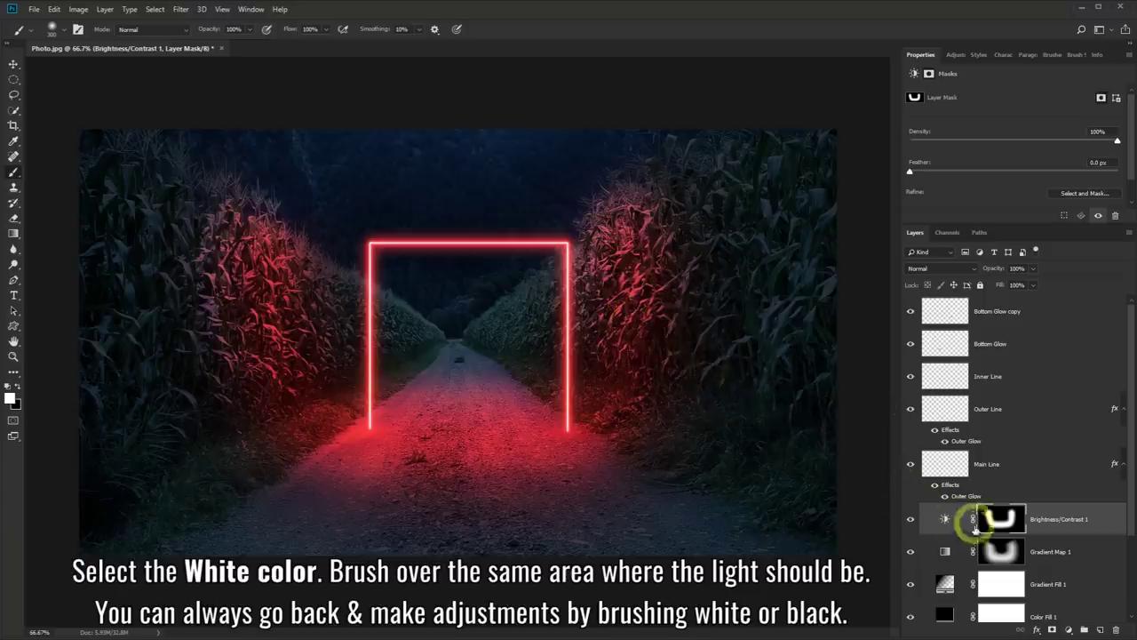
left_click_drag(1003, 553, 1002, 553)
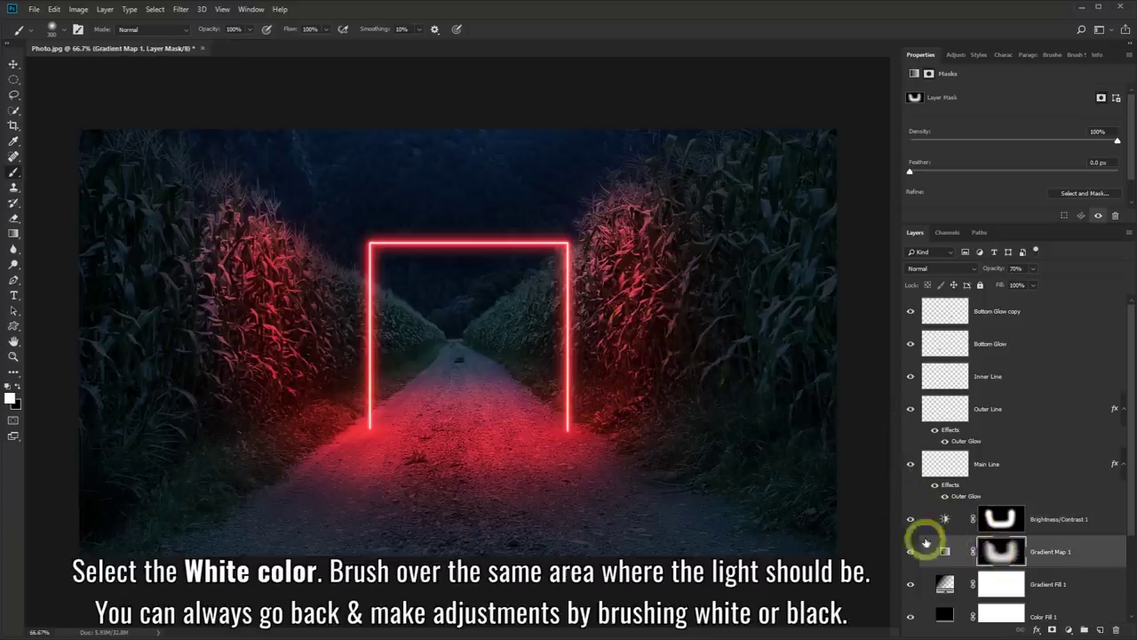
left_click(24, 386)
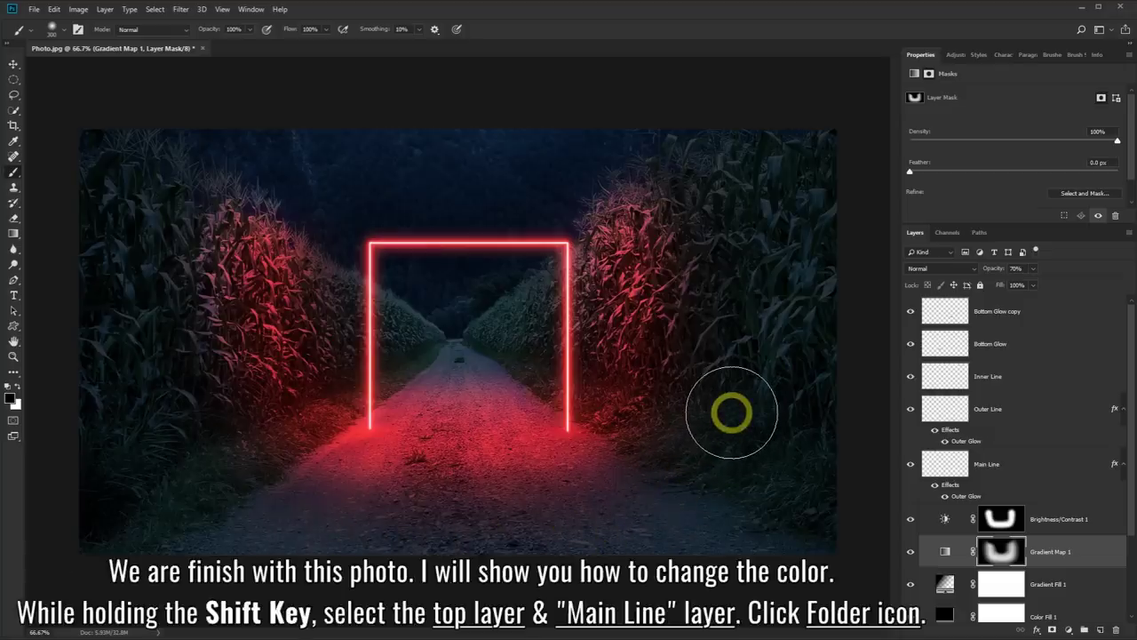
Step: Select the layers from Bottom Glow copy down to Main Line and group them into Group 1
left_click(1019, 312)
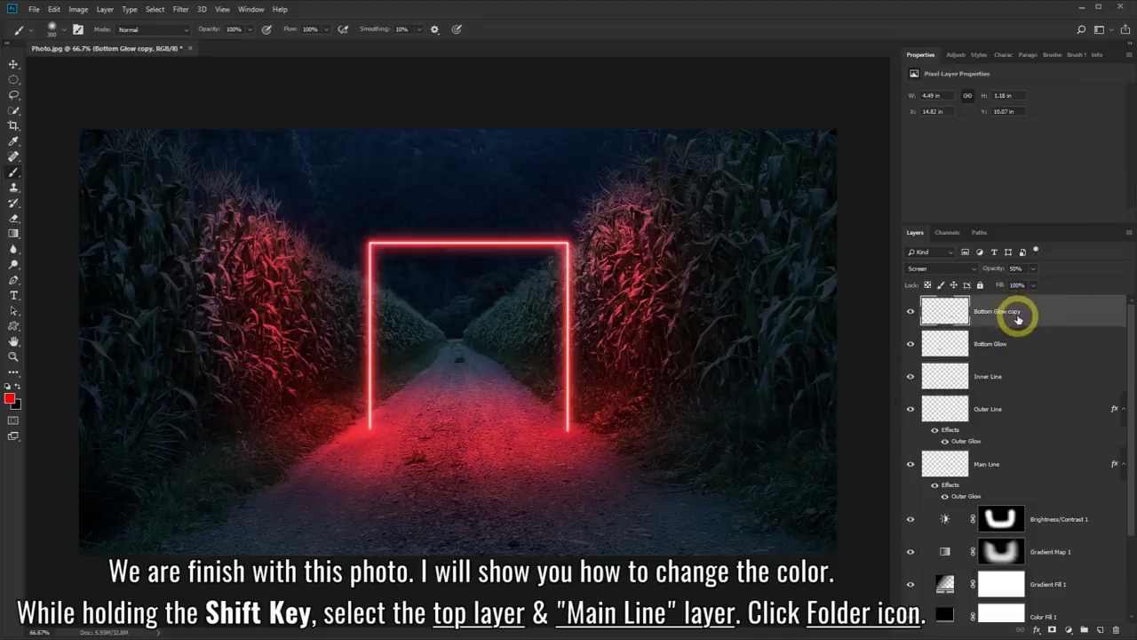
left_click(1022, 470, "shift")
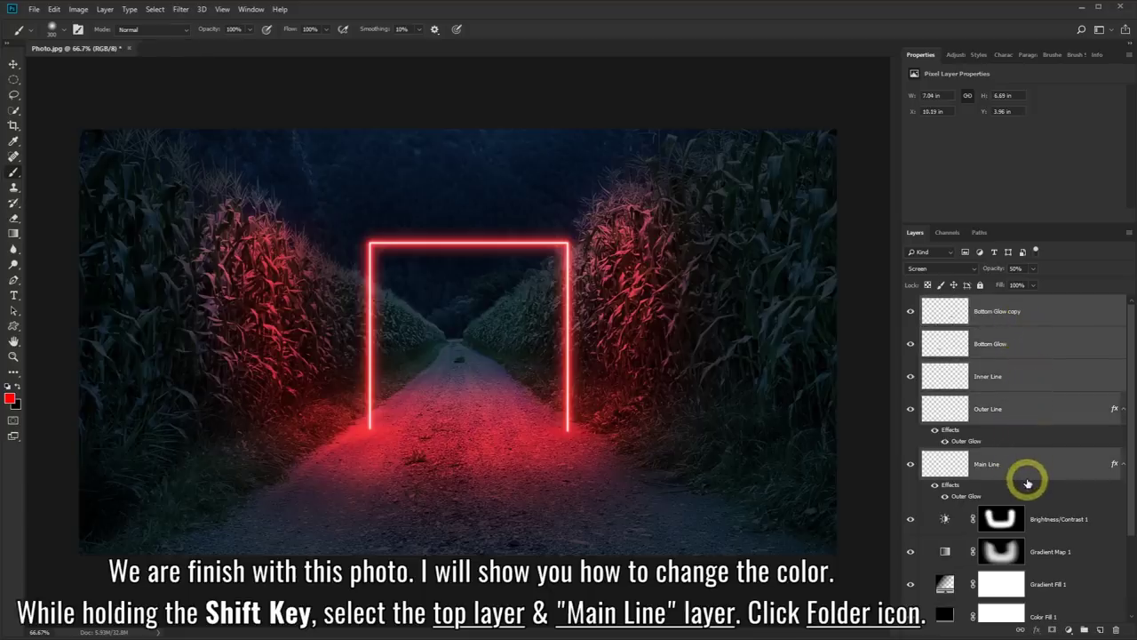
left_click(1085, 630)
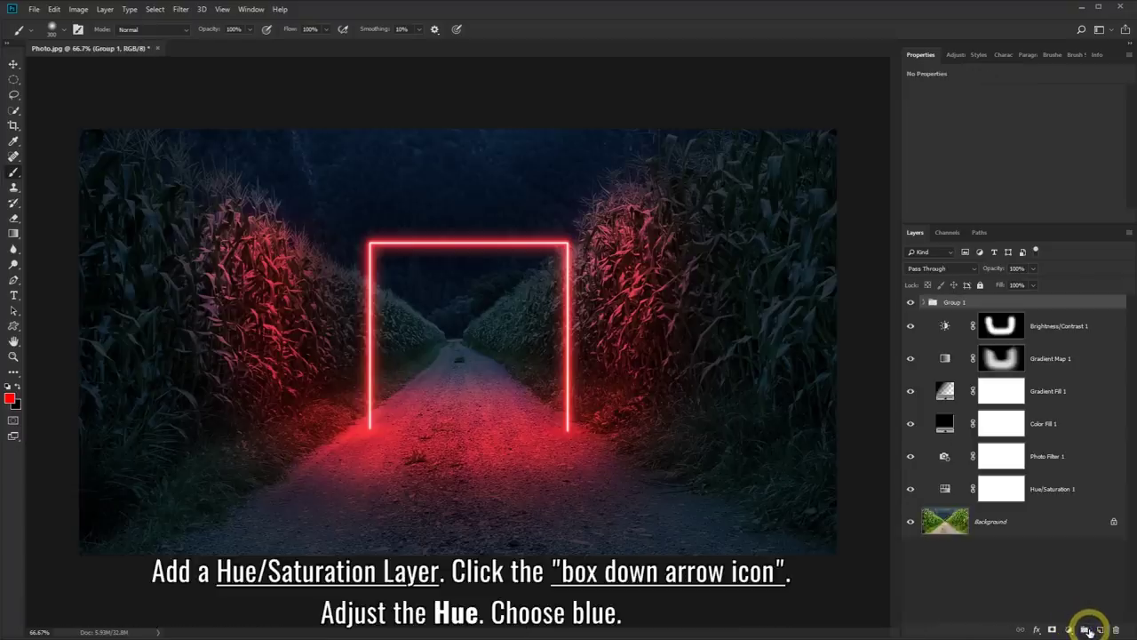
Step: Add a Hue/Saturation layer clipped to Group 1 with Hue set to -144
left_click(1070, 630)
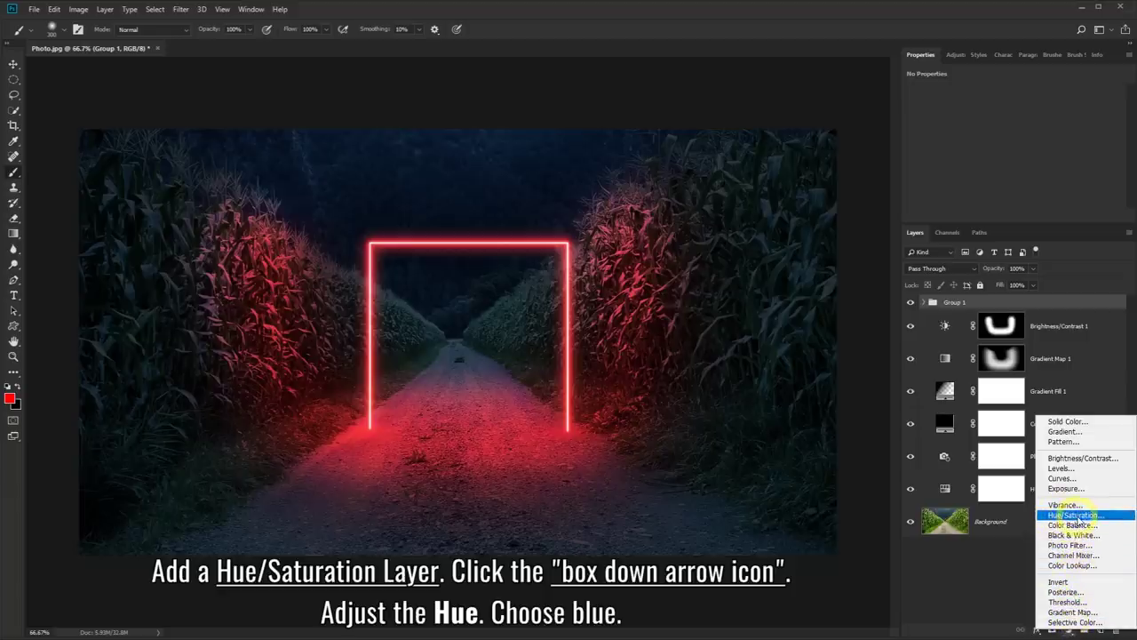
left_click(1074, 515)
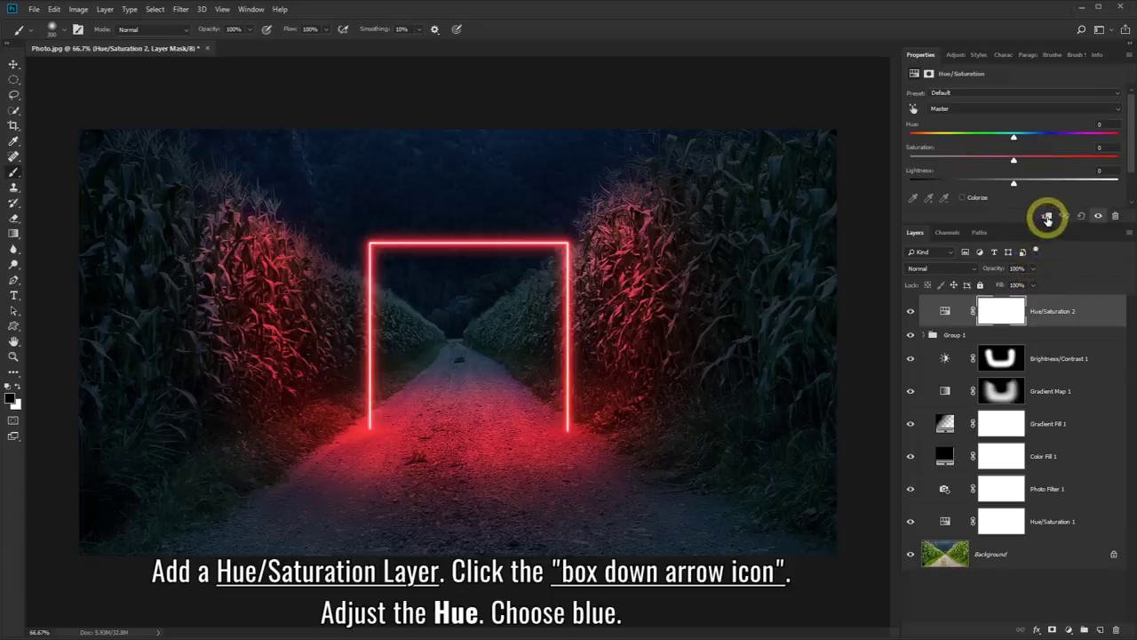
left_click(1047, 217)
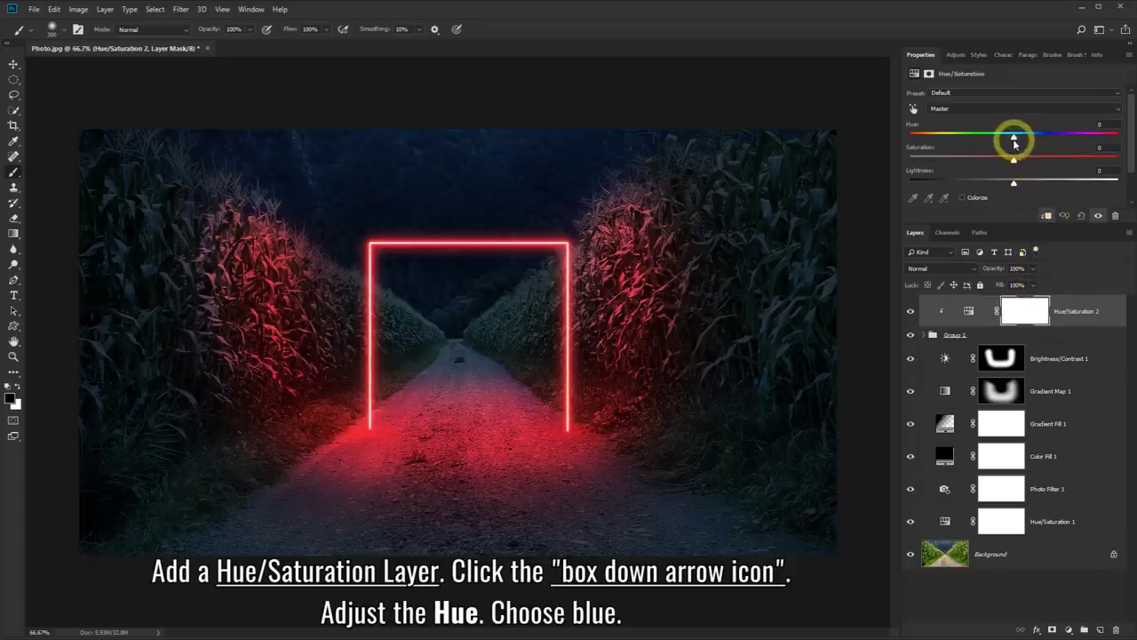
left_click(1014, 137)
mouse_move(1015, 137)
left_mouse_down()
mouse_move(1121, 135)
mouse_move(907, 133)
mouse_move(926, 139)
left_mouse_up()
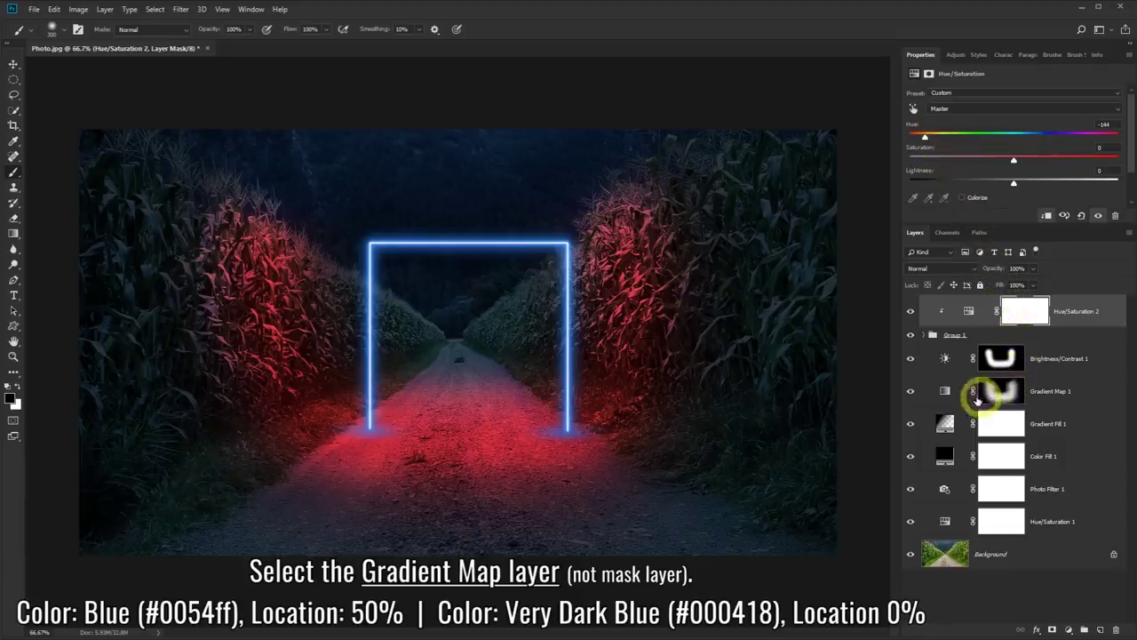
Step: In the Gradient Map 1 gradient, change the red 50% stop to blue #0054ff
left_click(946, 393)
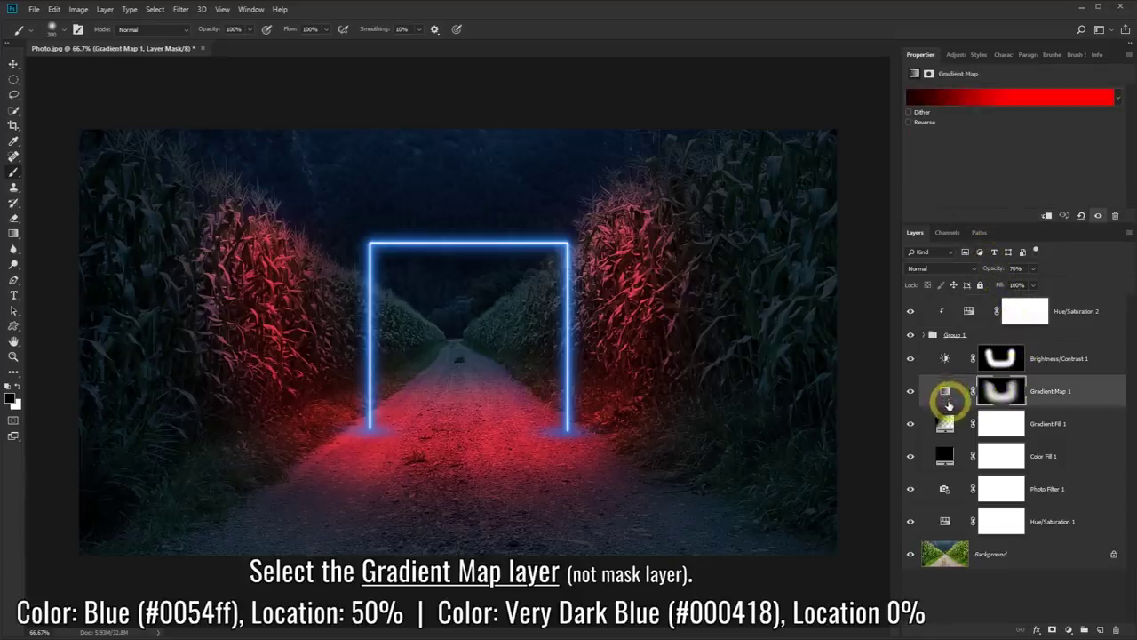
left_click(945, 393)
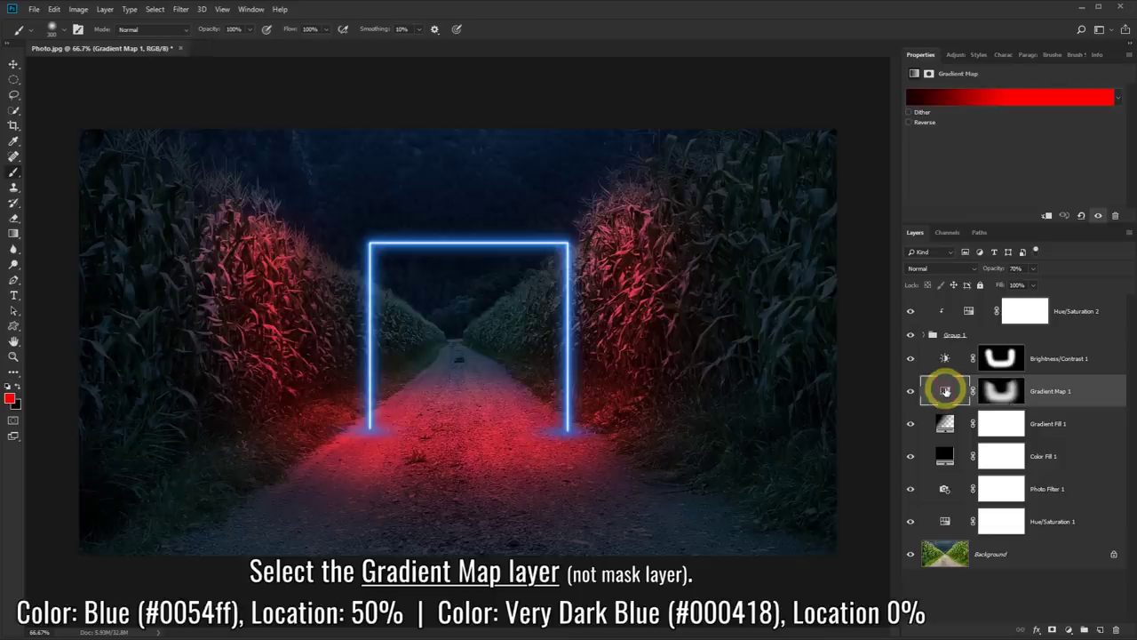
left_click(963, 100)
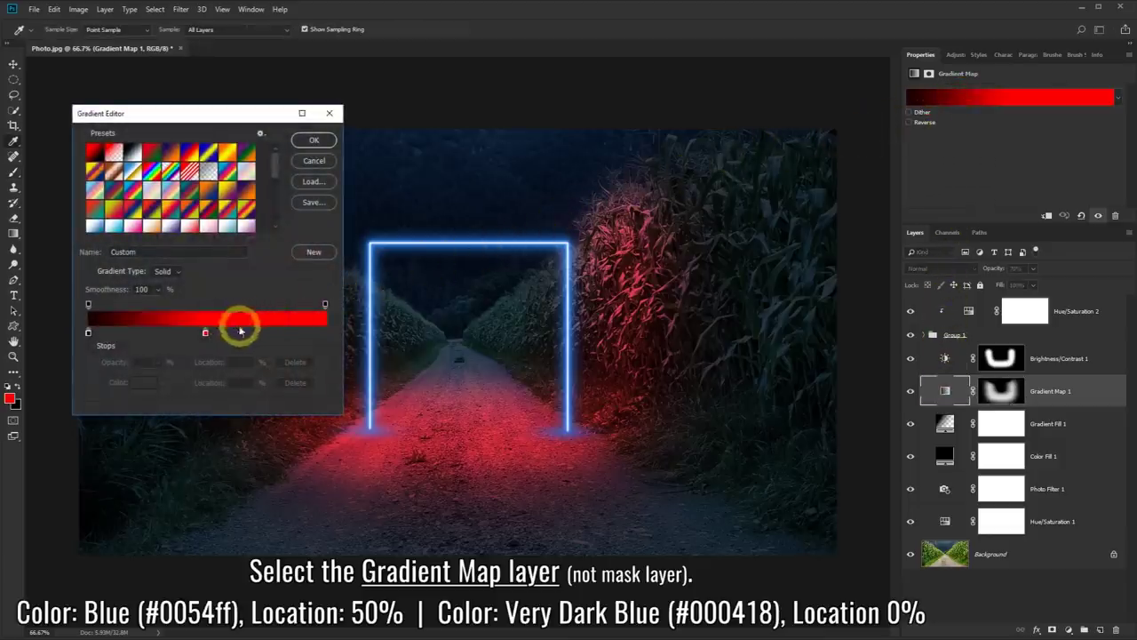
left_click(206, 334)
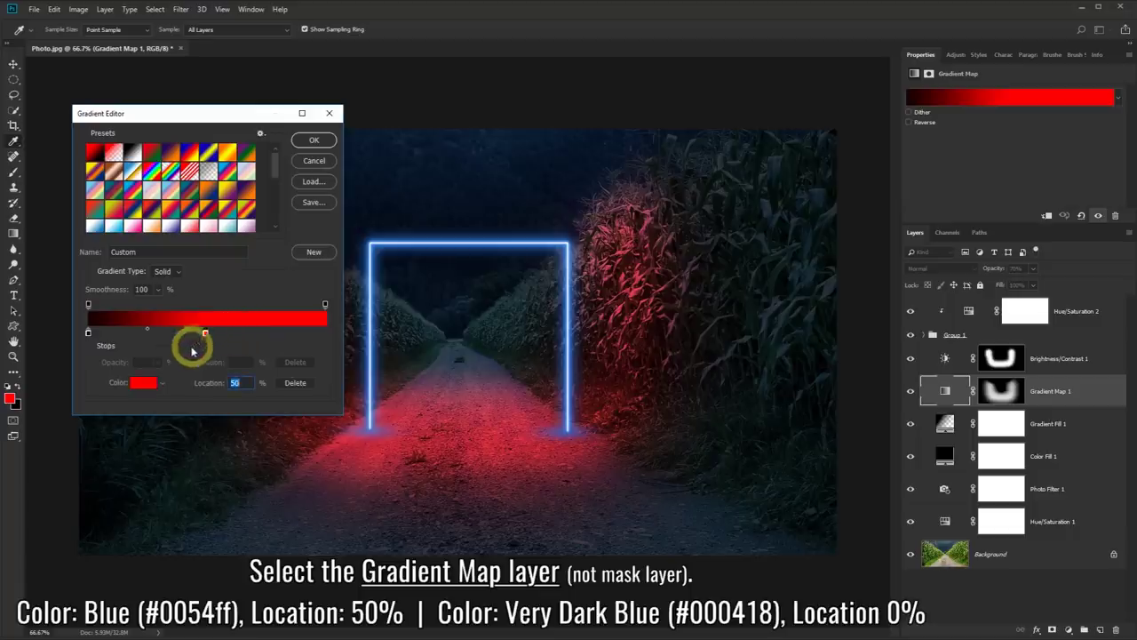
left_click(144, 385)
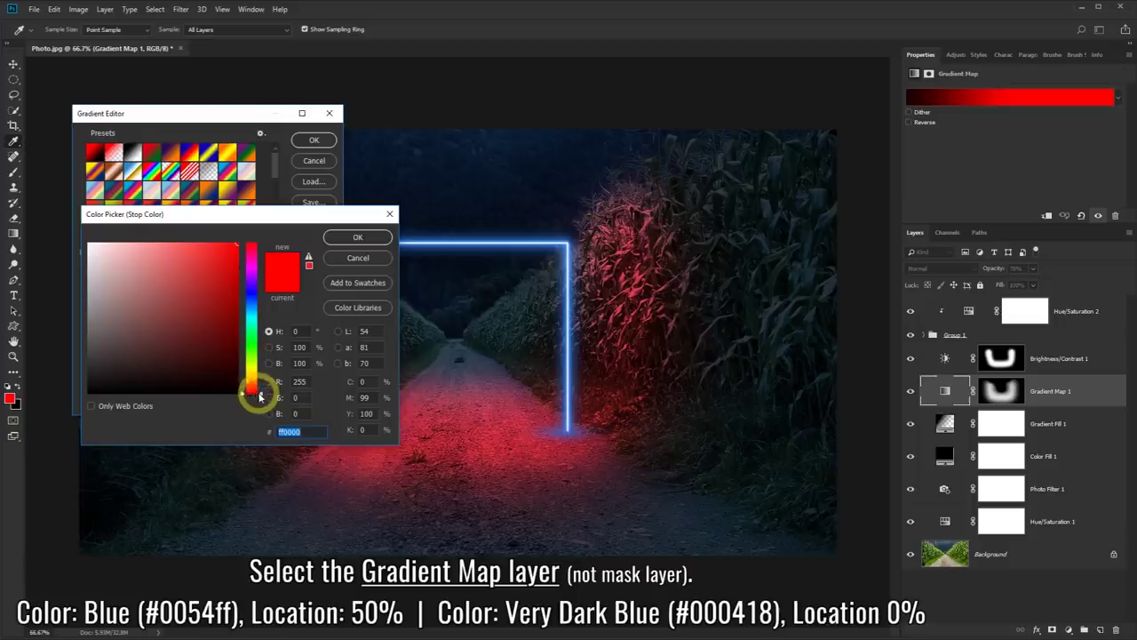
left_click_drag(255, 394, 261, 303)
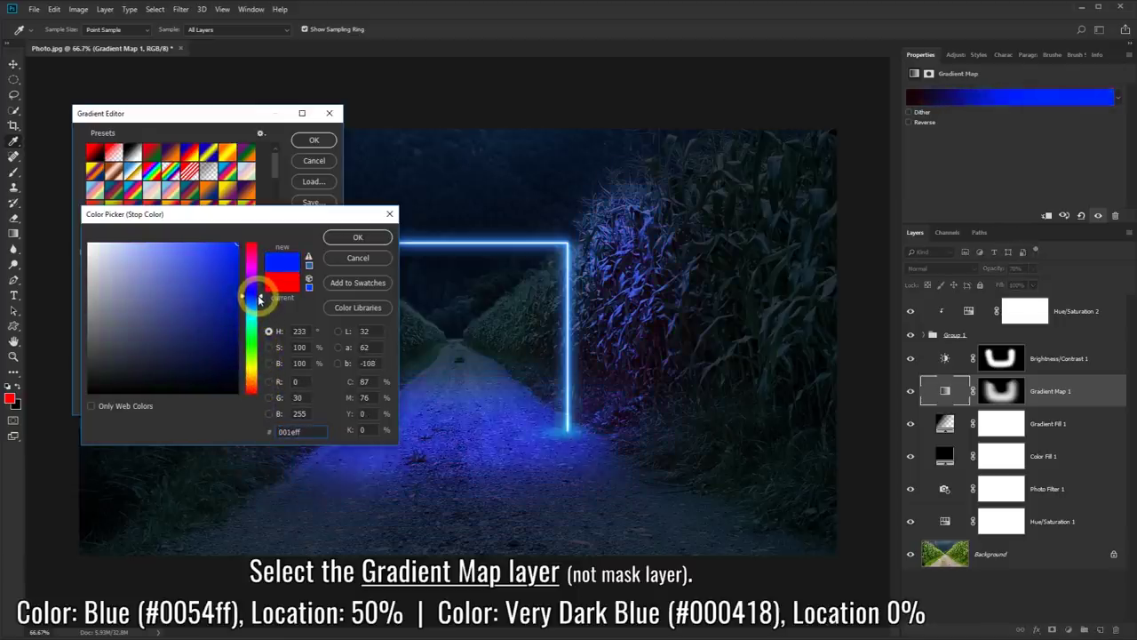
left_click_drag(261, 303, 262, 304)
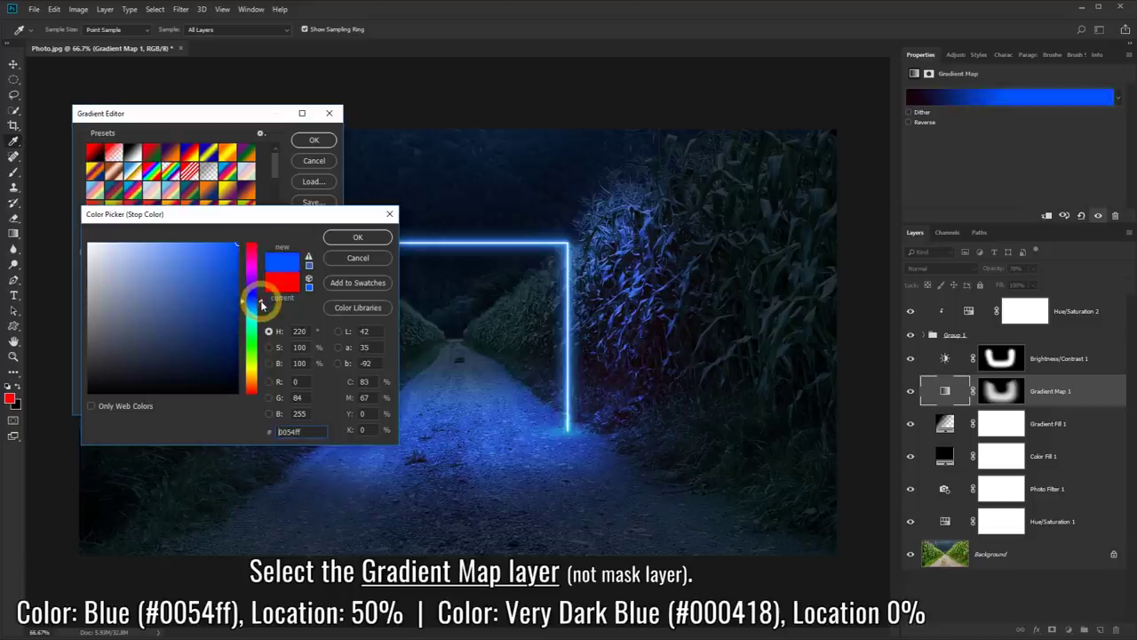
left_click(342, 239)
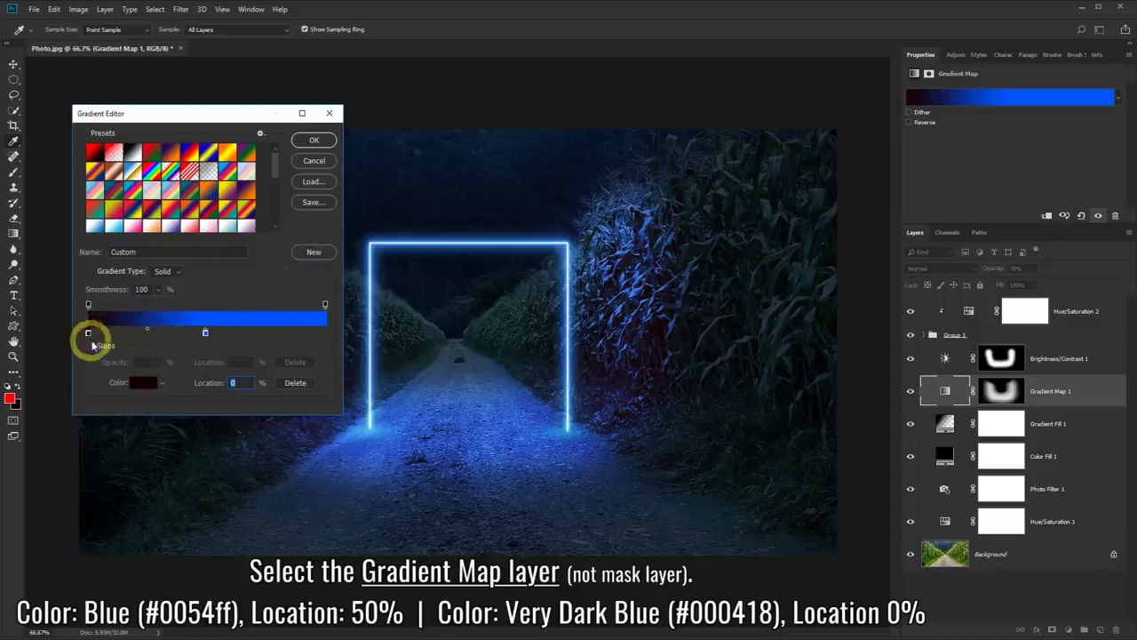
Step: Set the 0% stop to very dark blue #000418 and apply the gradient
left_click(136, 384)
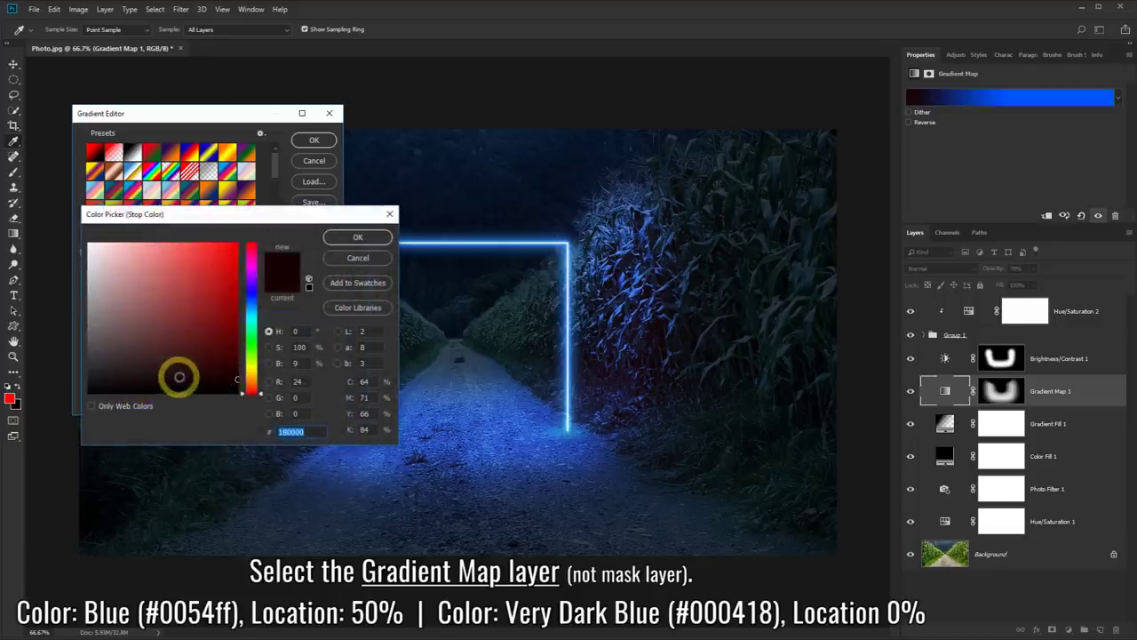
left_click_drag(254, 388, 260, 300)
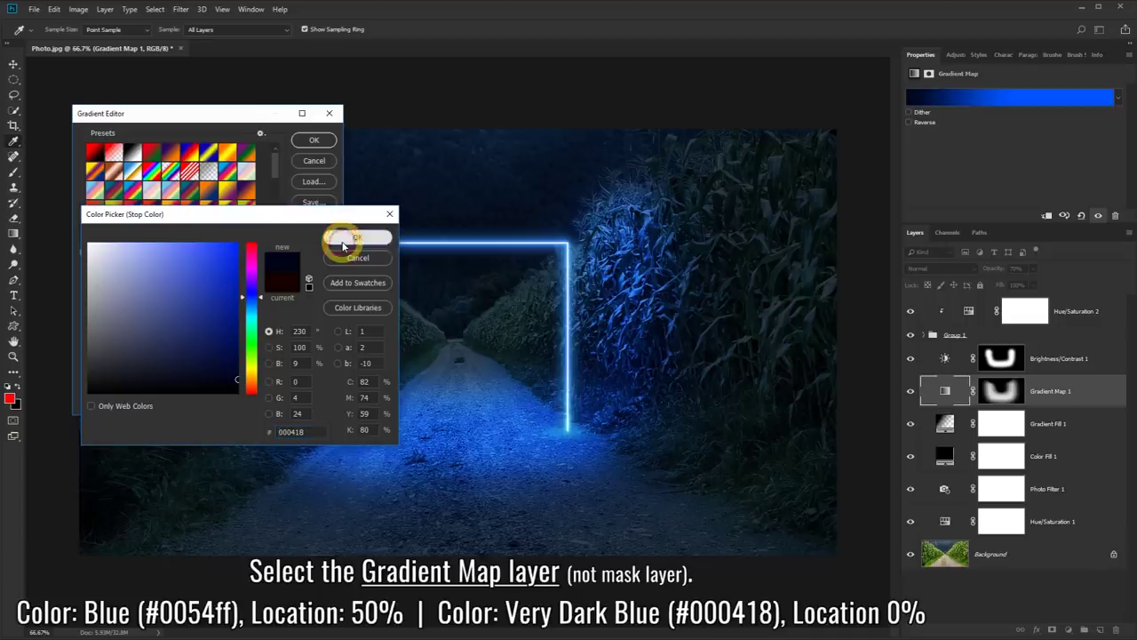
left_click(353, 240)
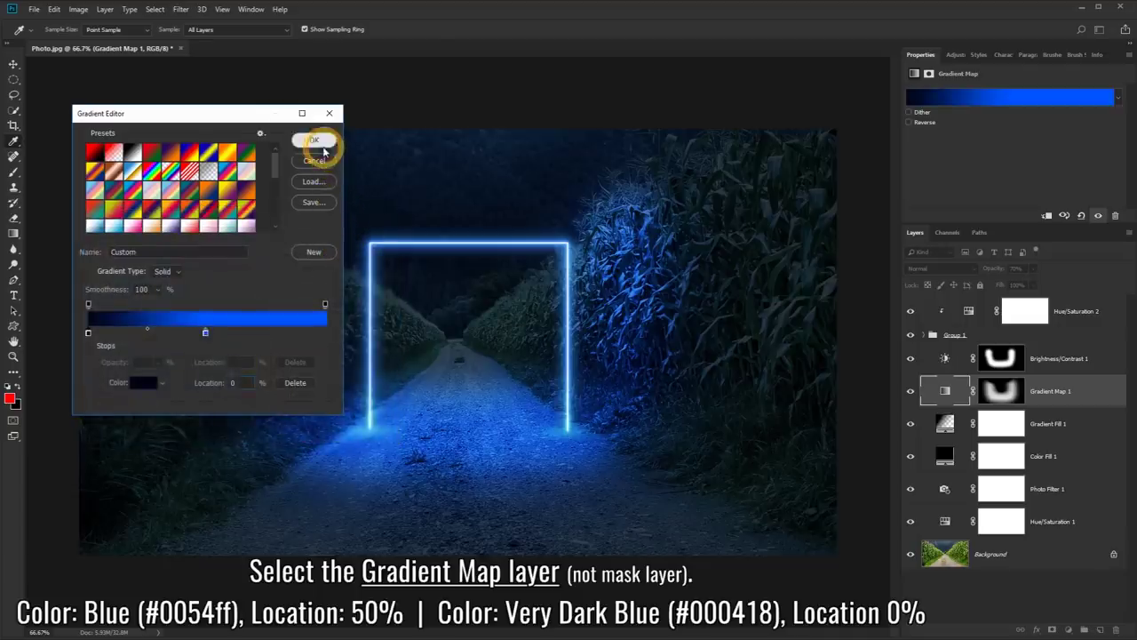
left_click(316, 142)
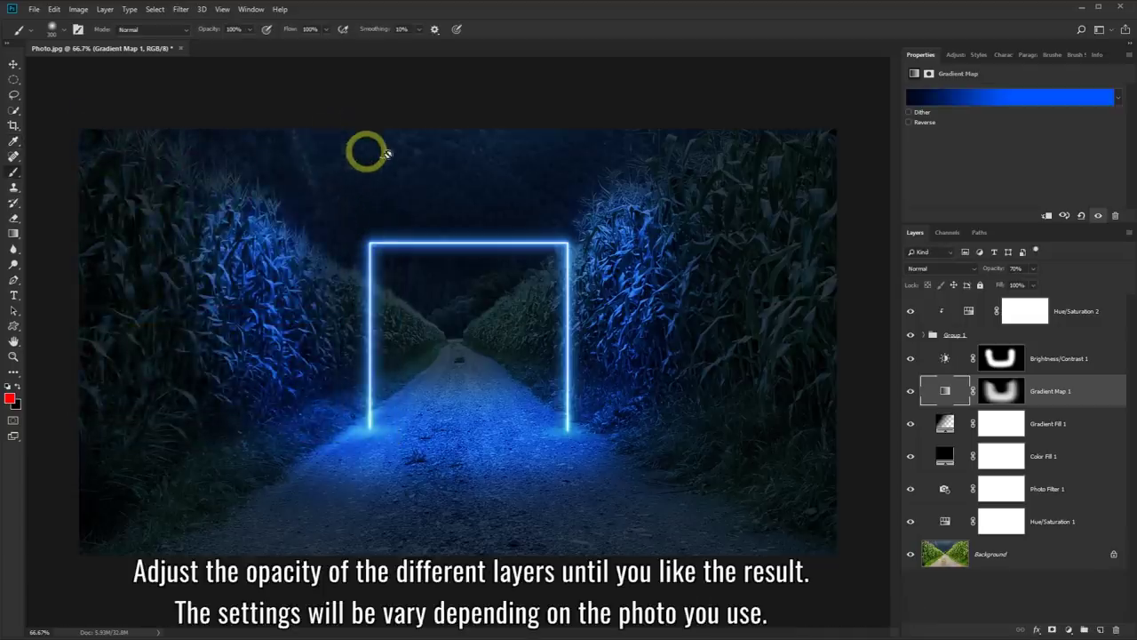
Step: Keep Gradient Map 1 at 100% opacity and raise Color Fill 1 to 80%
left_click(1031, 269)
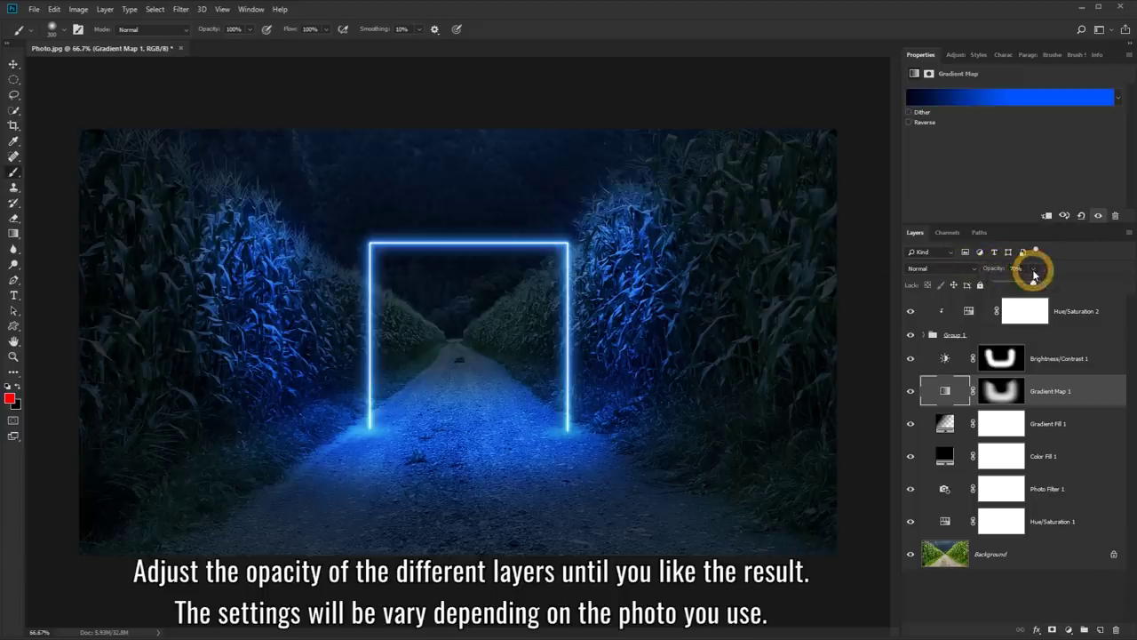
mouse_move(1034, 283)
left_mouse_down()
mouse_move(1052, 282)
mouse_move(995, 285)
left_mouse_up()
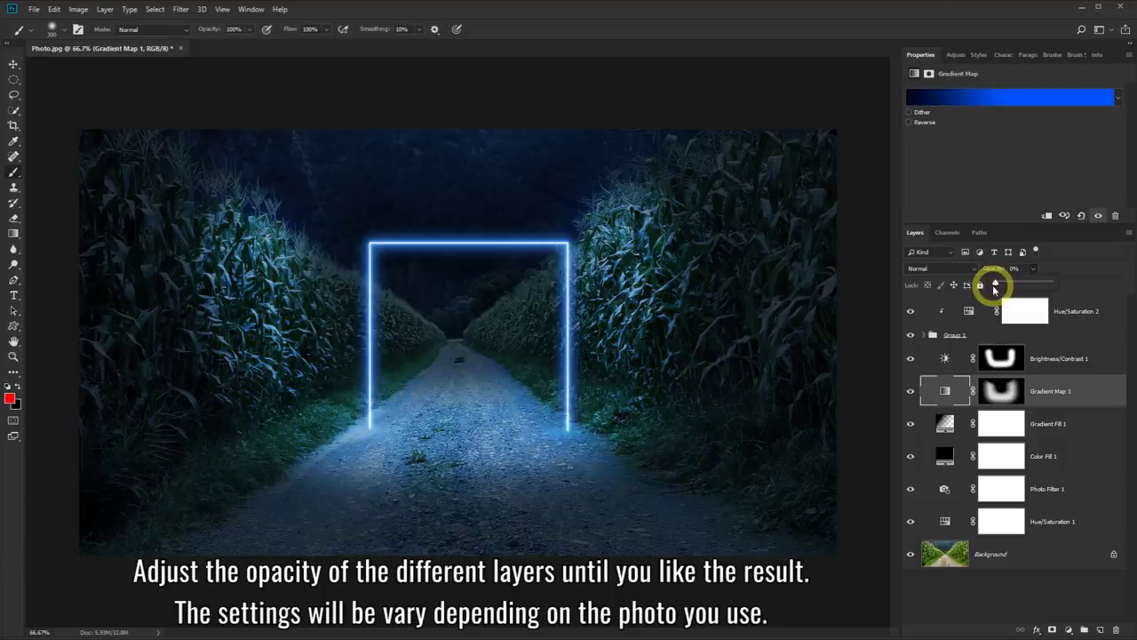
left_click_drag(996, 286, 1067, 295)
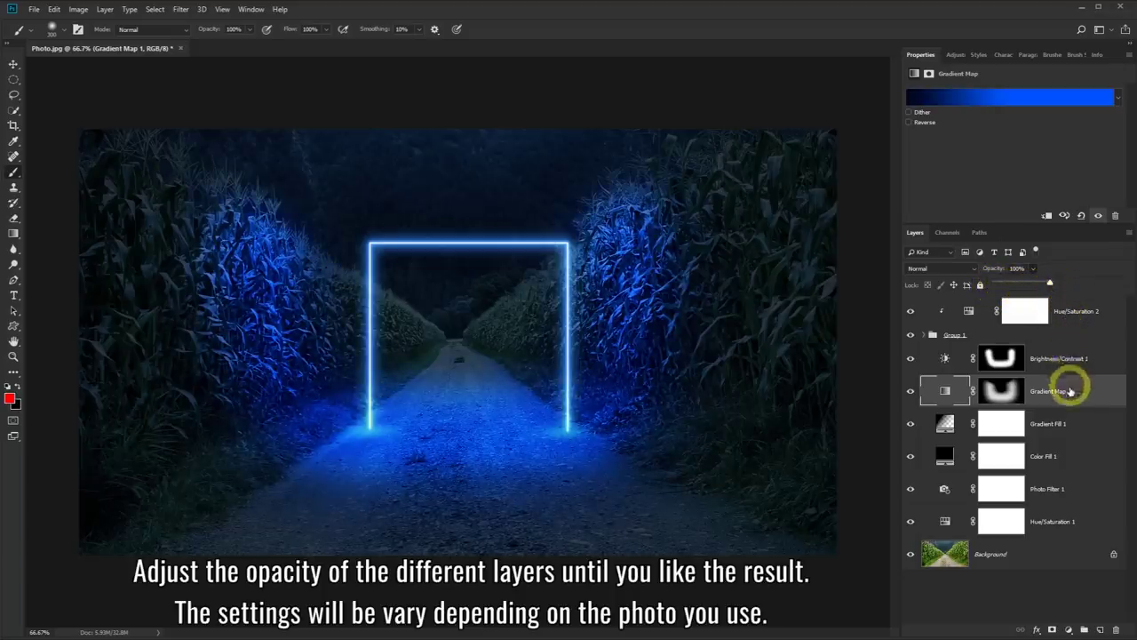
left_click(1077, 454)
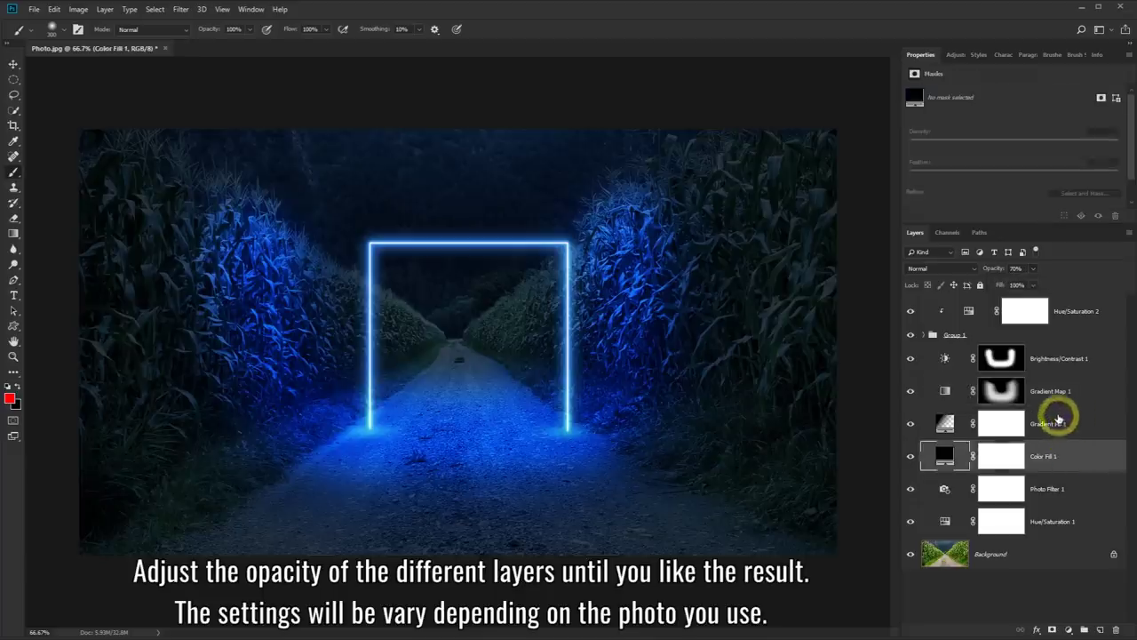
left_click(1032, 268)
left_click_drag(1035, 284, 1041, 286)
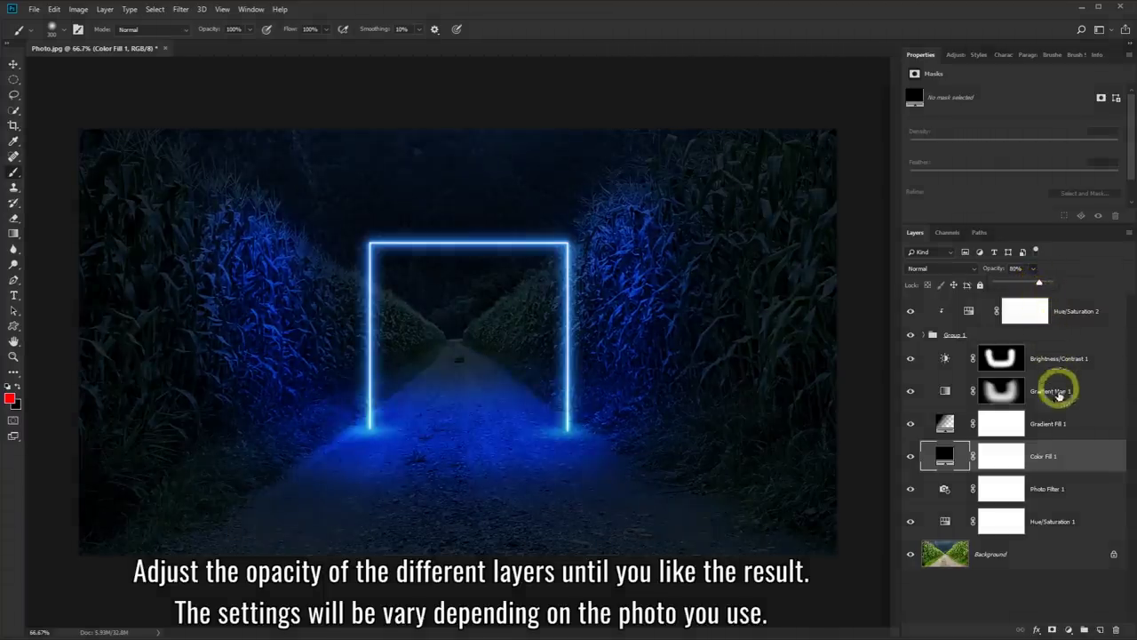
Step: Lower Photo Filter 1's opacity to about 45%
left_click(1073, 487)
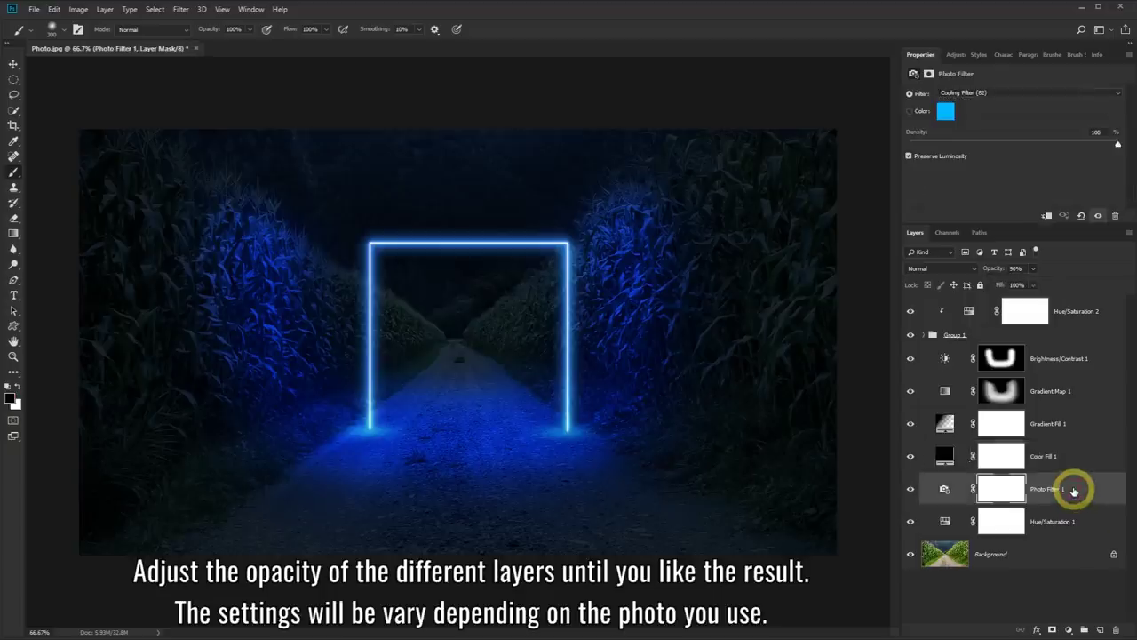
left_click(1033, 268)
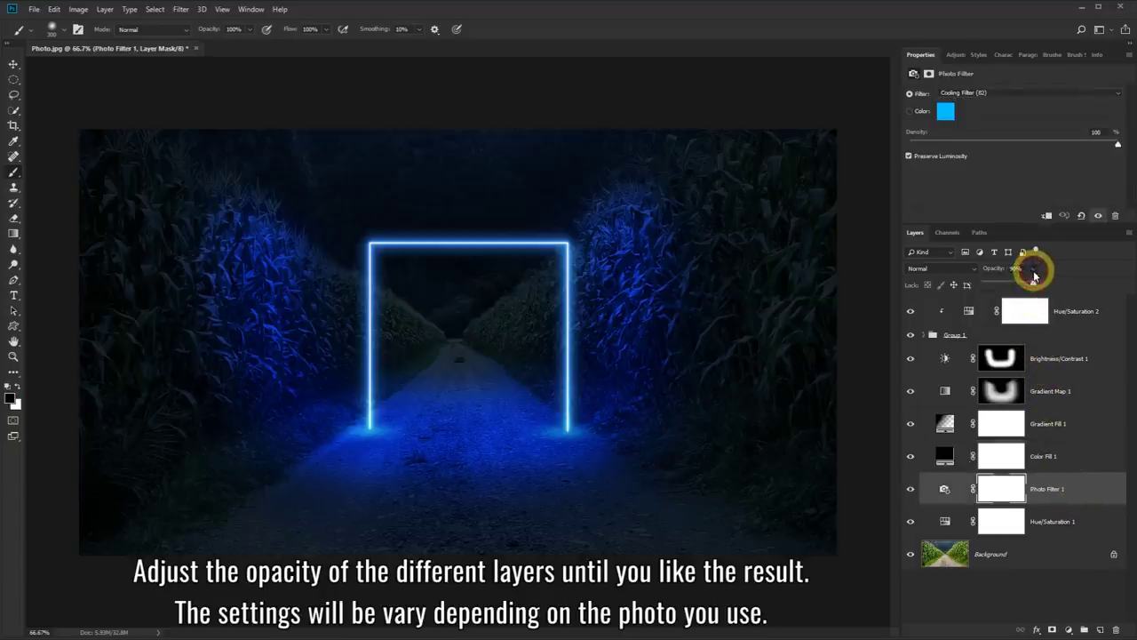
left_click_drag(1034, 285, 1007, 285)
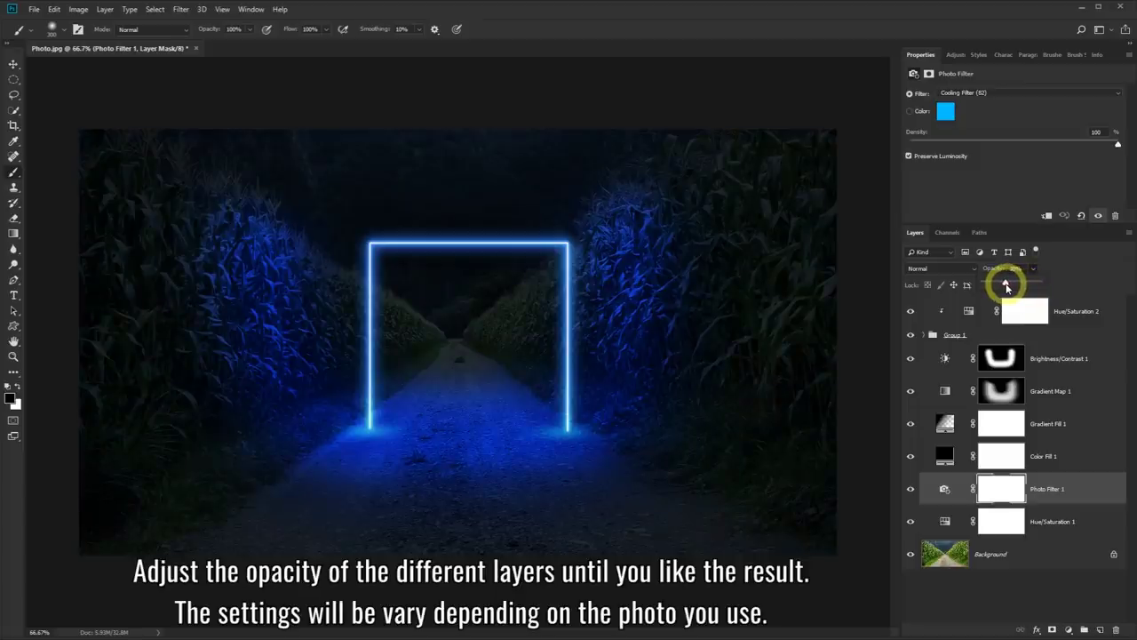
left_click(1058, 360)
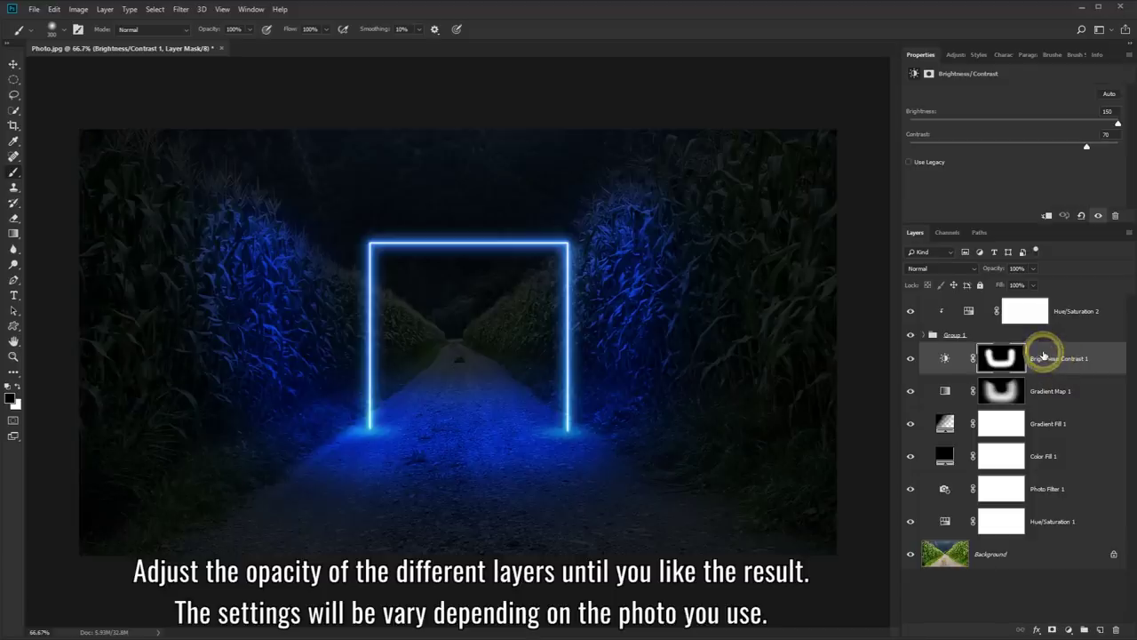
Step: Duplicate Brightness/Contrast 1 and set the copy's opacity to 25%
right_click(1046, 358)
left_click(1038, 405)
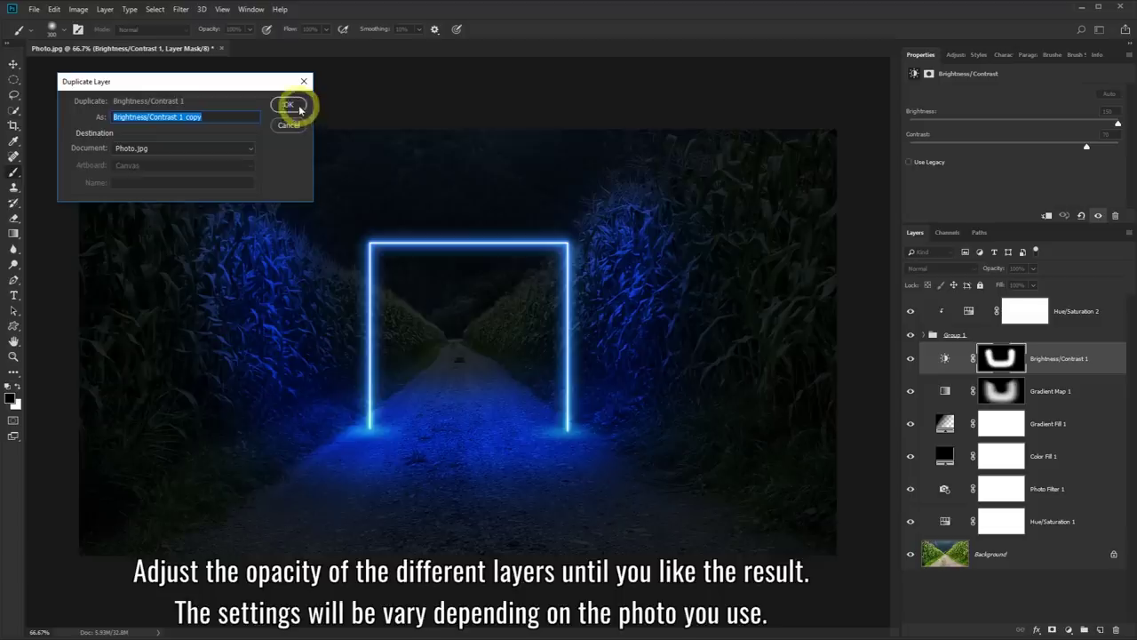
left_click(293, 106)
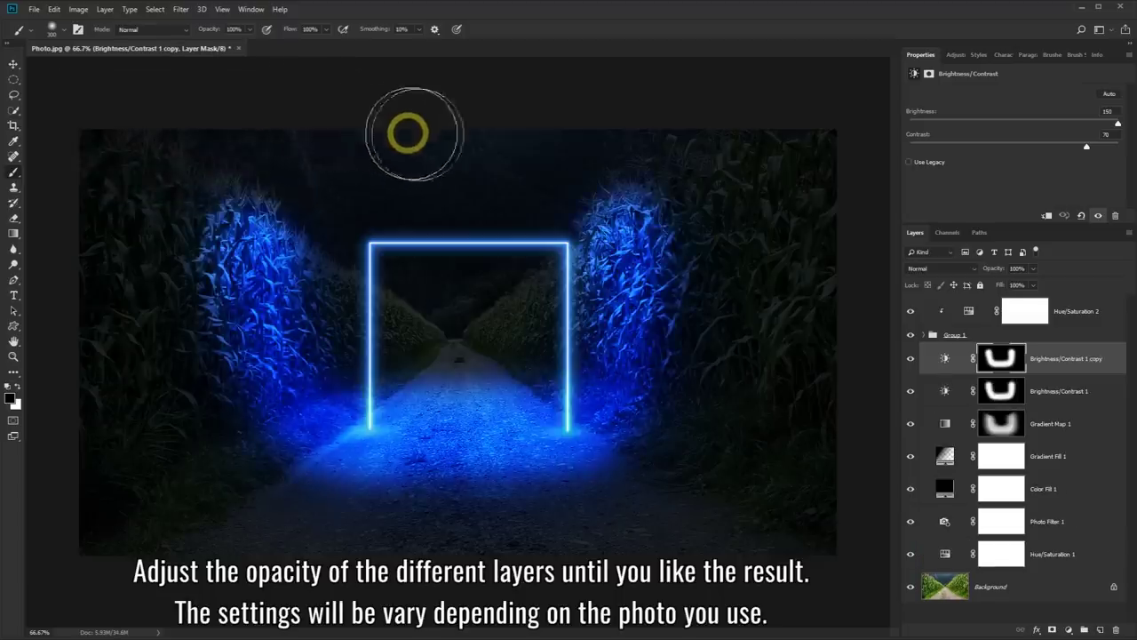
left_click(1032, 270)
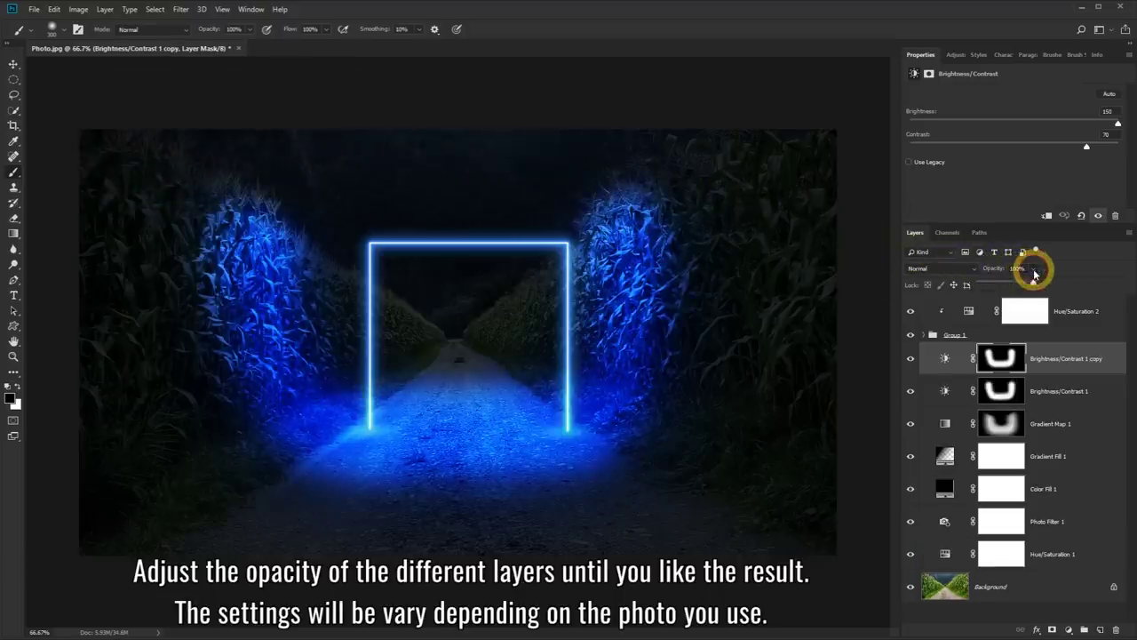
left_click_drag(1034, 284, 1000, 284)
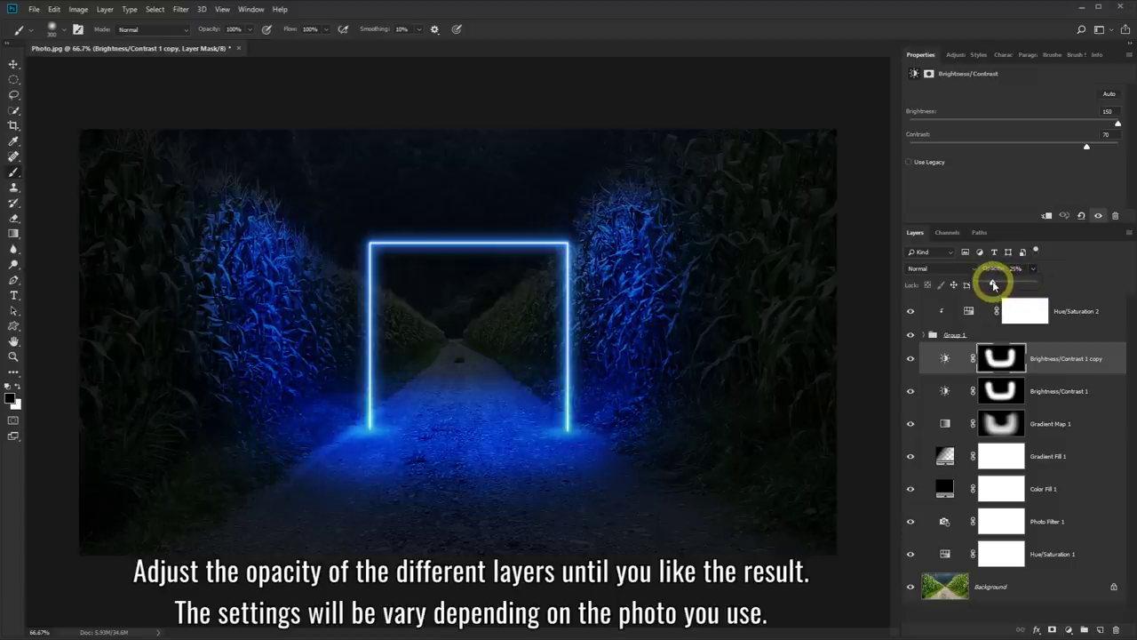
left_click_drag(995, 283, 995, 287)
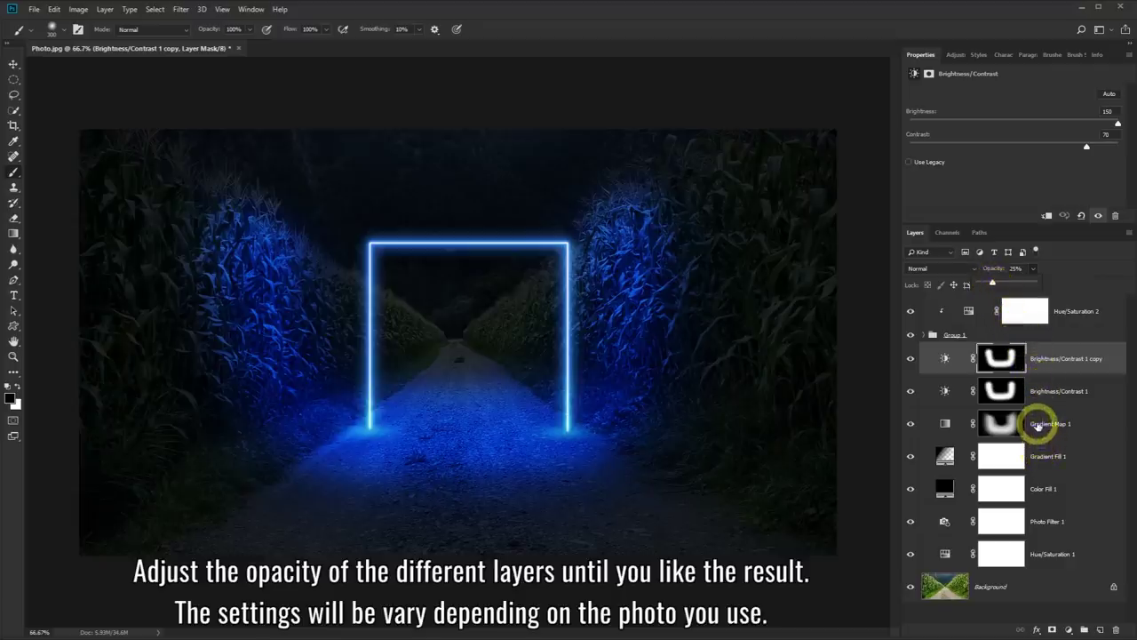
Step: Lower Gradient Map 1's opacity to about 62%
left_click(1041, 425)
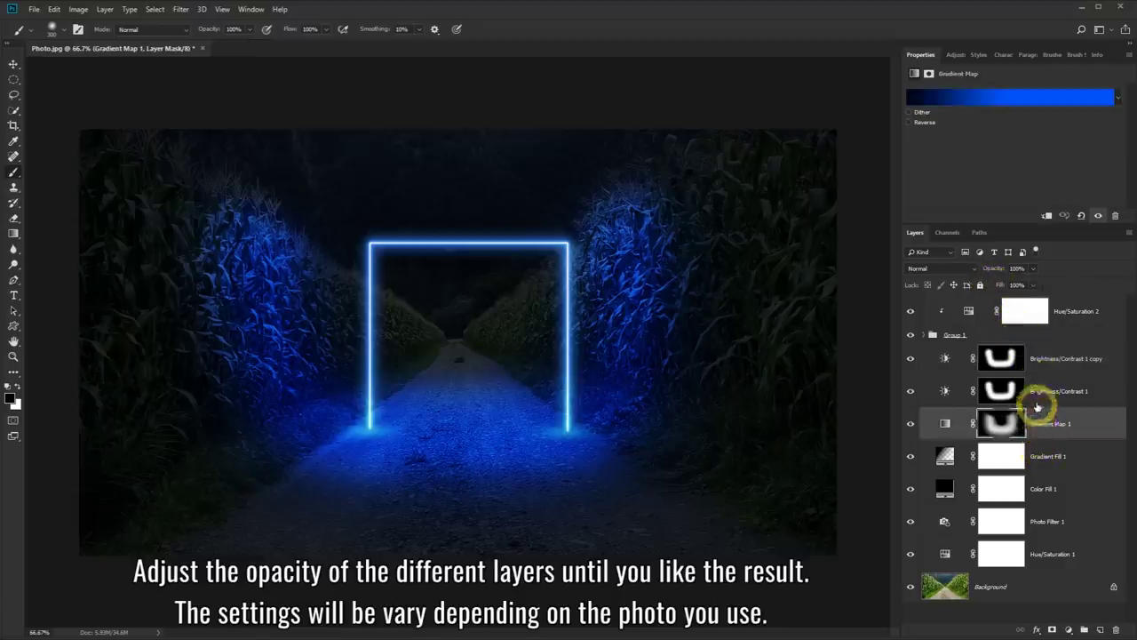
left_click(1032, 269)
left_click_drag(1033, 284, 1010, 284)
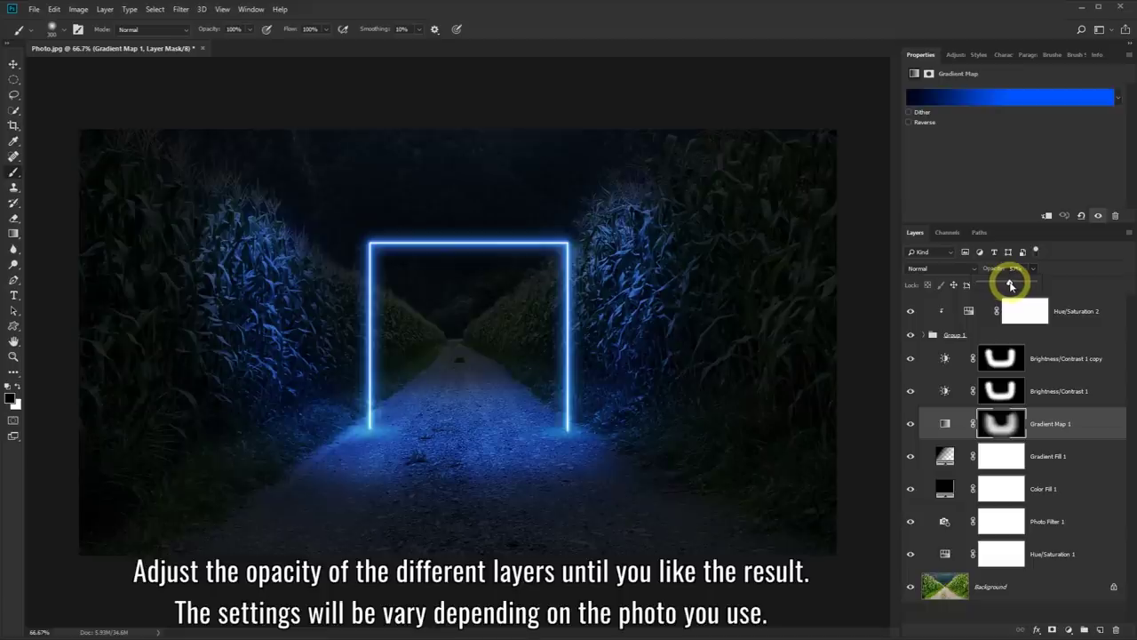